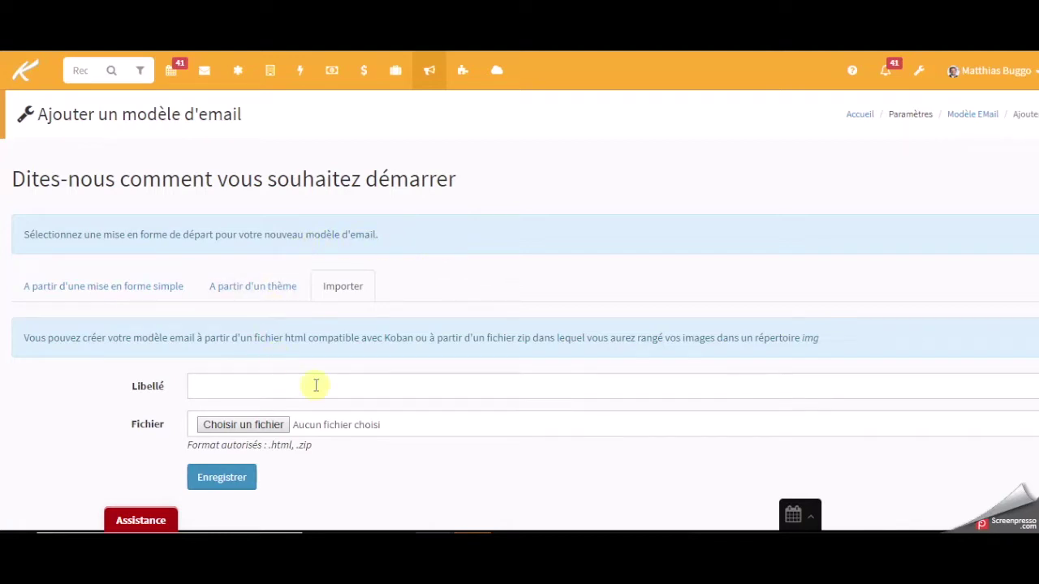
{"action": "left_click", "coordinate": [203, 384]}
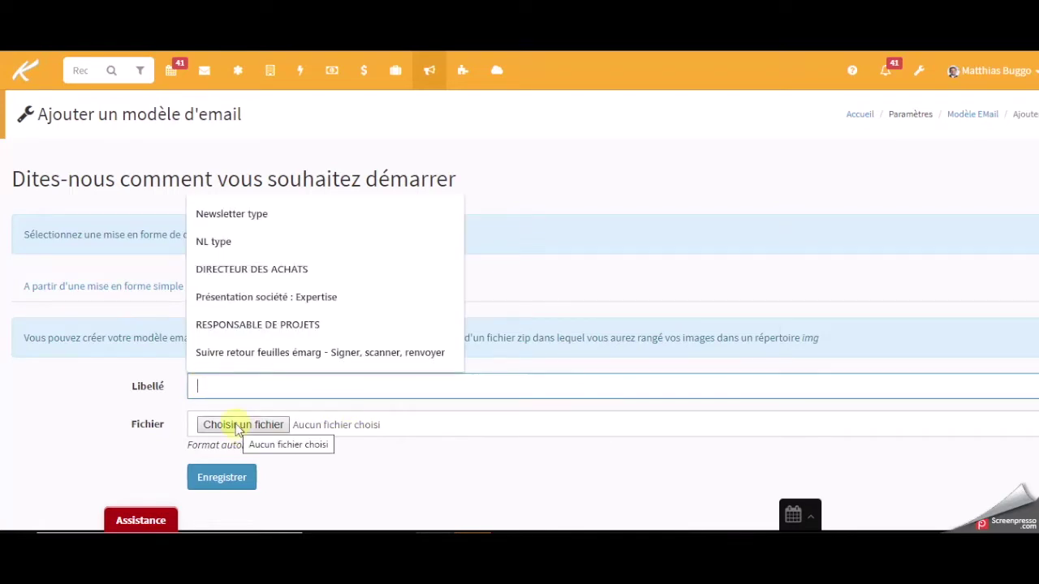
{"action": "left_click", "coordinate": [412, 461]}
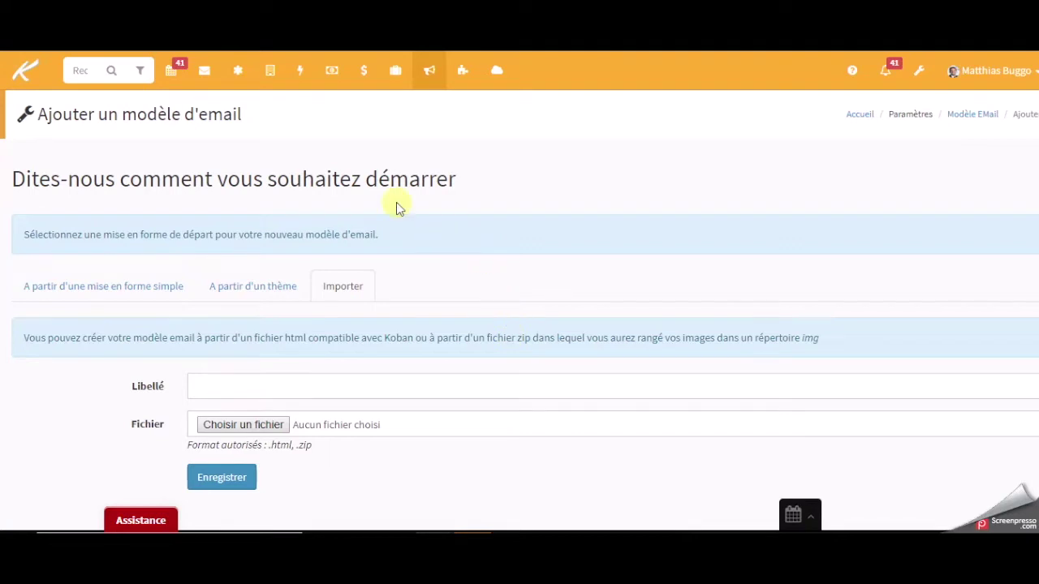
Create an email template from the simple "1 Colonne" layout and name it "Modèle 1 colonne pour essai".
{"action": "left_click", "coordinate": [61, 292]}
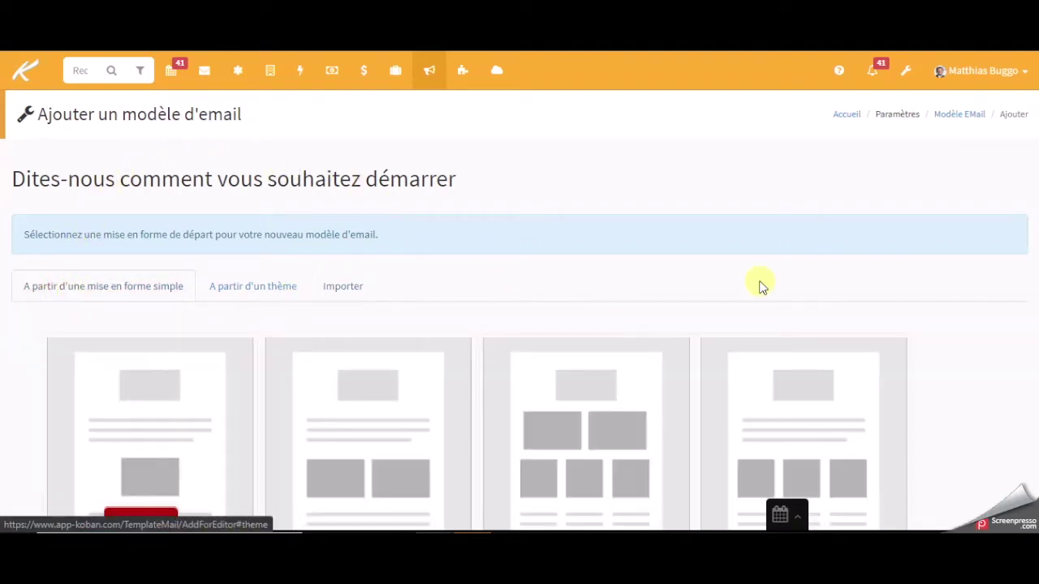
{"action": "scroll", "coordinate": [1007, 217], "scroll_direction": "down", "scroll_amount": 1}
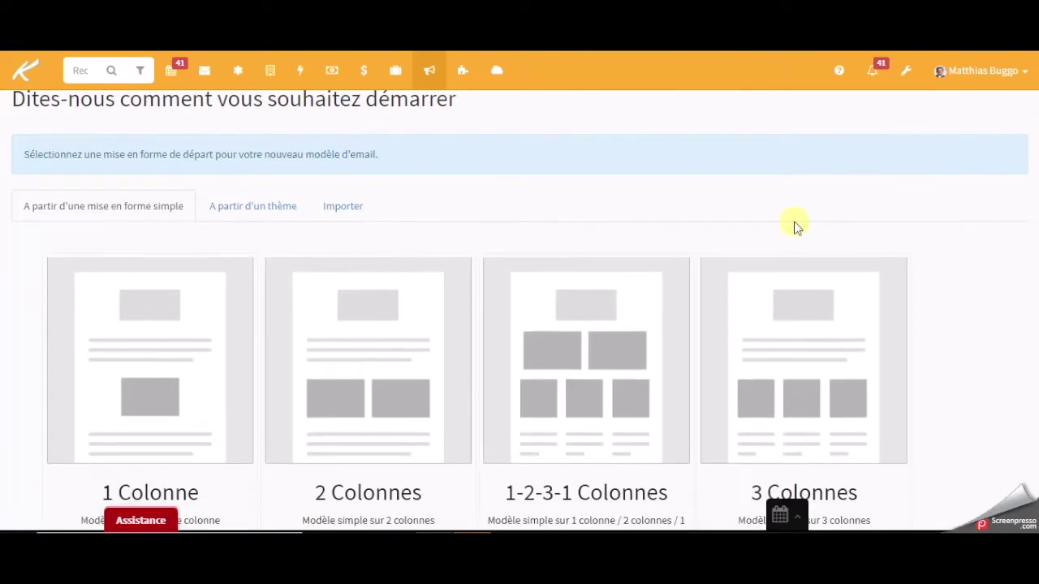
{"action": "left_click", "coordinate": [142, 357]}
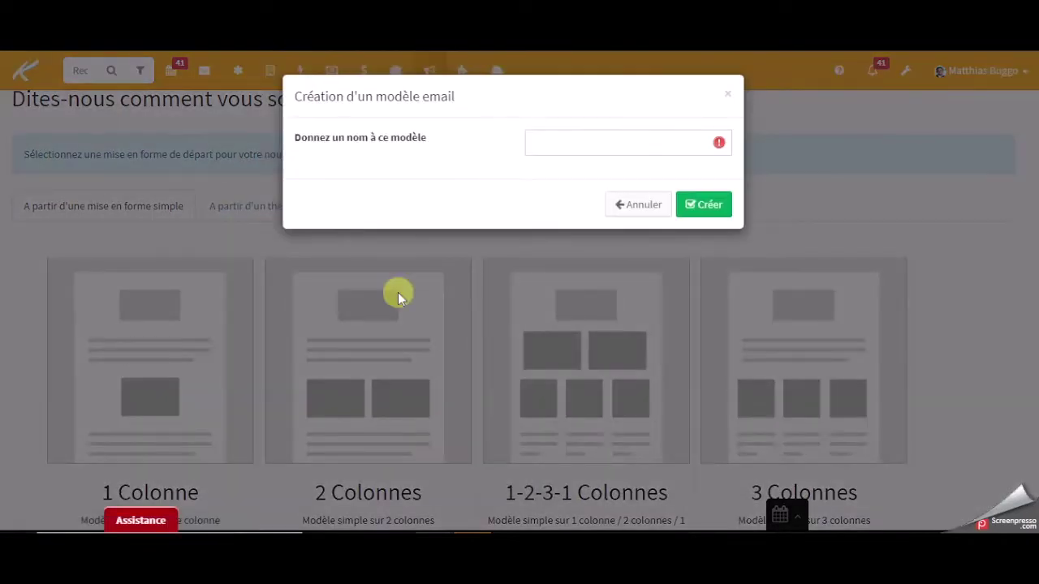
{"action": "left_click", "coordinate": [568, 146]}
{"action": "type", "text": "Mo"}
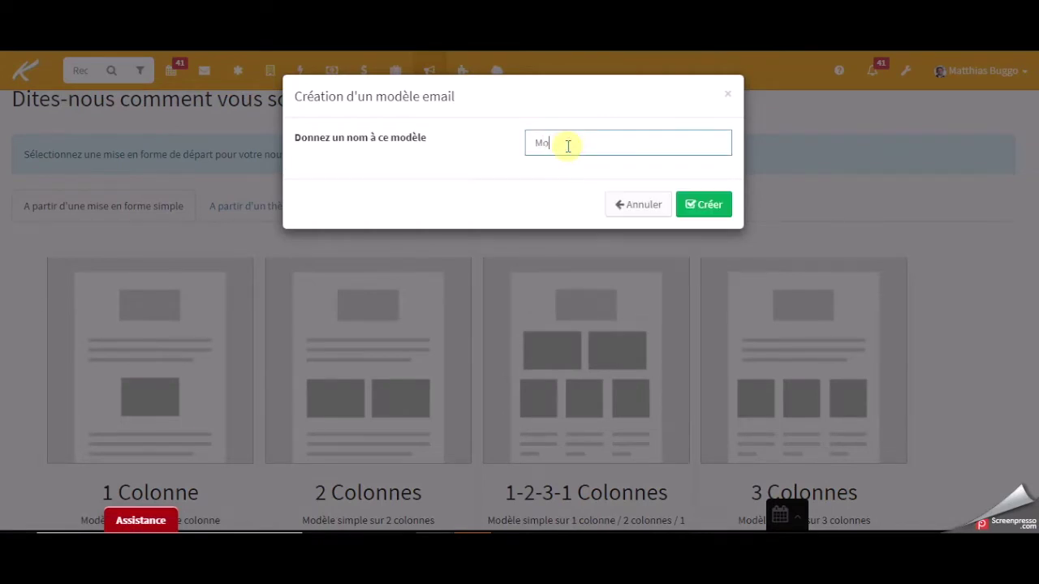
{"action": "type", "text": "dèle 1 colonne pour essai"}
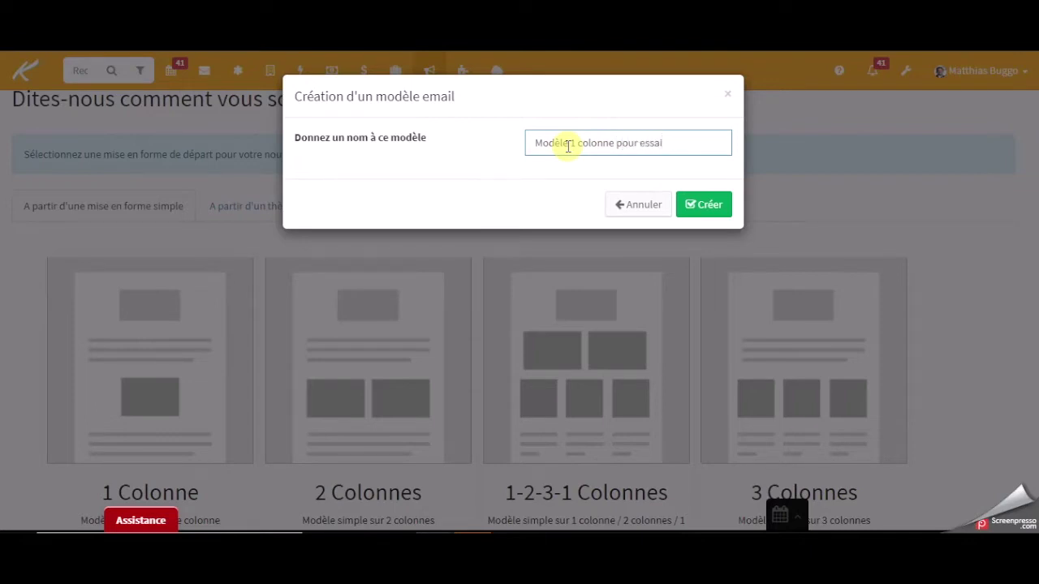
{"action": "left_click_drag", "start_coordinate": [680, 146], "coordinate": [510, 146]}
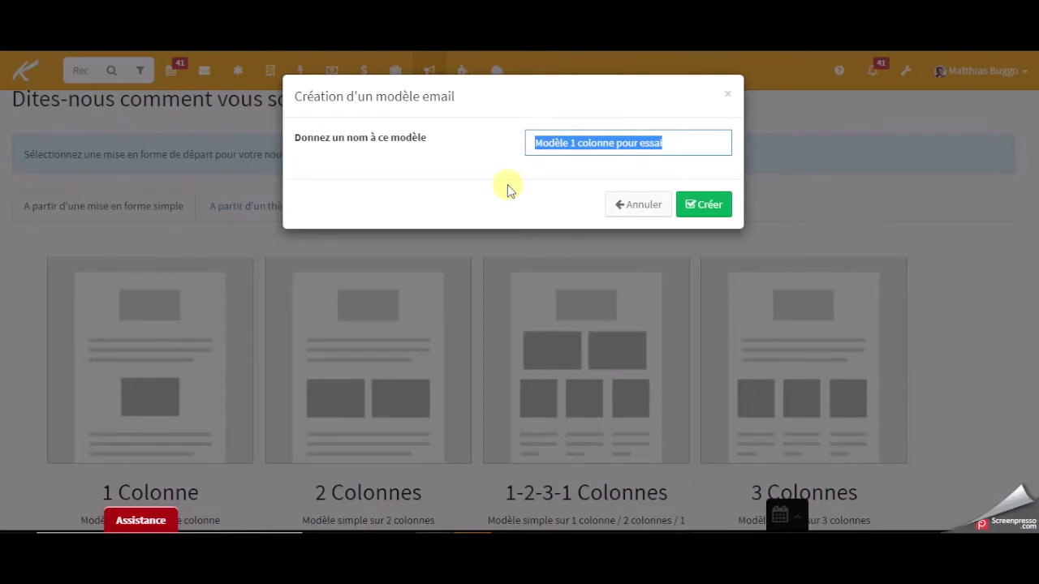
{"action": "left_click", "coordinate": [704, 205]}
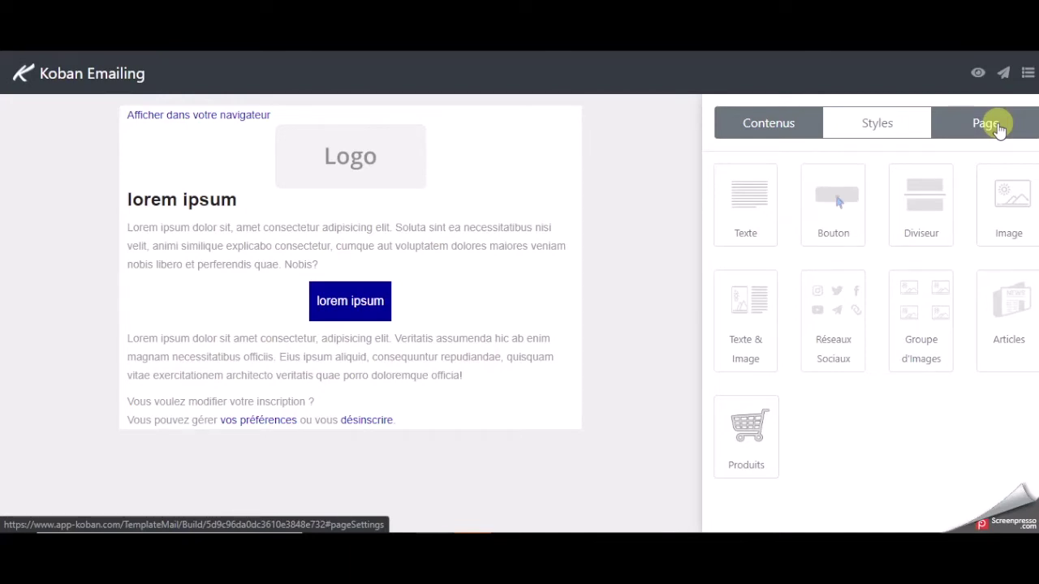
In the template's page settings, set the subject to "Des nouvelles de Koban".
{"action": "mouse_move", "coordinate": [350, 152]}
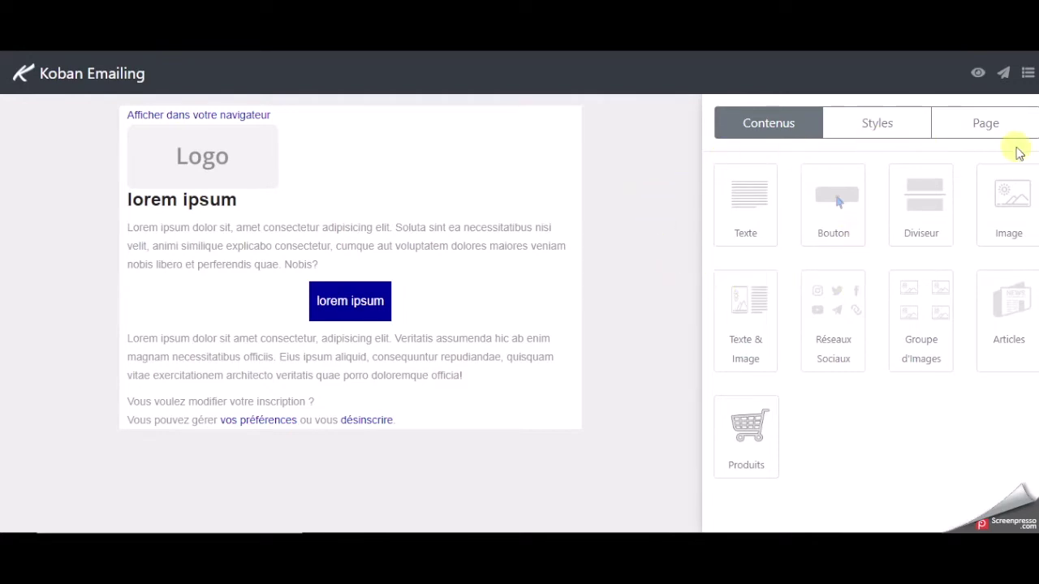
{"action": "left_click", "coordinate": [997, 127]}
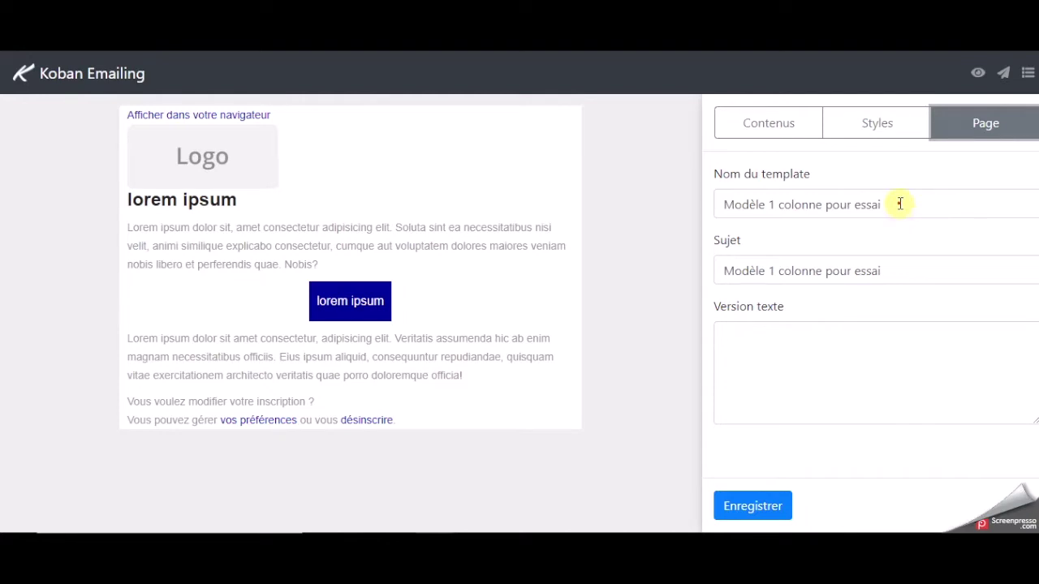
{"action": "left_click_drag", "start_coordinate": [899, 204], "coordinate": [723, 211]}
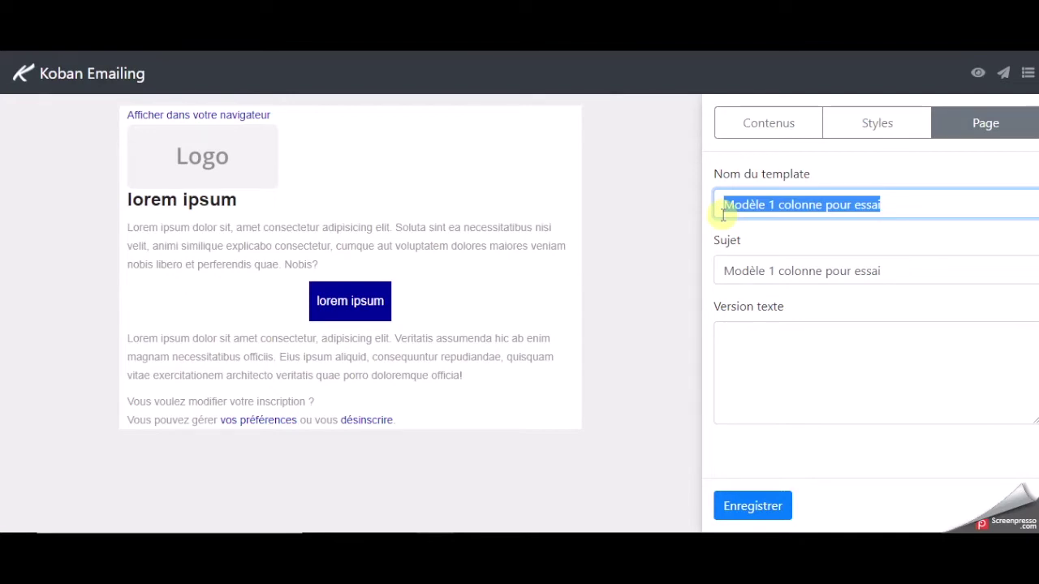
{"action": "left_click_drag", "start_coordinate": [909, 273], "coordinate": [719, 283]}
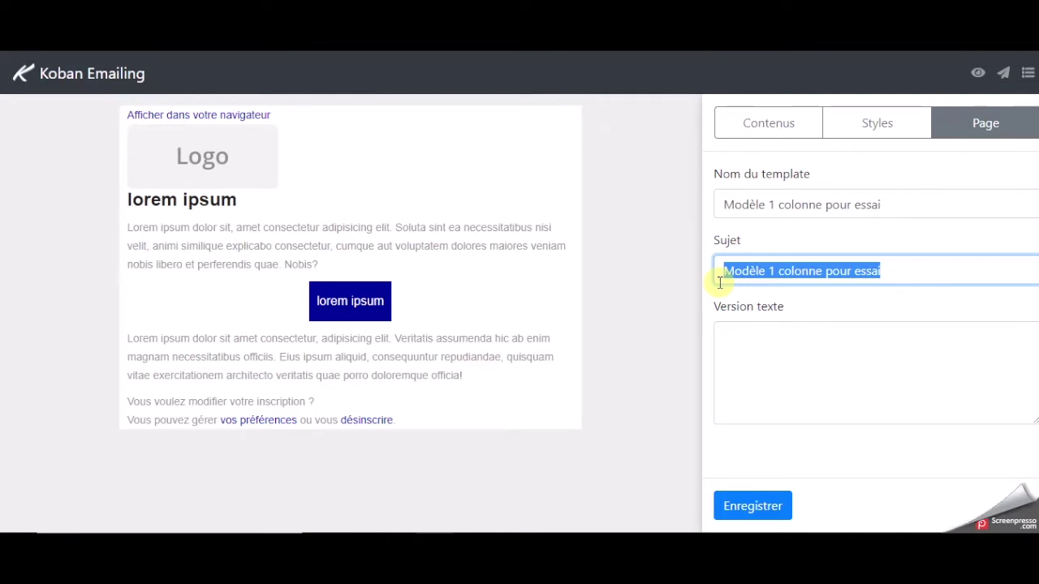
{"action": "type", "text": "Des n"}
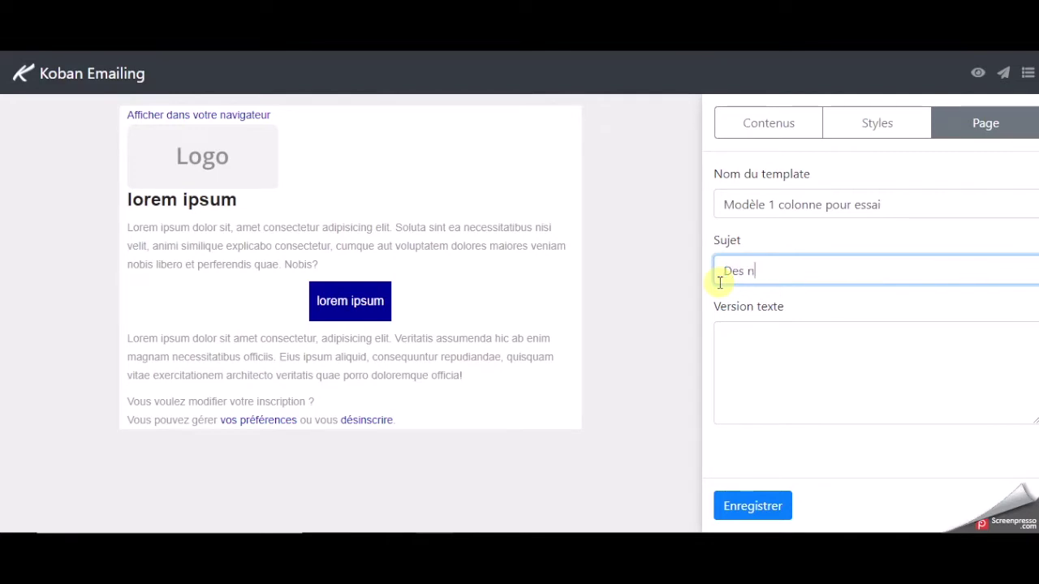
{"action": "type", "text": "ouvelles de Koban"}
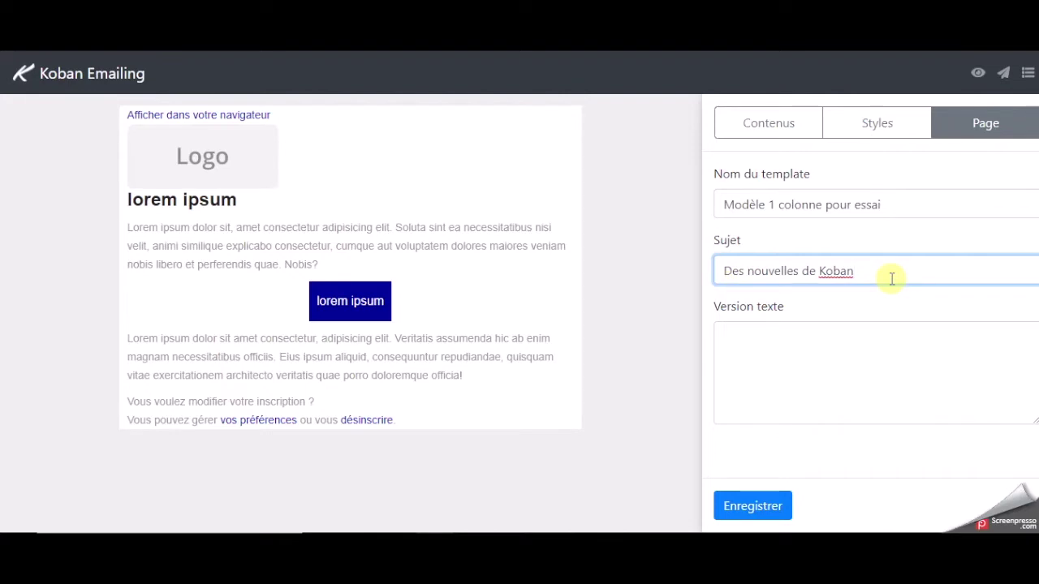
{"action": "left_click_drag", "start_coordinate": [881, 276], "coordinate": [720, 273]}
Enter "Contenu" as the template's text version and save the page settings.
{"action": "left_click", "coordinate": [764, 359]}
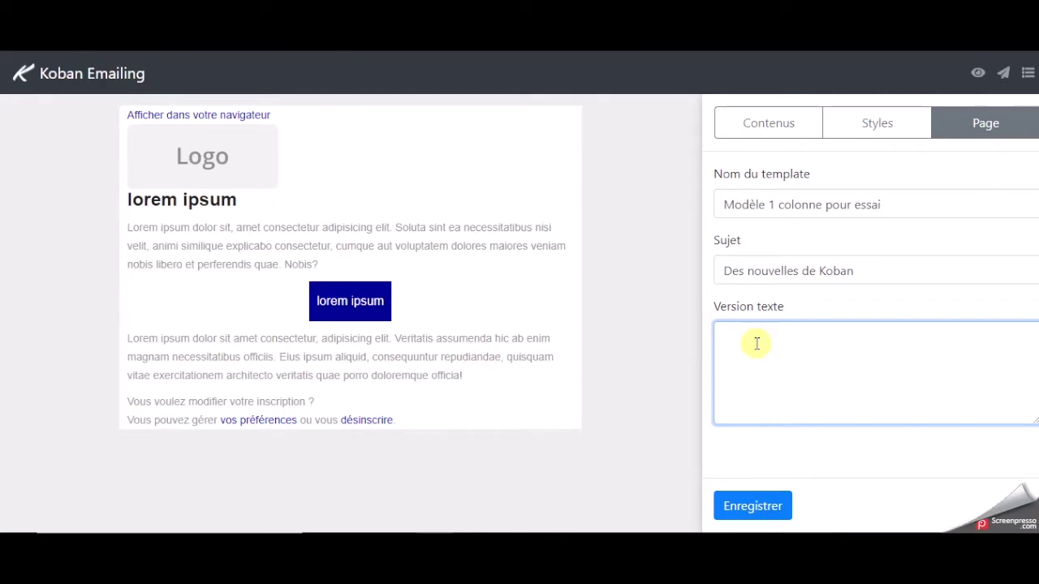
{"action": "type", "text": "Contenu"}
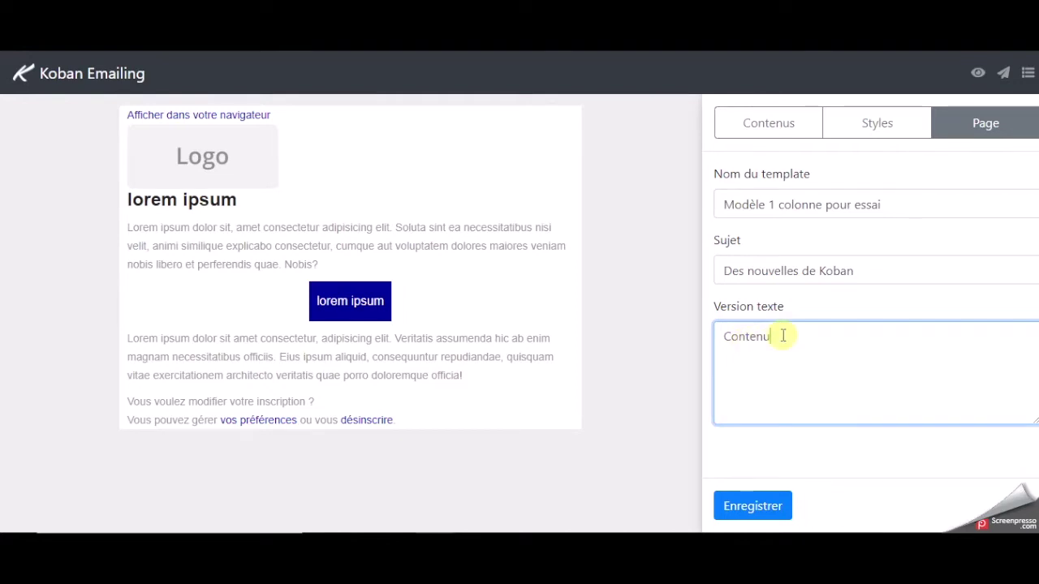
{"action": "left_click", "coordinate": [755, 507]}
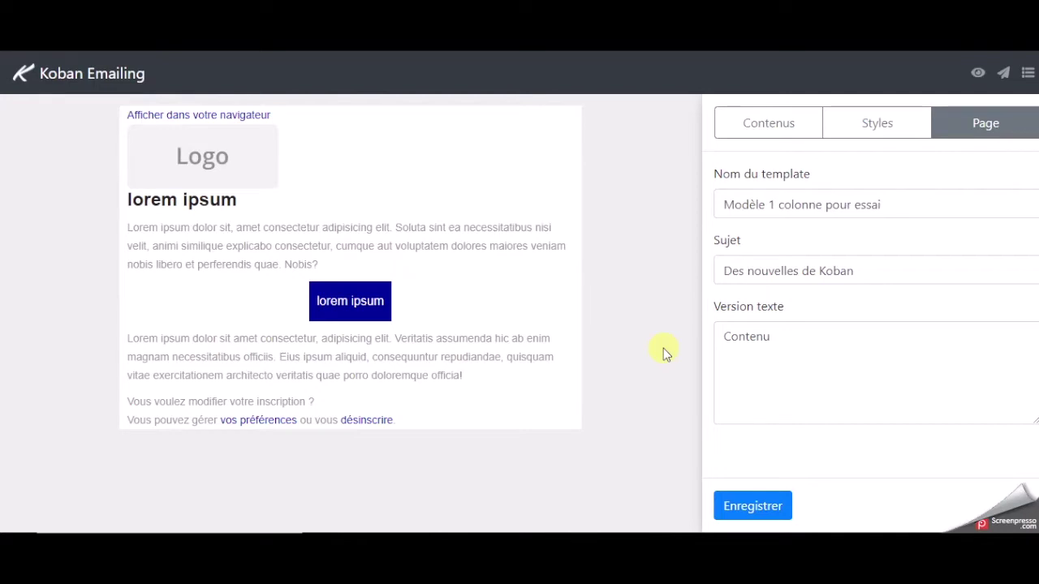
Examine the general style options of the template's Body section, including padding, background colour and background image.
{"action": "left_click", "coordinate": [874, 122]}
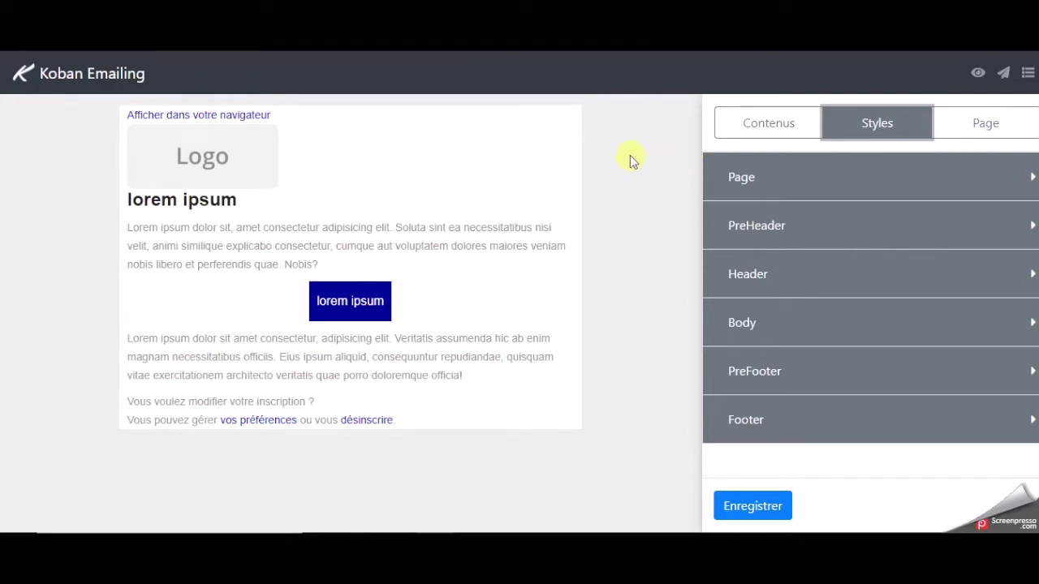
{"action": "mouse_move", "coordinate": [506, 145]}
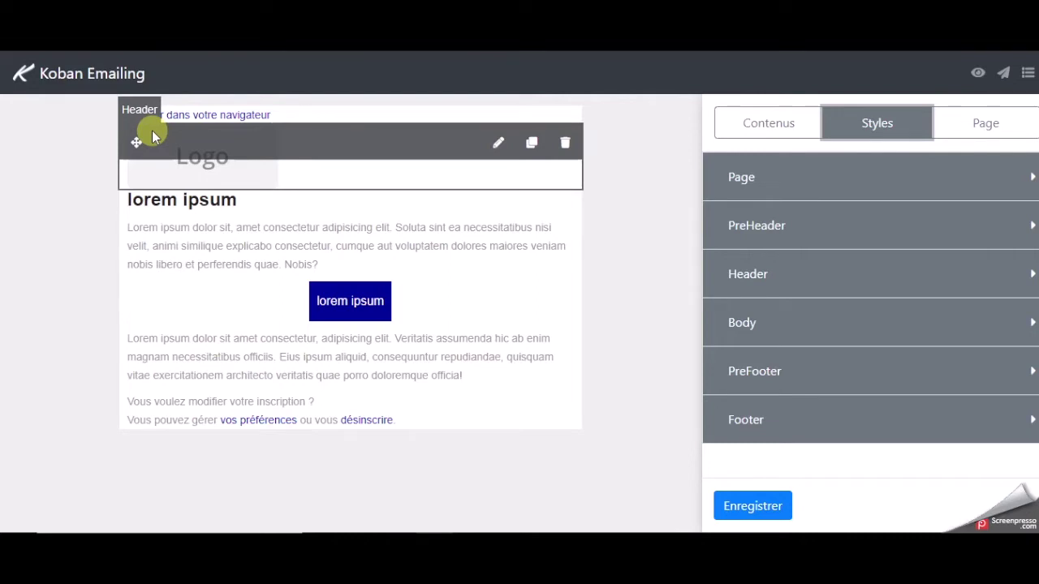
{"action": "mouse_move", "coordinate": [162, 220]}
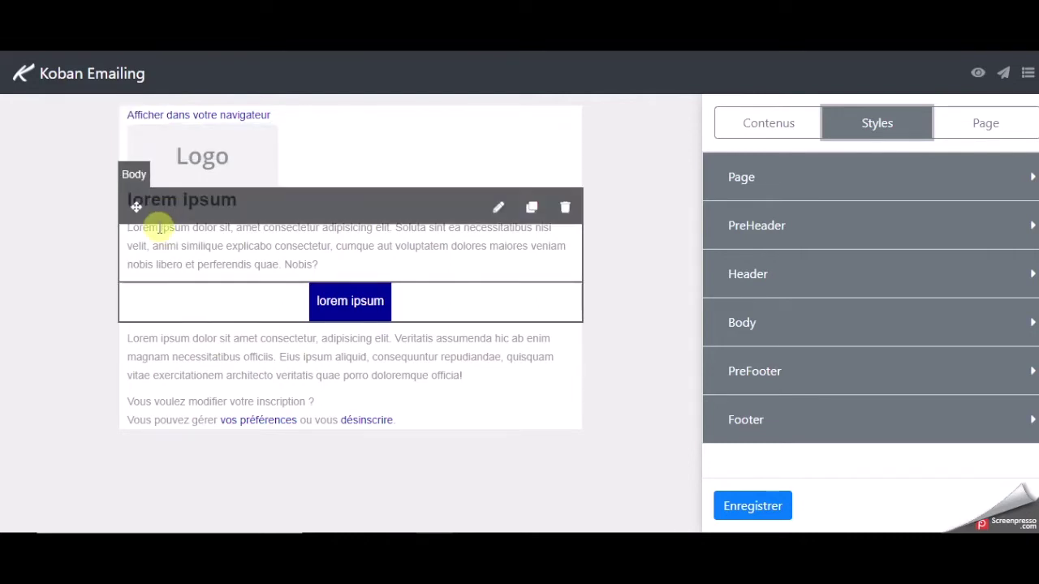
{"action": "mouse_move", "coordinate": [155, 348]}
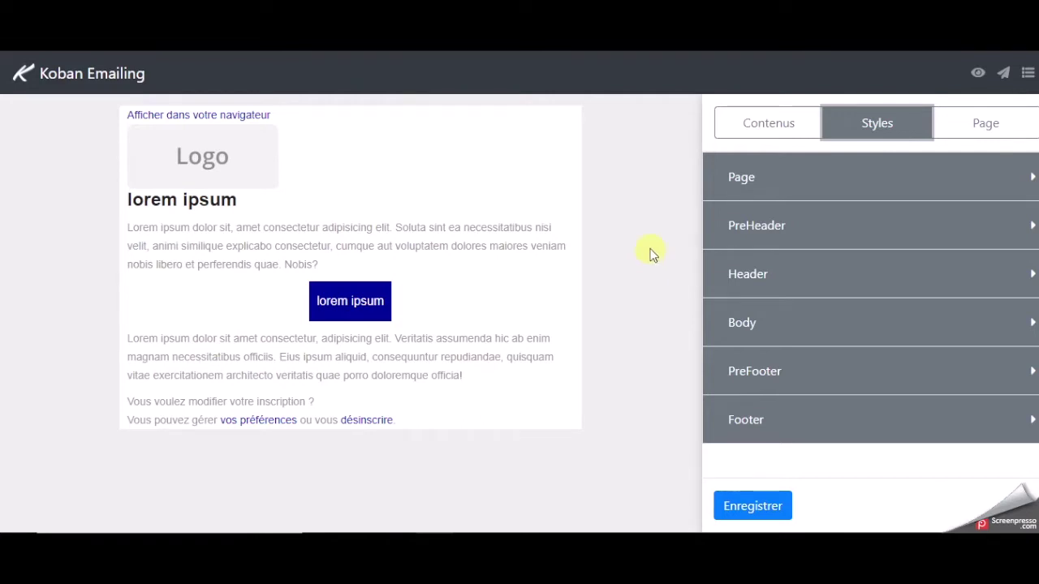
{"action": "mouse_move", "coordinate": [489, 220]}
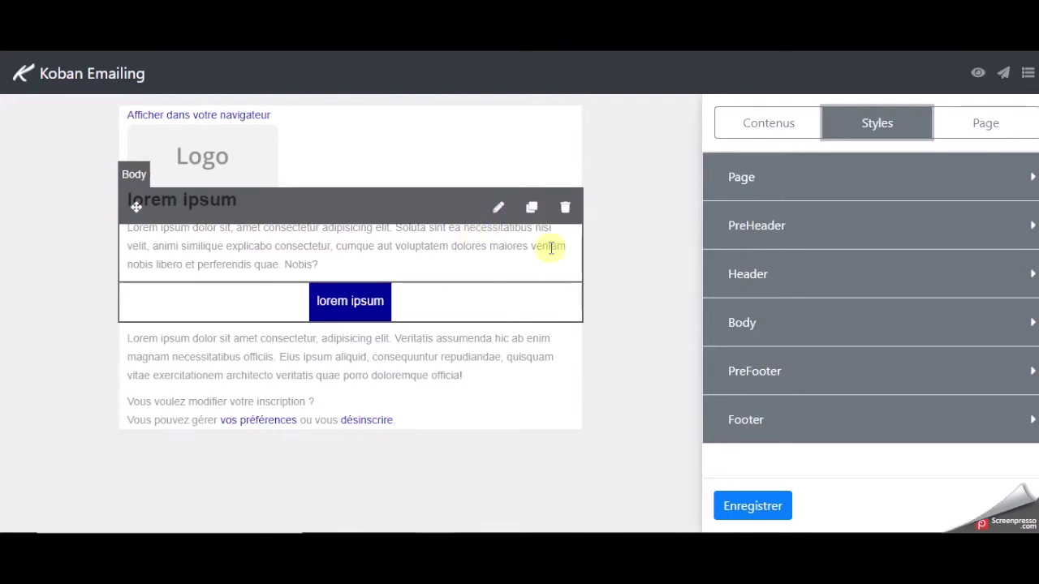
{"action": "left_click", "coordinate": [751, 320]}
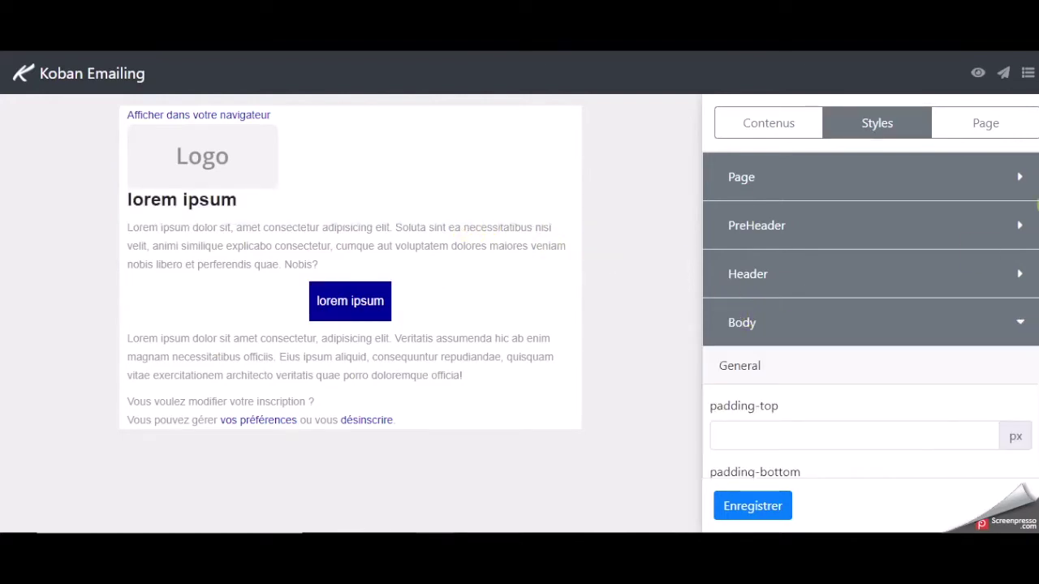
{"action": "scroll", "coordinate": [886, 245], "scroll_direction": "down", "scroll_amount": 2}
{"action": "mouse_move", "coordinate": [457, 225]}
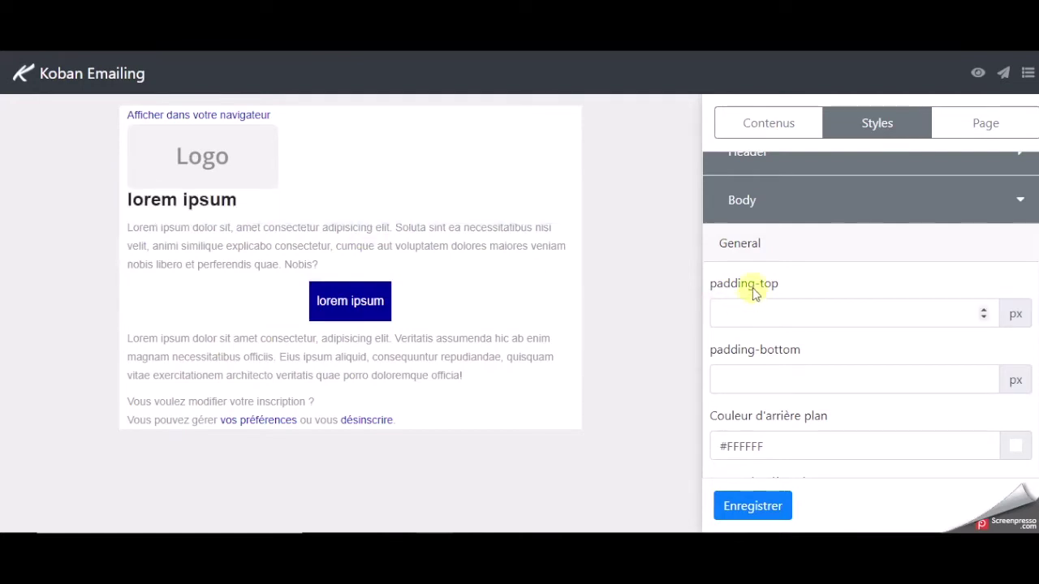
{"action": "scroll", "coordinate": [916, 280], "scroll_direction": "down", "scroll_amount": 1}
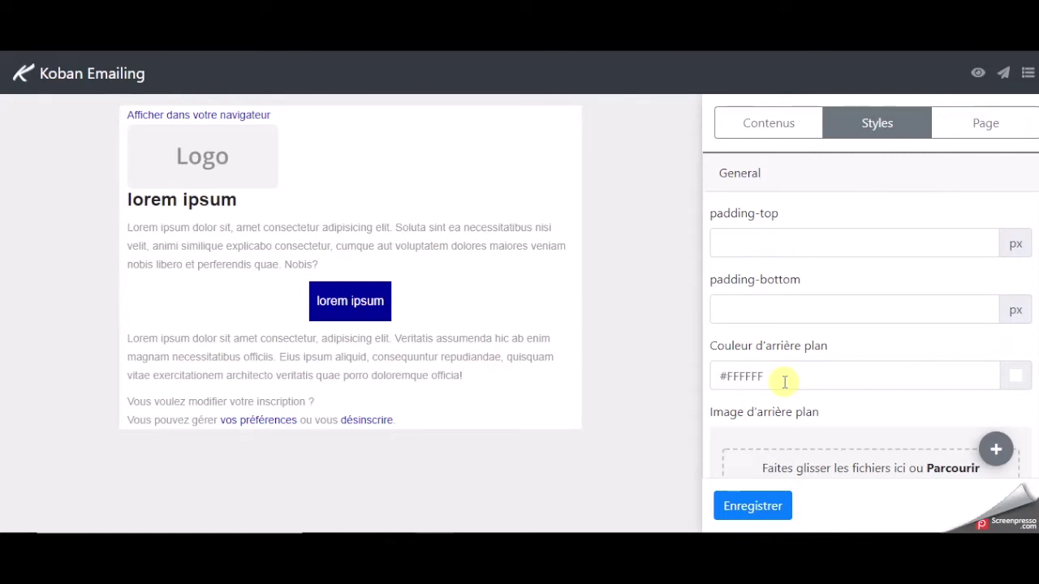
{"action": "mouse_move", "coordinate": [457, 255]}
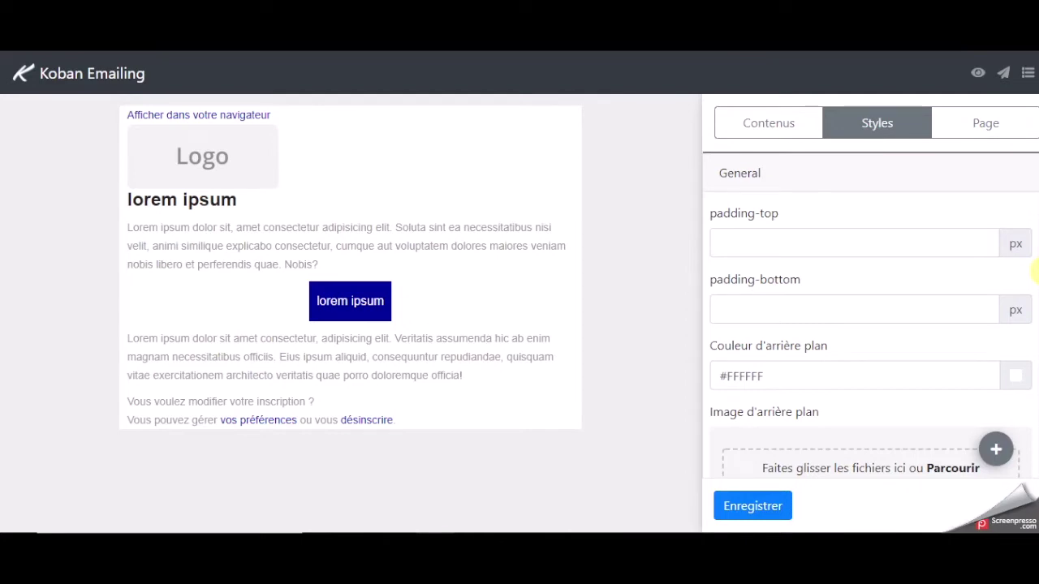
{"action": "scroll", "coordinate": [1028, 258], "scroll_direction": "up", "scroll_amount": 3}
{"action": "left_click", "coordinate": [822, 310]}
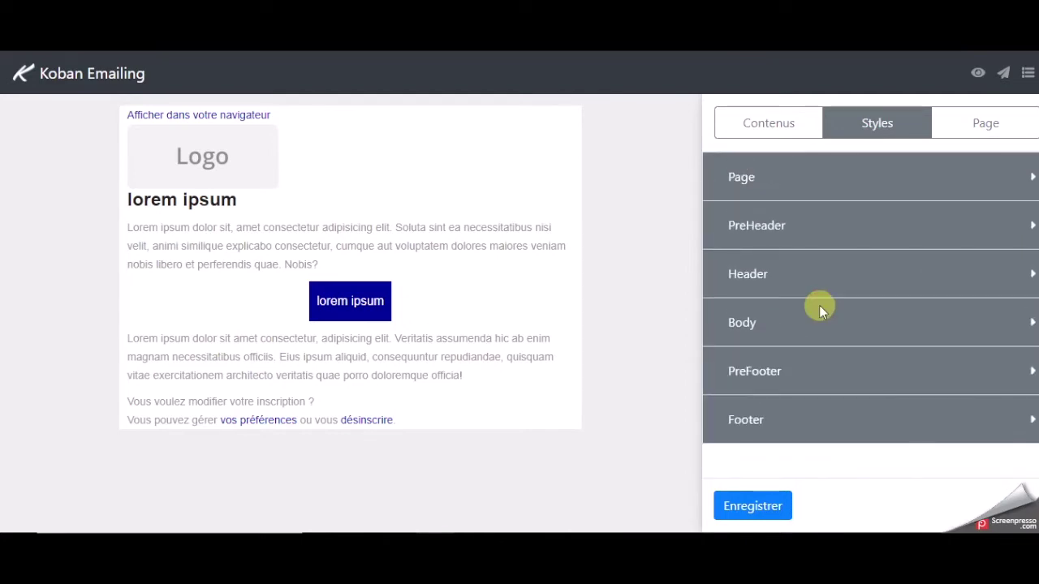
Examine the page-wide style options for the link colour and for the Titre 1 colour, font, size and alignment.
{"action": "left_click", "coordinate": [866, 178]}
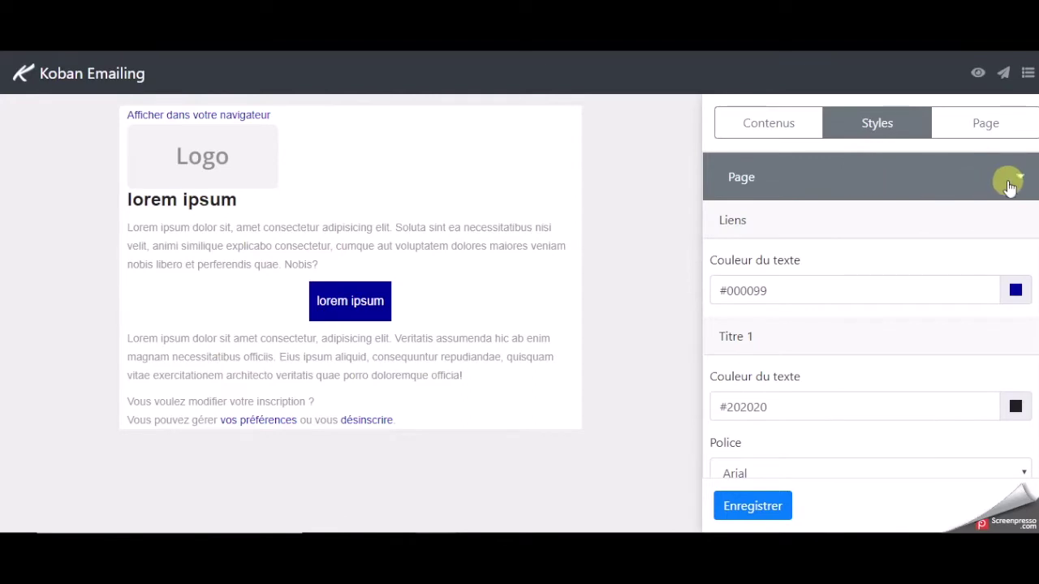
{"action": "left_click_drag", "start_coordinate": [1036, 177], "coordinate": [1037, 195]}
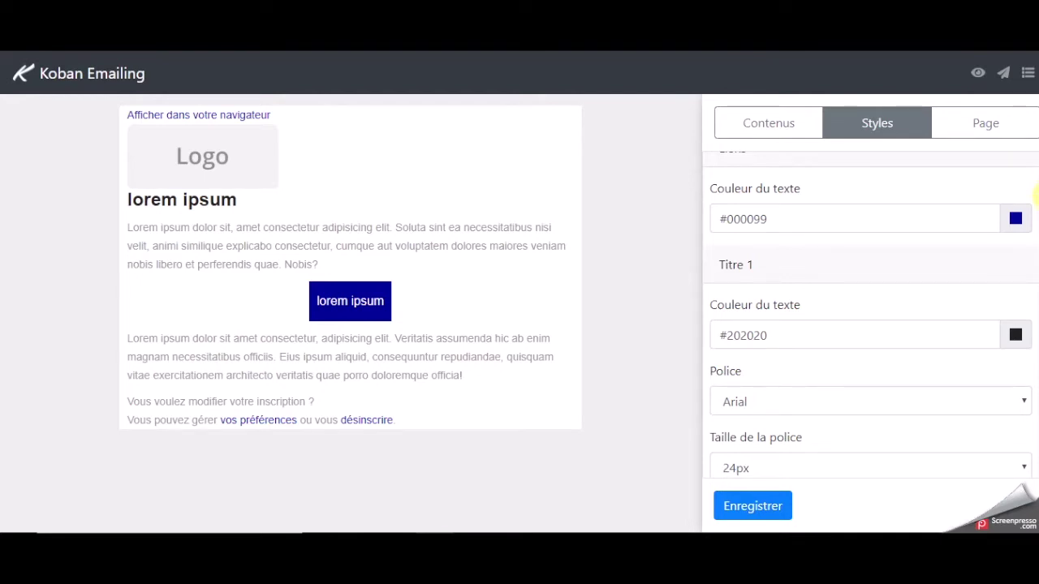
{"action": "left_click_drag", "start_coordinate": [1037, 195], "coordinate": [1030, 177]}
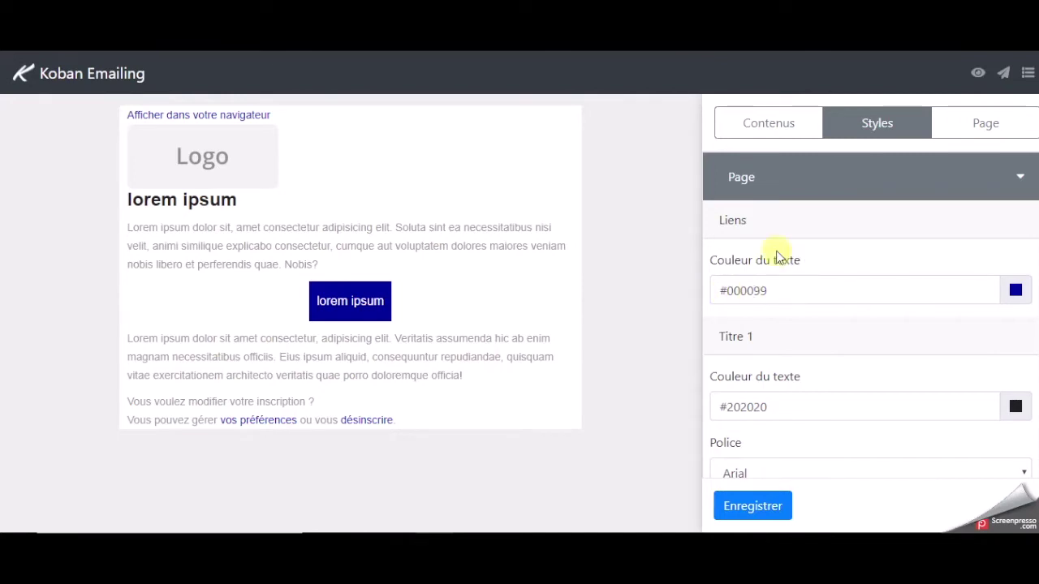
{"action": "triple_click", "coordinate": [777, 290]}
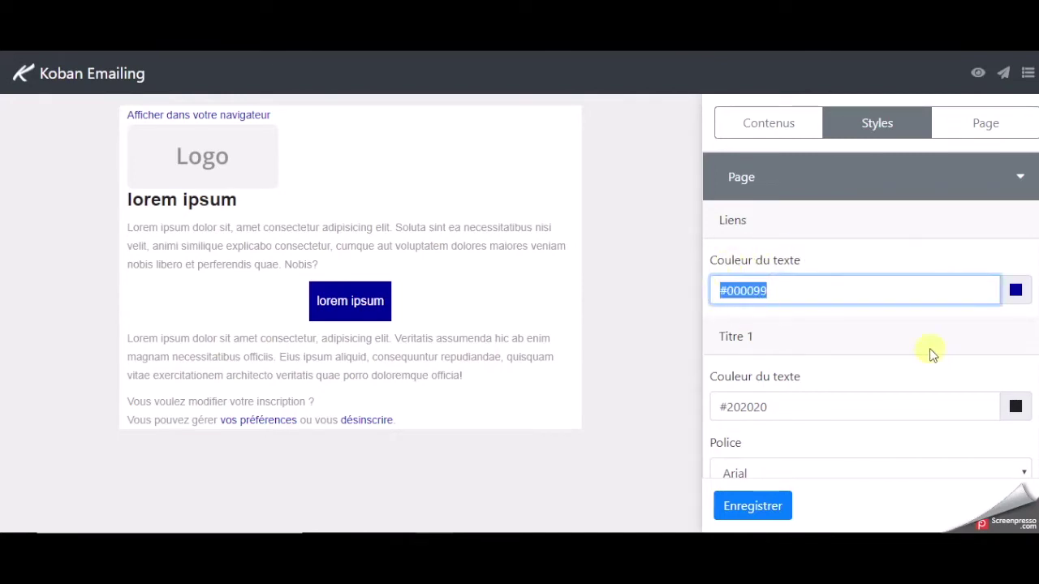
{"action": "scroll", "coordinate": [1036, 203], "scroll_direction": "down", "scroll_amount": 2}
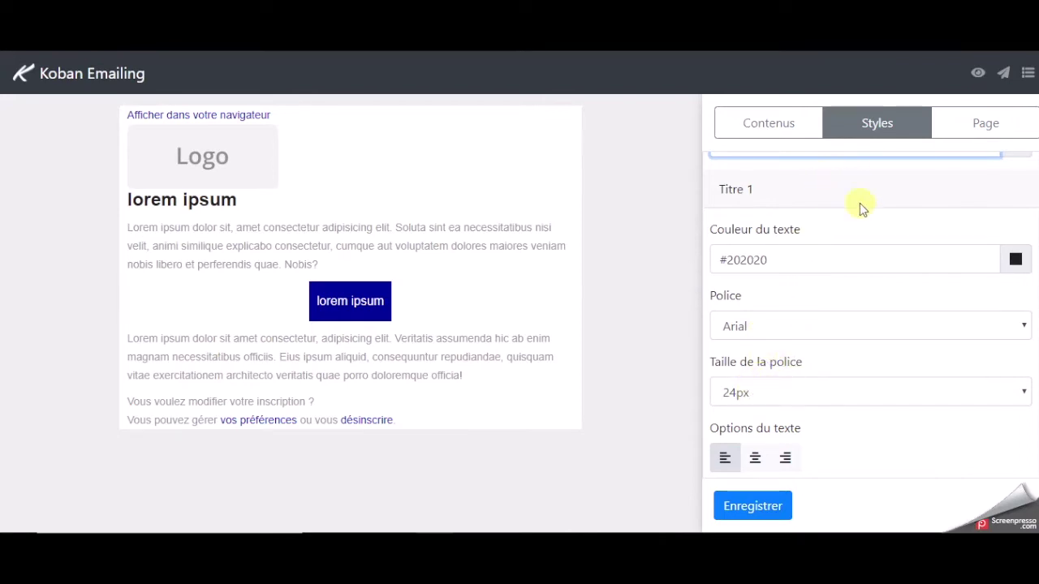
{"action": "scroll", "coordinate": [852, 186], "scroll_direction": "up", "scroll_amount": 1}
{"action": "scroll", "coordinate": [812, 205], "scroll_direction": "up", "scroll_amount": 1}
{"action": "left_click", "coordinate": [806, 182]}
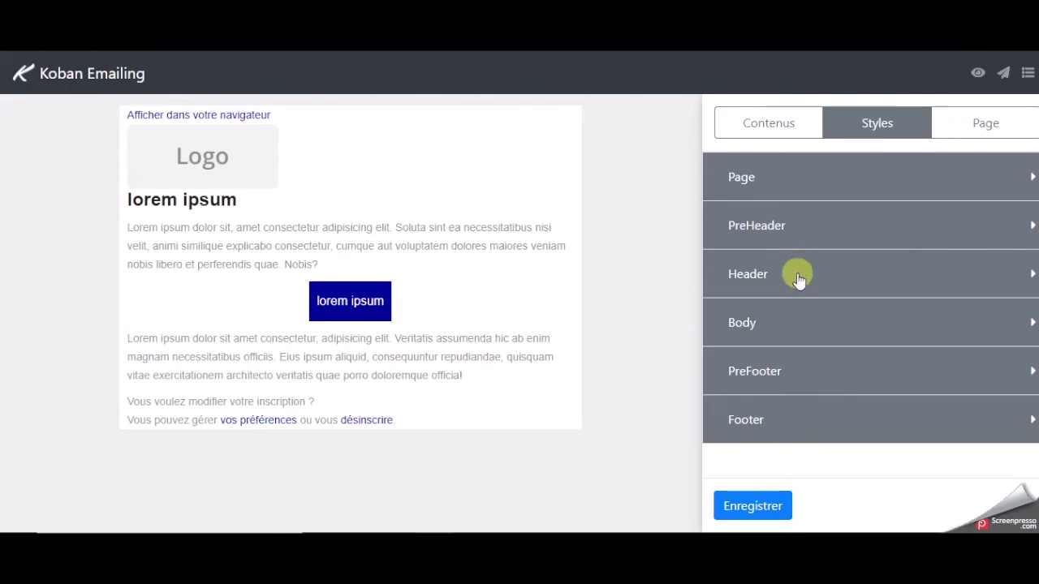
Examine the general style options of the PreHeader section, including padding, background colour and background image.
{"action": "left_click", "coordinate": [778, 227]}
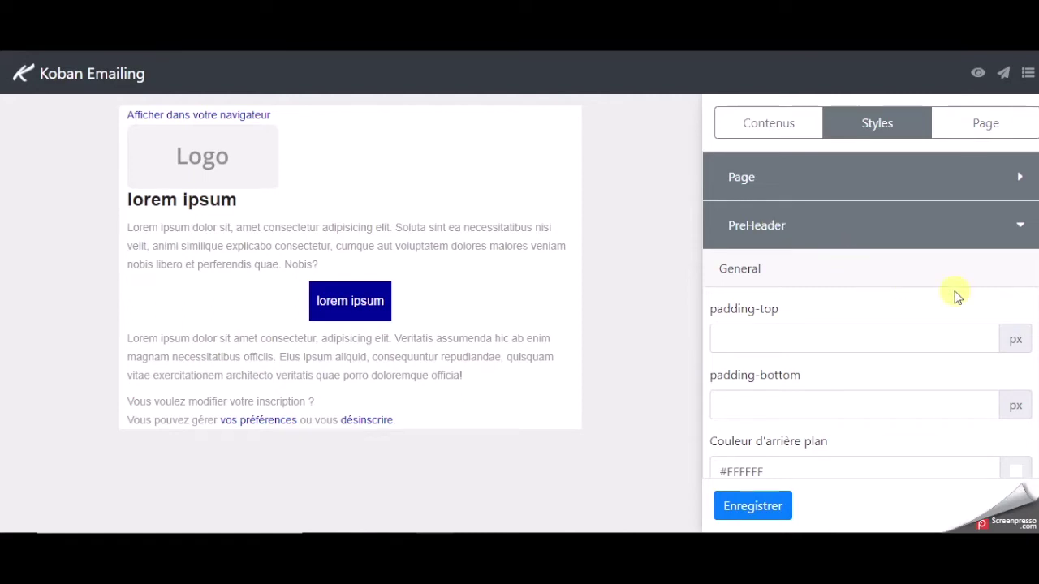
{"action": "scroll", "coordinate": [1035, 307], "scroll_direction": "down", "scroll_amount": 2}
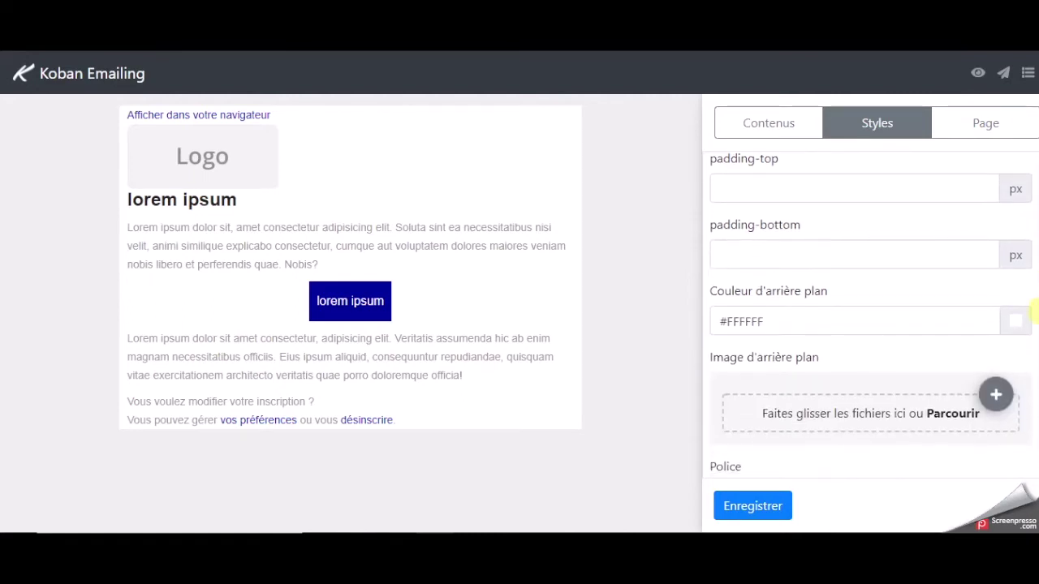
{"action": "scroll", "coordinate": [1036, 276], "scroll_direction": "up", "scroll_amount": 2}
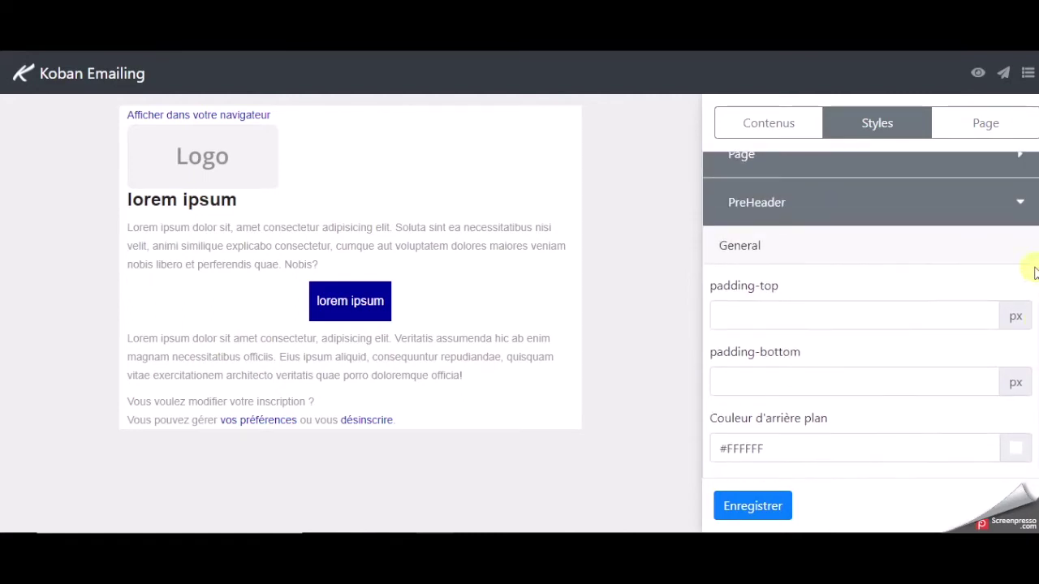
{"action": "left_click", "coordinate": [786, 204]}
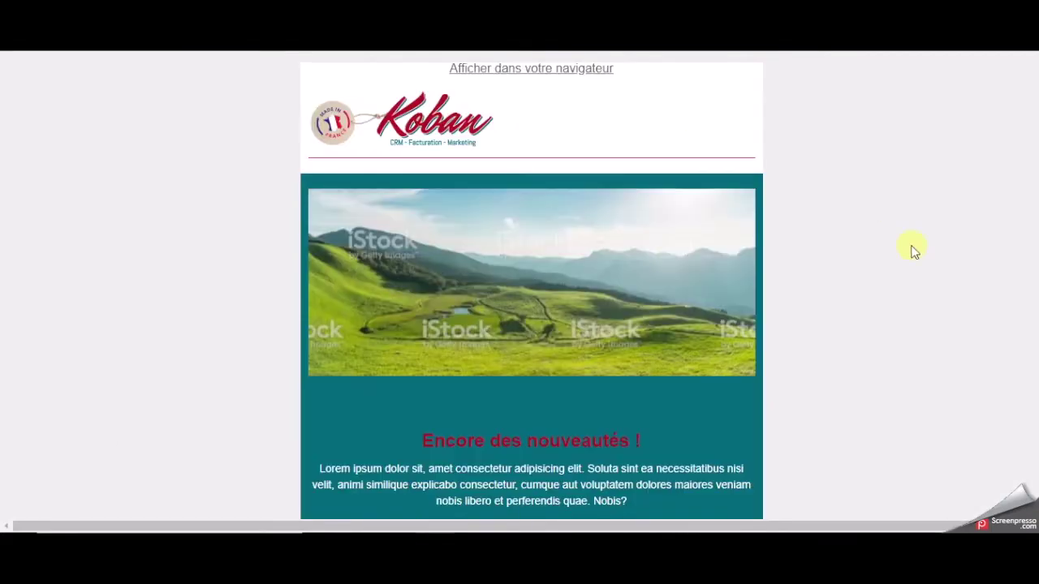
Review the finished example newsletter from its logo header to the unsubscribe footer.
{"action": "scroll", "coordinate": [952, 307], "scroll_direction": "down", "scroll_amount": 5}
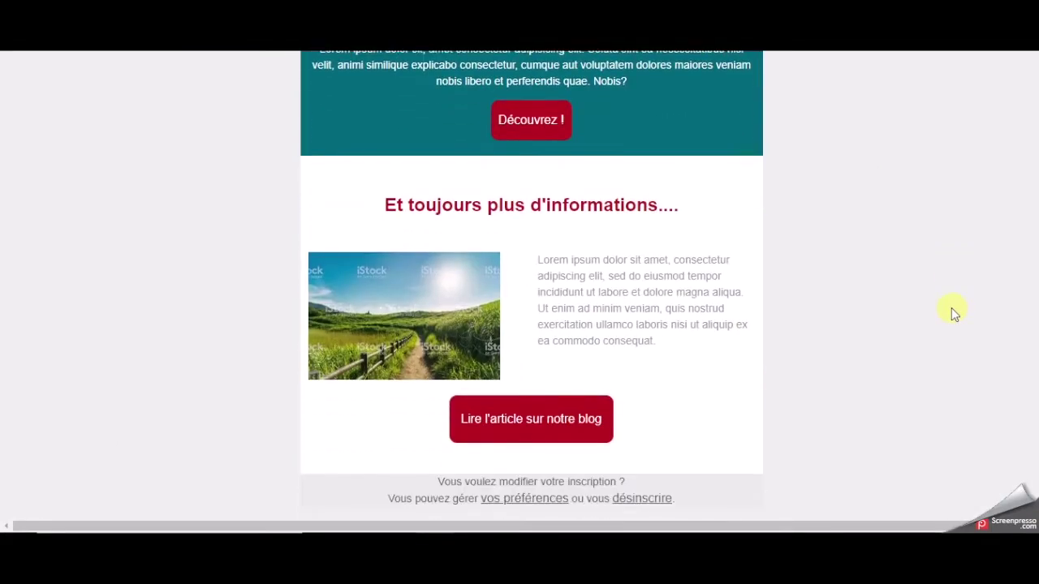
{"action": "scroll", "coordinate": [952, 309], "scroll_direction": "up", "scroll_amount": 2}
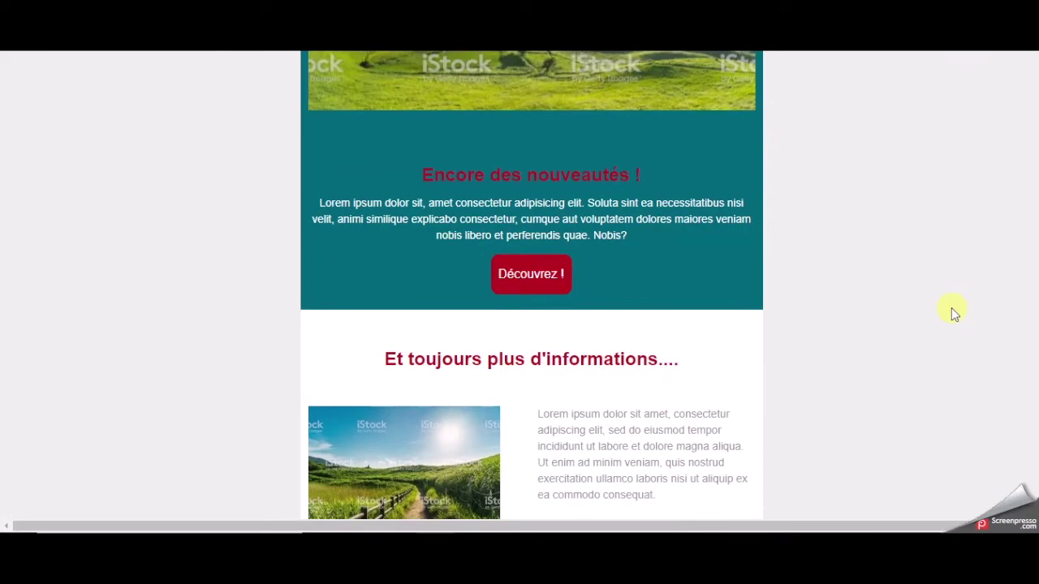
{"action": "scroll", "coordinate": [953, 312], "scroll_direction": "up", "scroll_amount": 4}
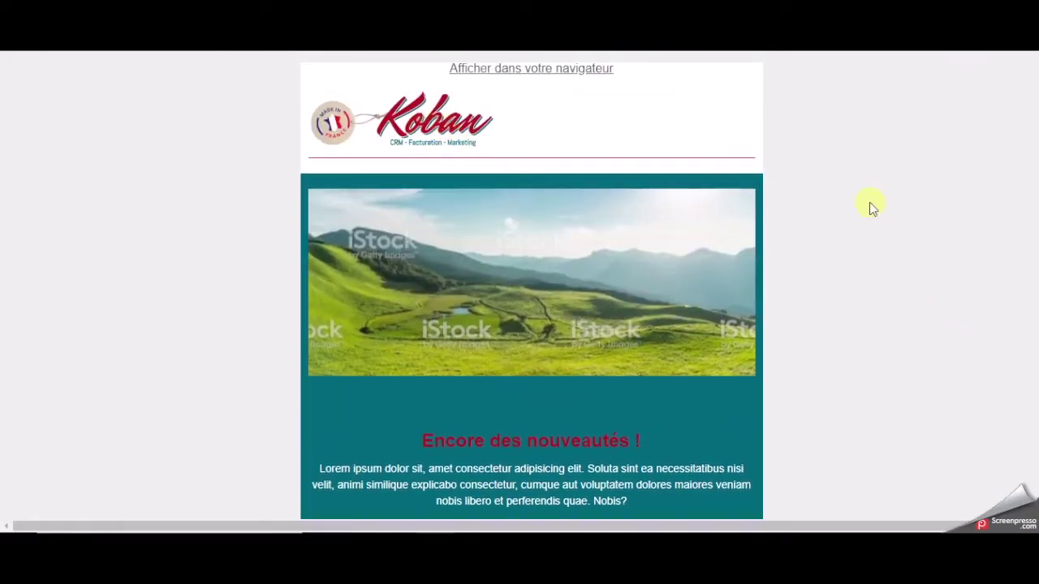
{"action": "scroll", "coordinate": [949, 187], "scroll_direction": "down", "scroll_amount": 2}
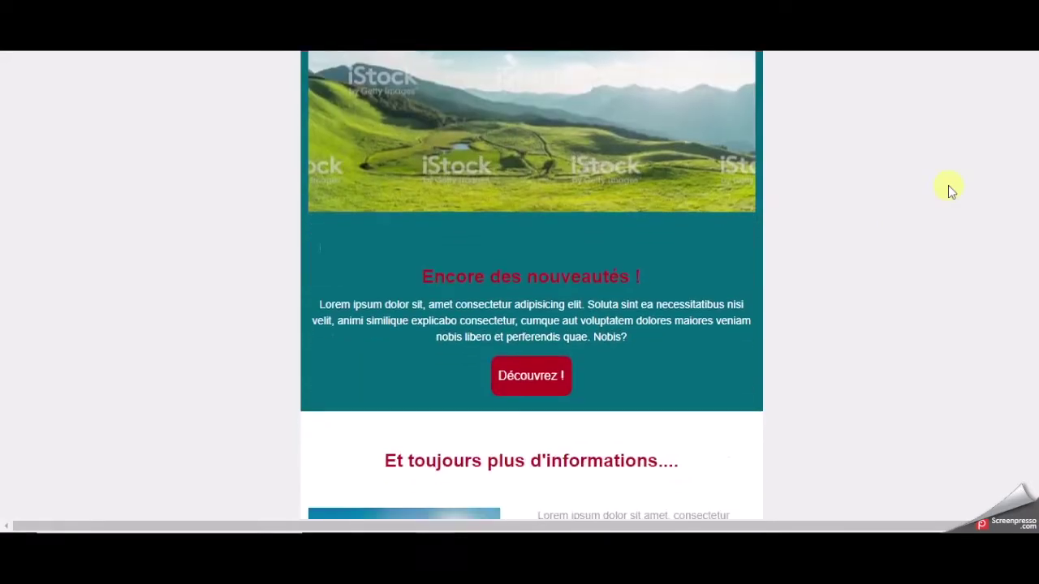
{"action": "scroll", "coordinate": [948, 187], "scroll_direction": "down", "scroll_amount": 3}
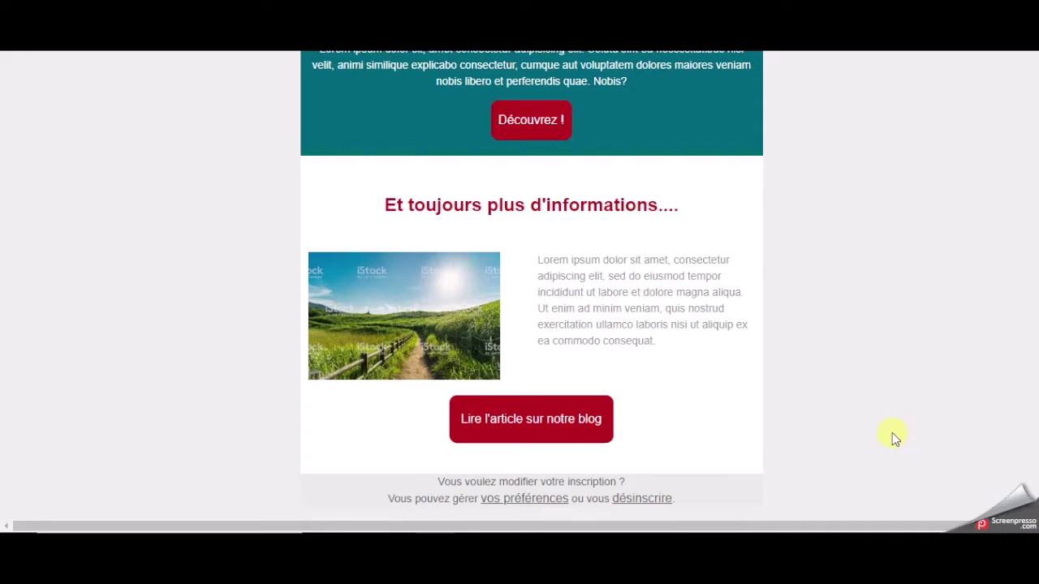
{"action": "scroll", "coordinate": [893, 437], "scroll_direction": "up", "scroll_amount": 5}
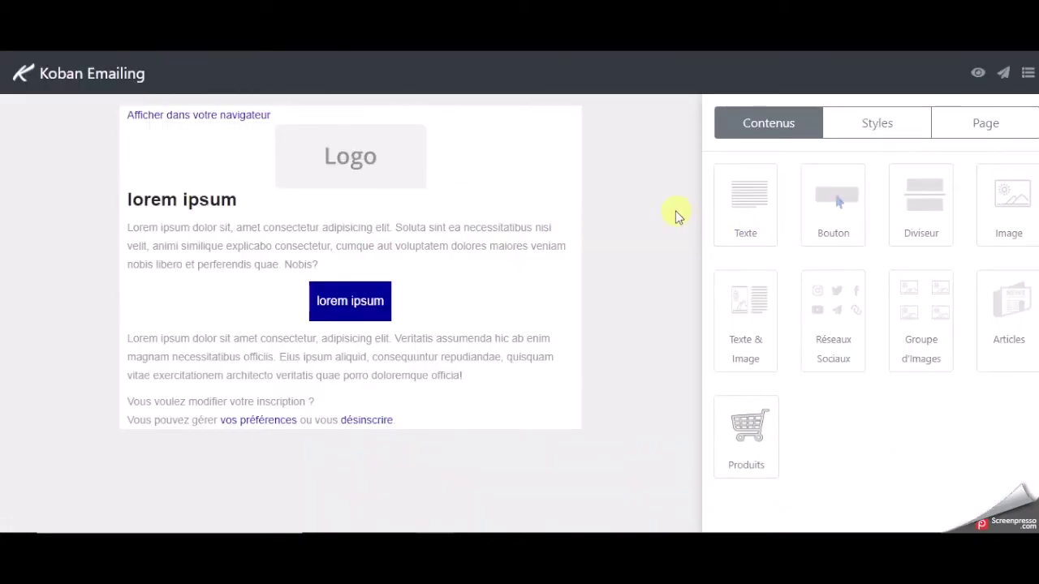
Insert LOGO KOBAN 2019 350PX.png as the Header section's logo image and save it in the image editor.
{"action": "mouse_move", "coordinate": [515, 174]}
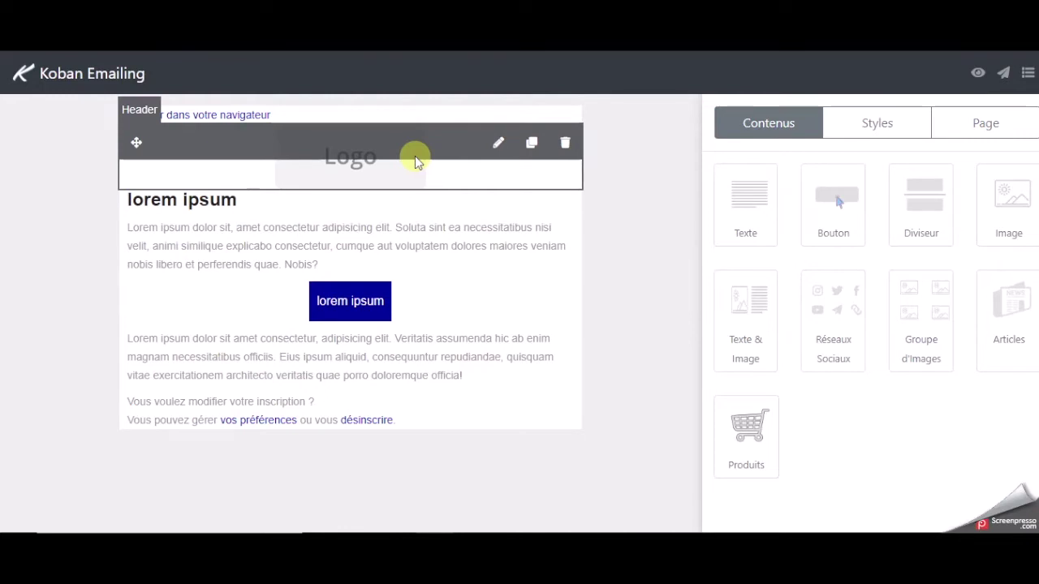
{"action": "left_click", "coordinate": [499, 145]}
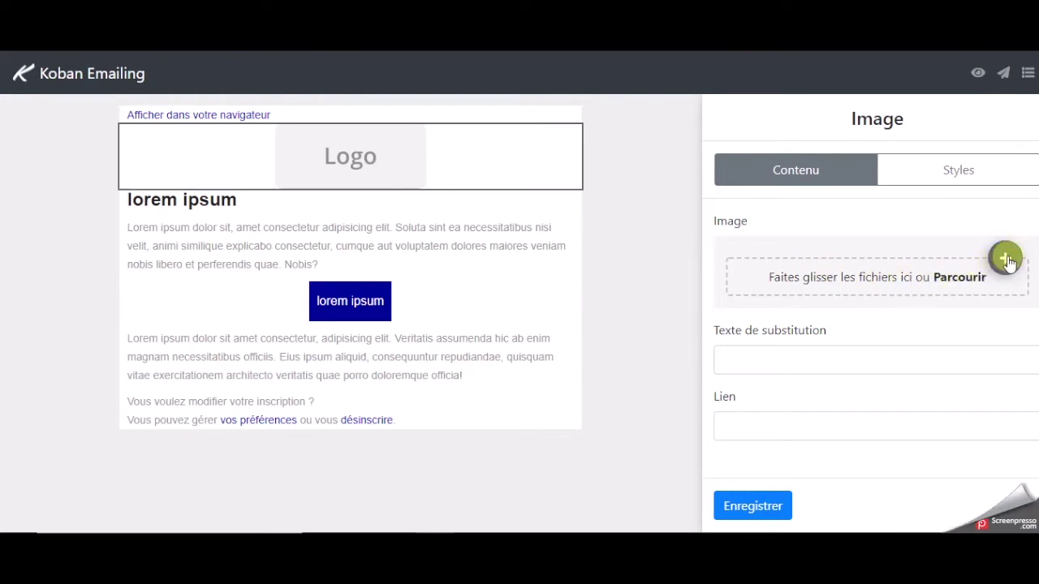
{"action": "left_click", "coordinate": [847, 280]}
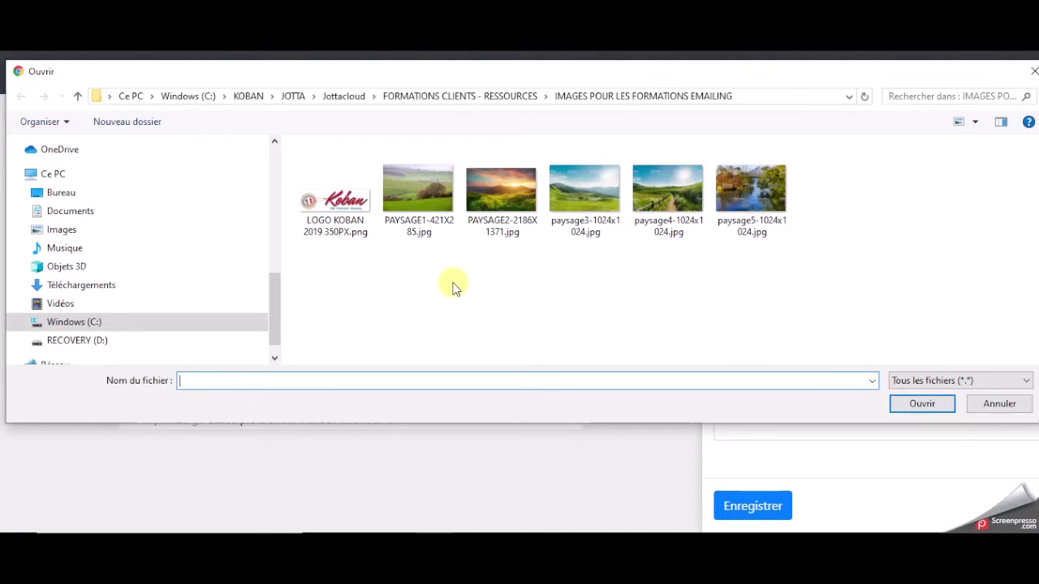
{"action": "double_click", "coordinate": [334, 207]}
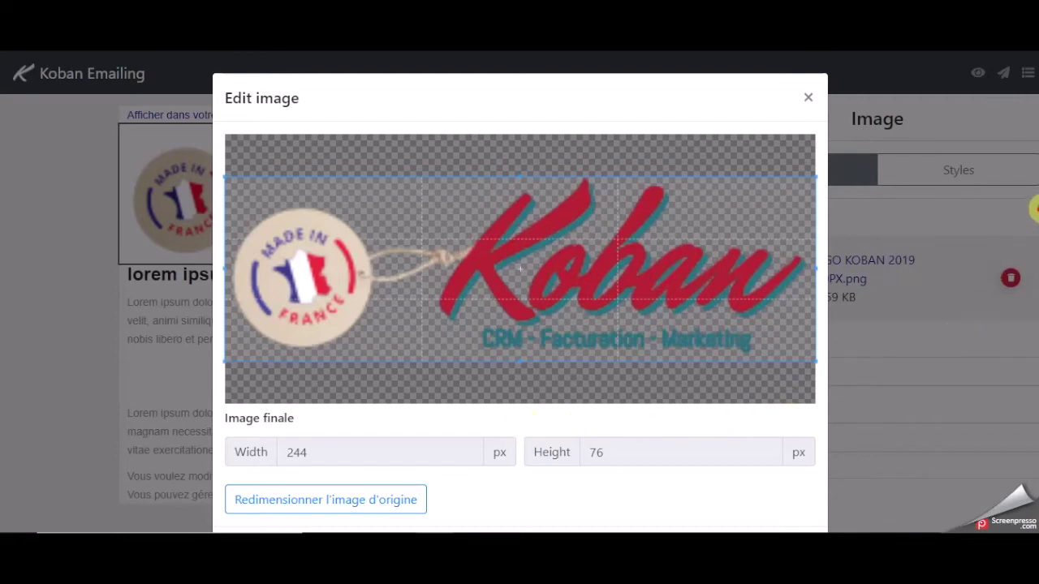
{"action": "scroll", "coordinate": [1028, 210], "scroll_direction": "down", "scroll_amount": 2}
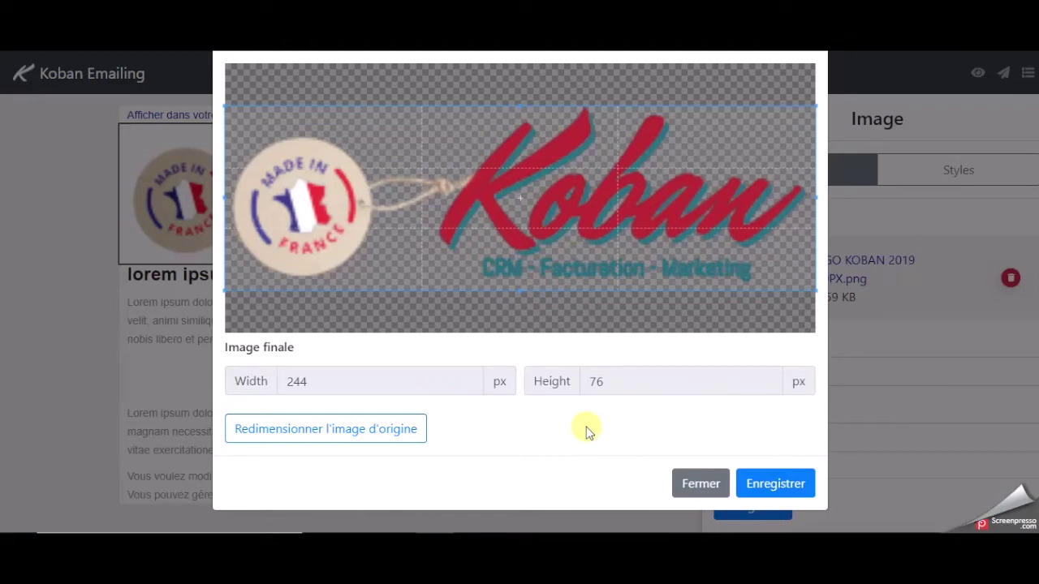
{"action": "left_click", "coordinate": [764, 484]}
{"action": "left_click", "coordinate": [771, 373]}
{"action": "type", "text": "J"}
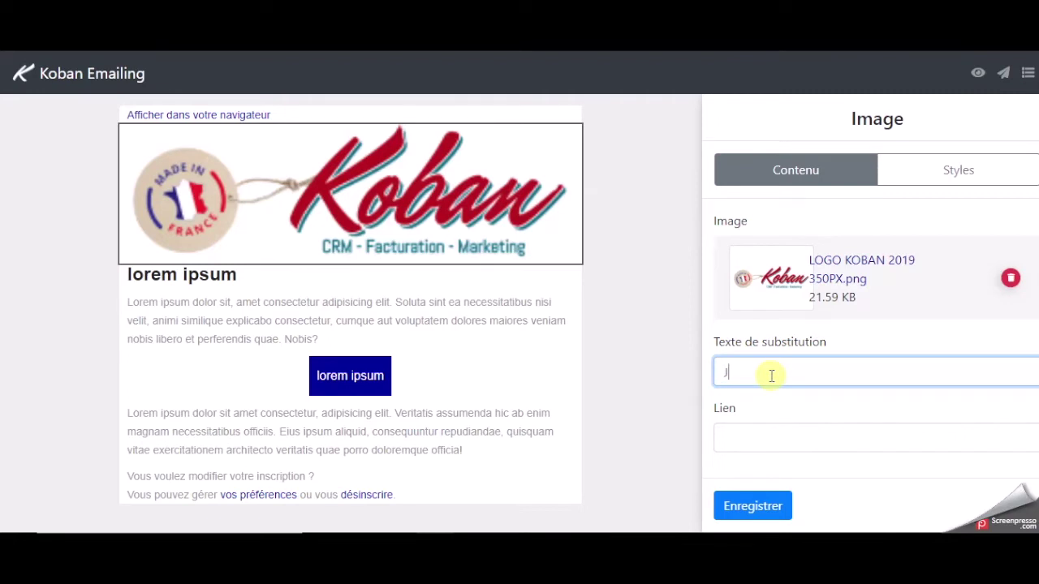
{"action": "type", "text": "Koban"}
{"action": "left_click", "coordinate": [763, 431]}
{"action": "type", "text": "H"}
{"action": "key", "text": "BackSpace"}
{"action": "type", "text": "https://ww"}
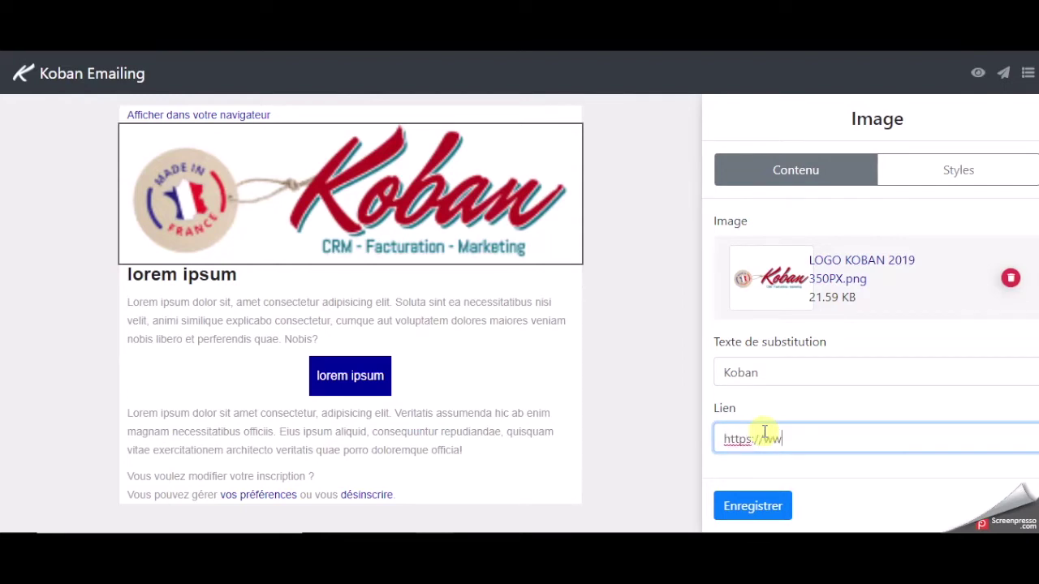
{"action": "type", "text": "w.koban.cloud"}
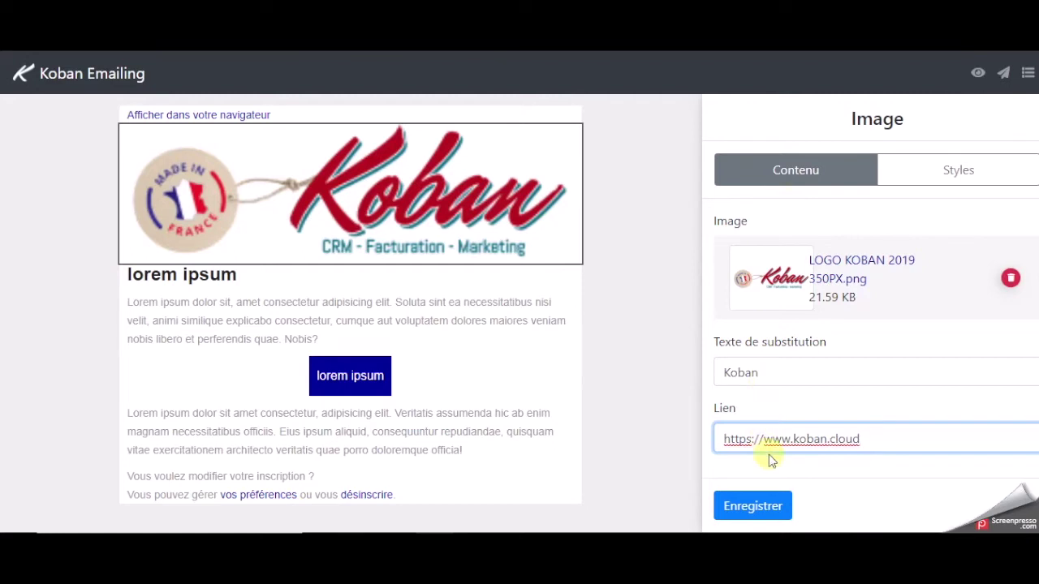
Check the logo's alignment, background and margin style options, and save the image block.
{"action": "left_click", "coordinate": [941, 171]}
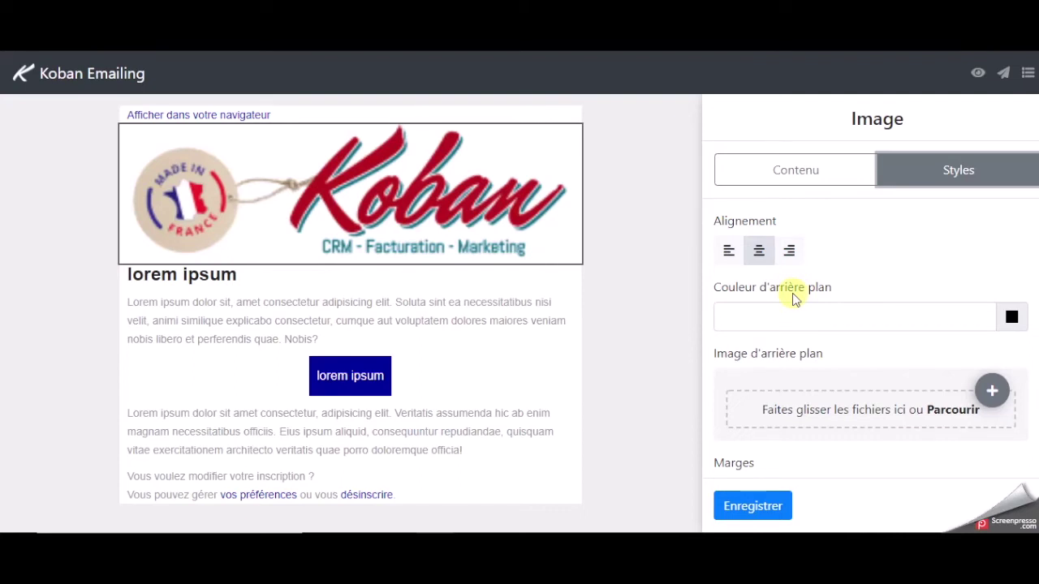
{"action": "scroll", "coordinate": [1036, 278], "scroll_direction": "down", "scroll_amount": 1}
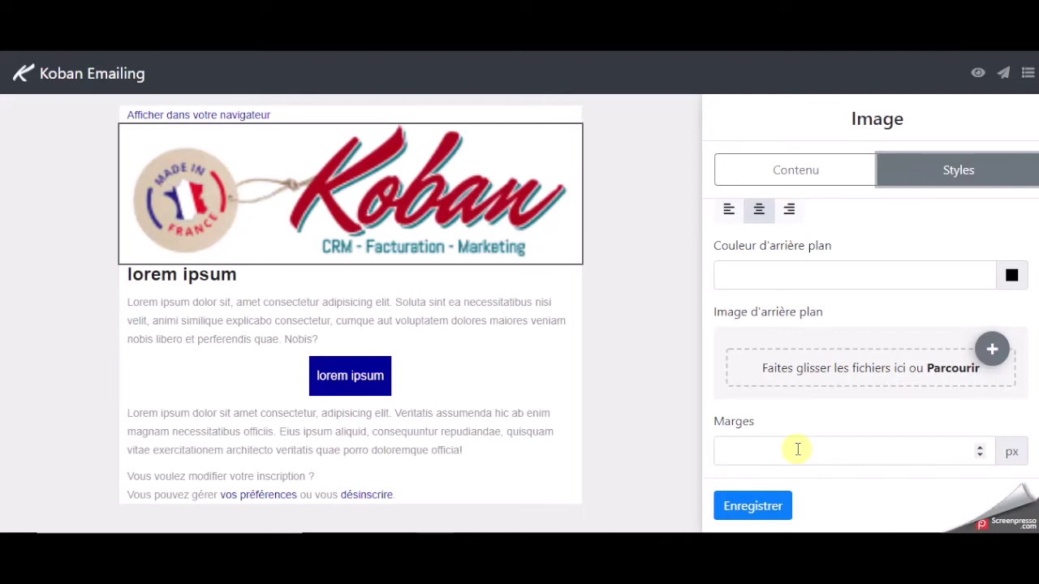
{"action": "left_click", "coordinate": [811, 171]}
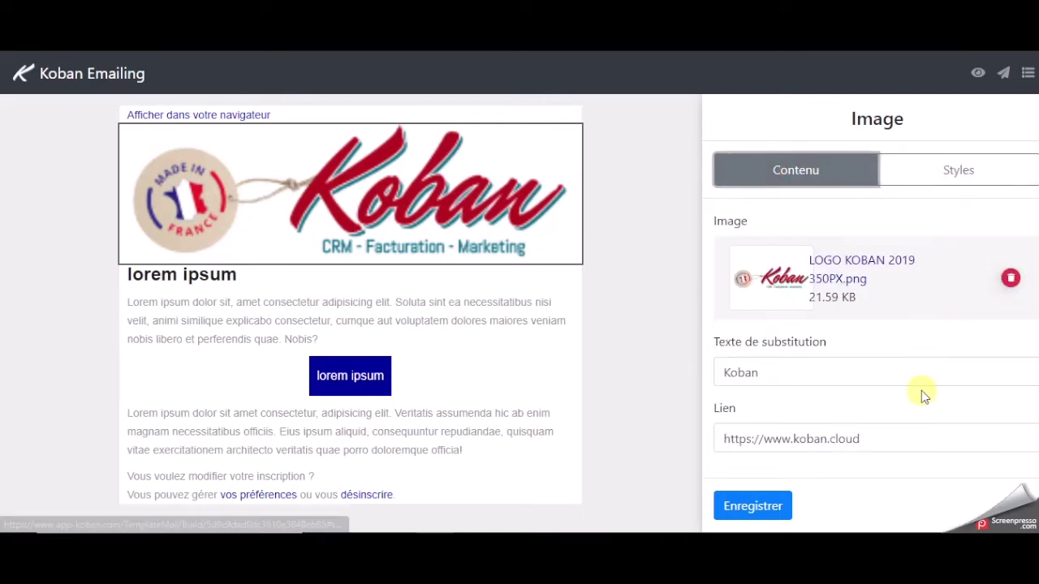
{"action": "left_click", "coordinate": [753, 511]}
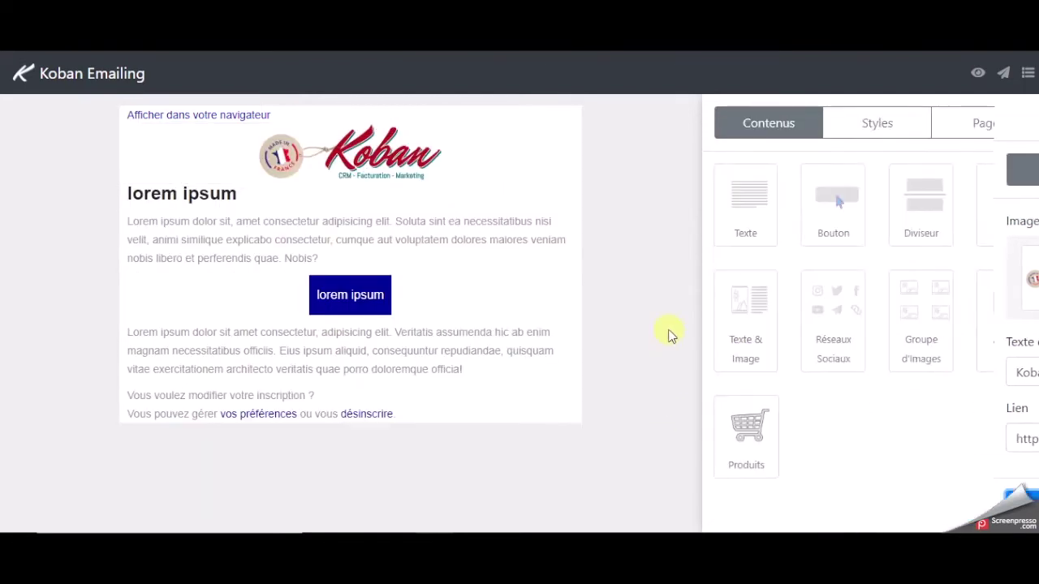
Align the header logo to the left and save the image block.
{"action": "mouse_move", "coordinate": [425, 154]}
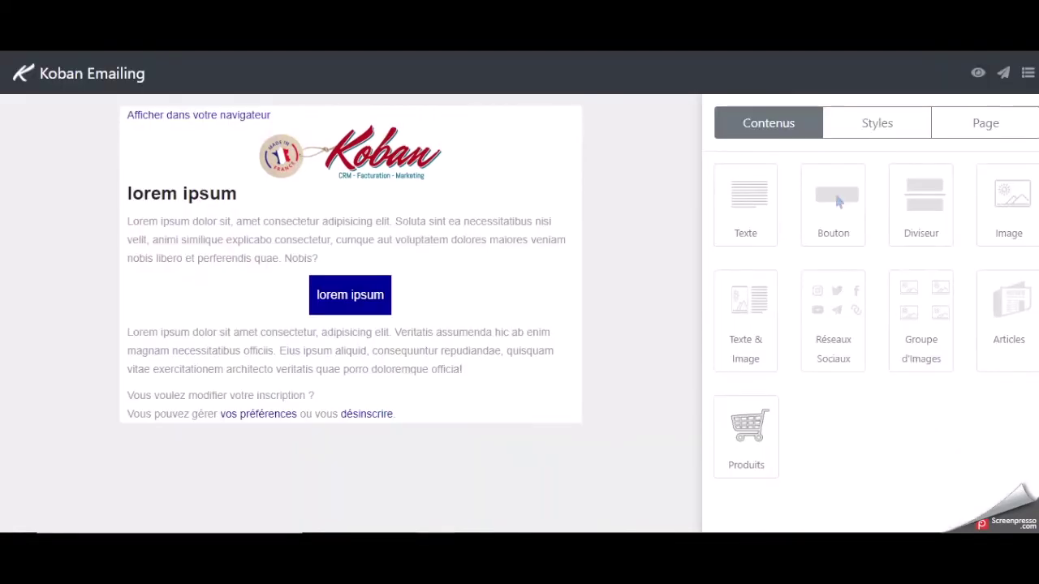
{"action": "mouse_move", "coordinate": [377, 175]}
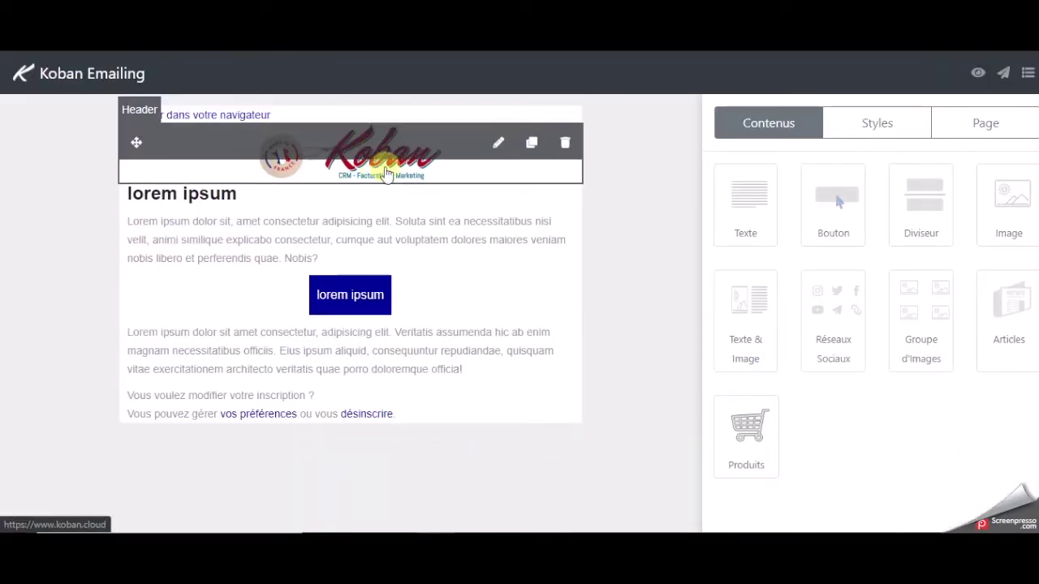
{"action": "left_click", "coordinate": [500, 145]}
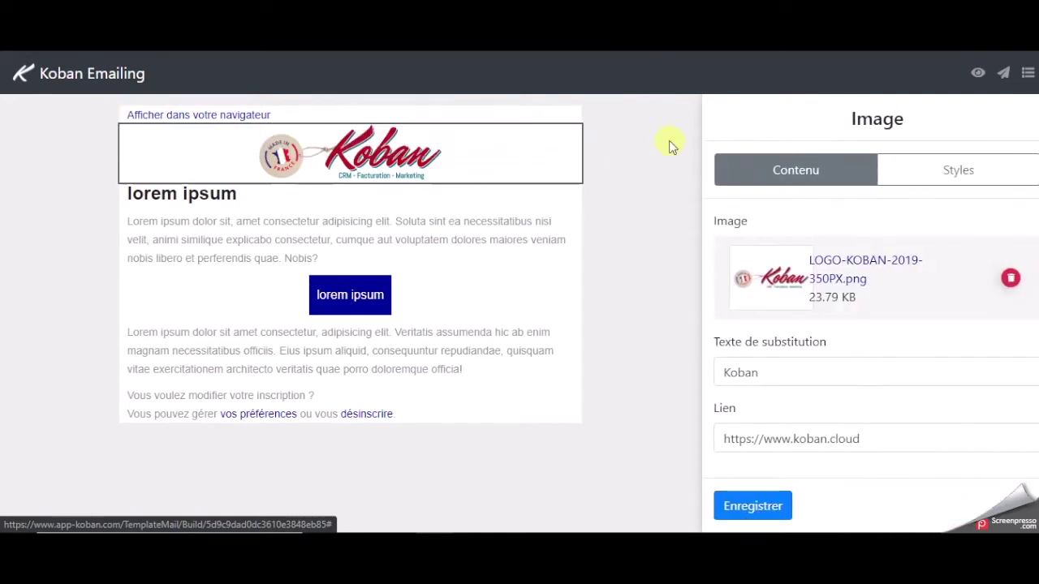
{"action": "left_click", "coordinate": [923, 172]}
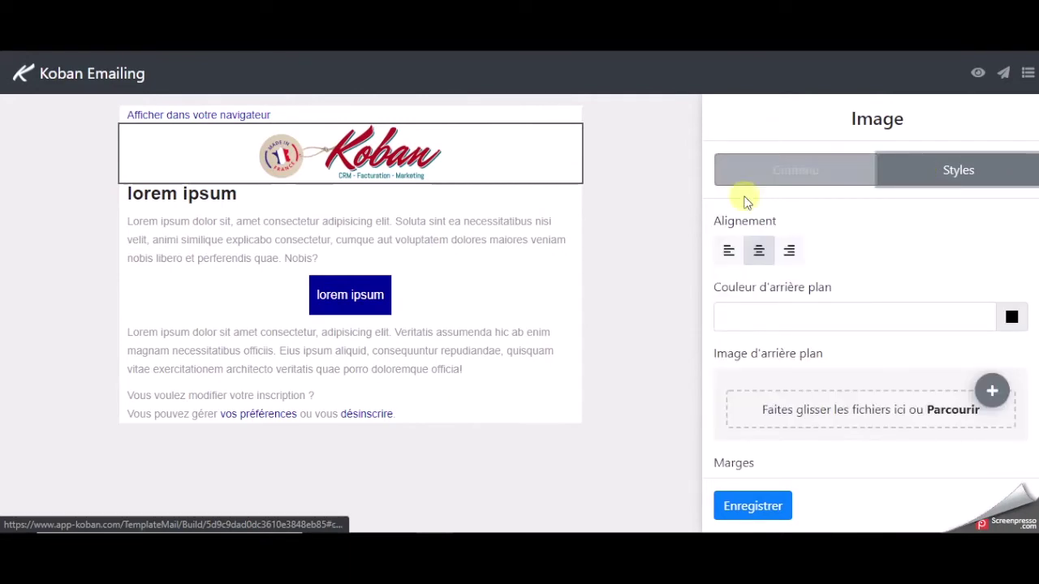
{"action": "left_click", "coordinate": [729, 253]}
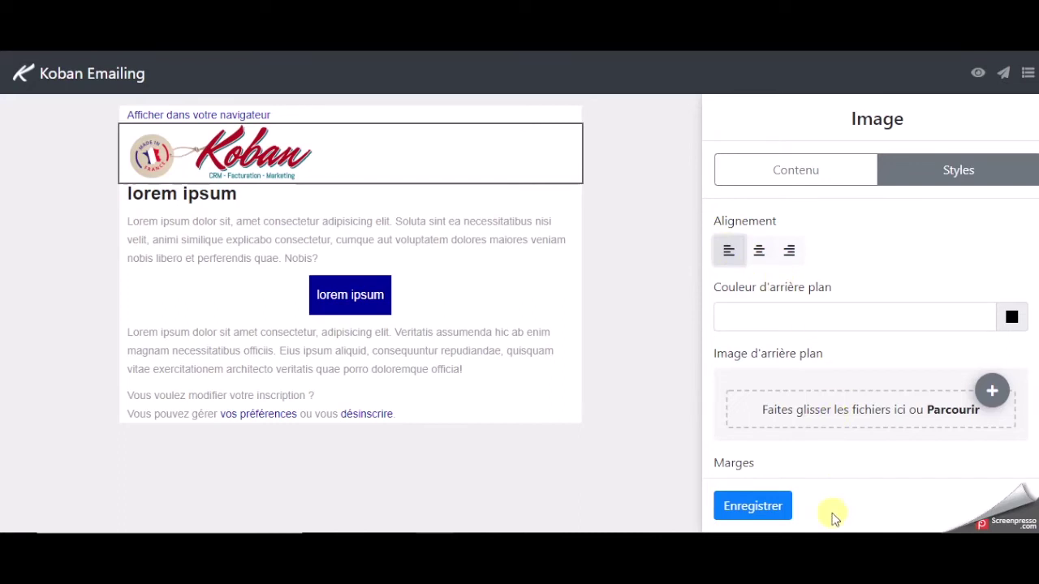
{"action": "left_click", "coordinate": [752, 506]}
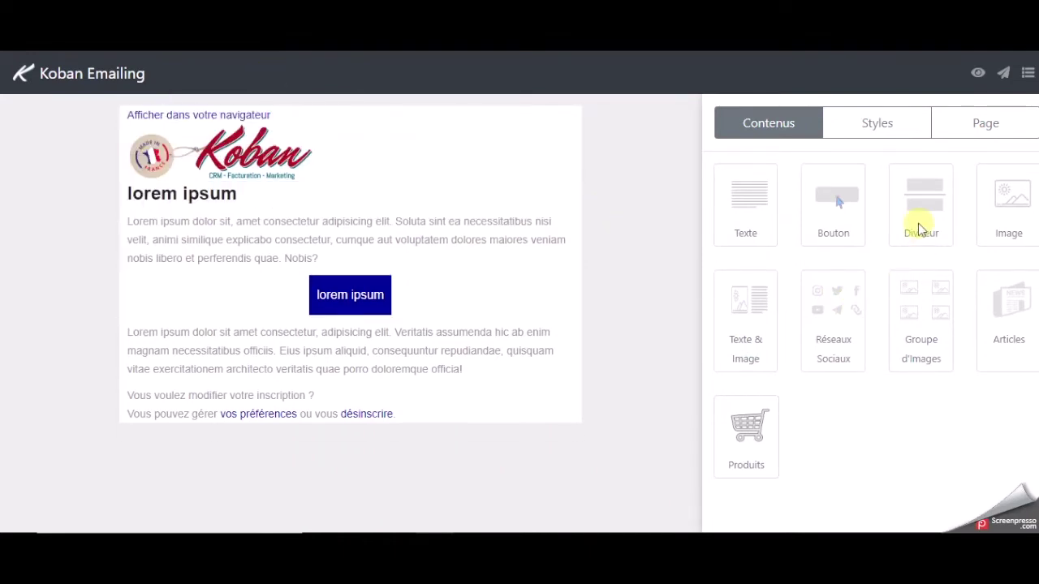
Add a divider below the logo in the Header section and set its line height to 1 px.
{"action": "left_click_drag", "start_coordinate": [925, 226], "coordinate": [463, 185]}
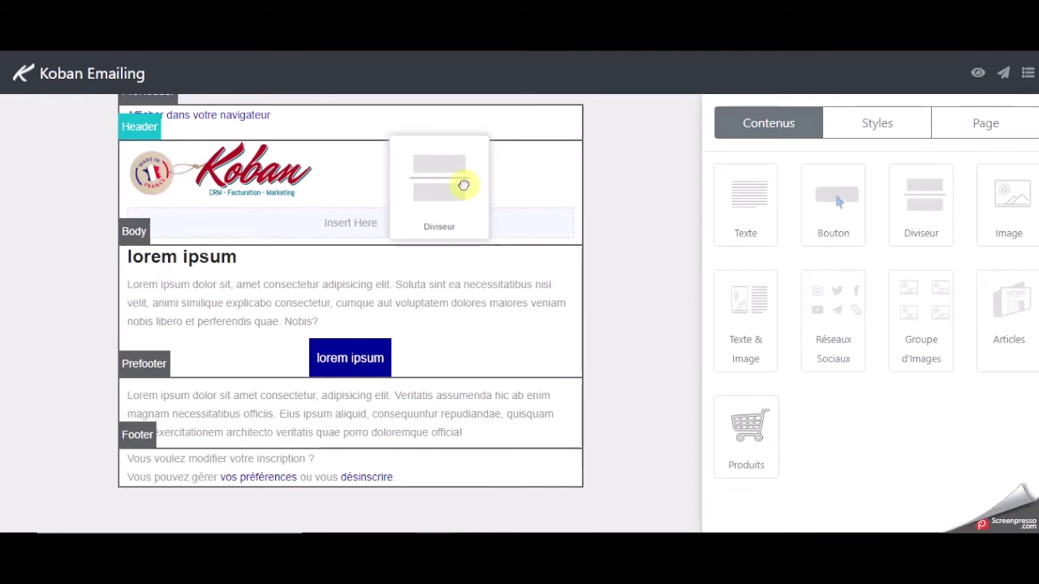
{"action": "left_click_drag", "start_coordinate": [464, 185], "coordinate": [455, 212]}
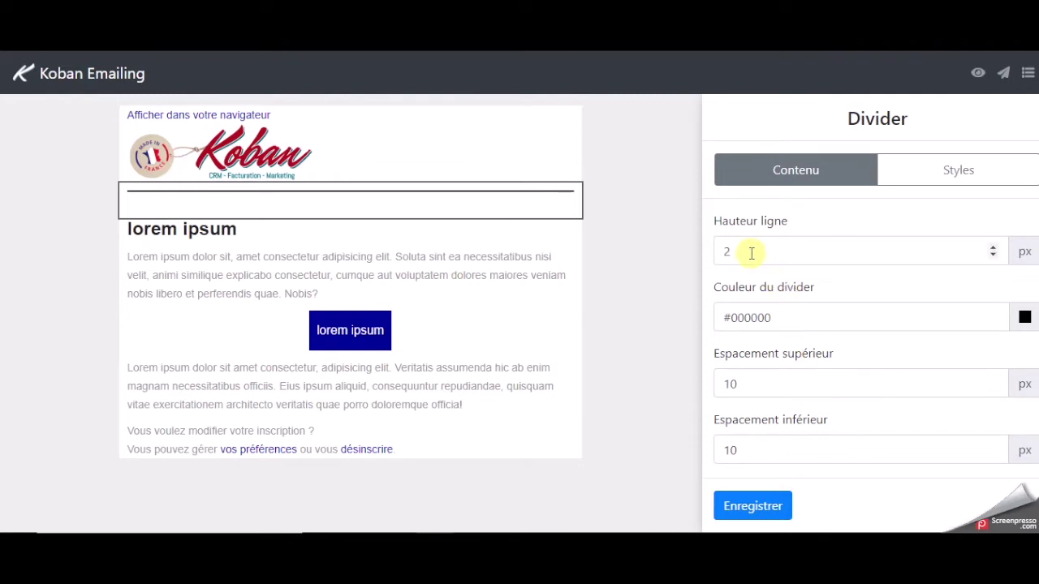
{"action": "left_click_drag", "start_coordinate": [751, 251], "coordinate": [709, 265]}
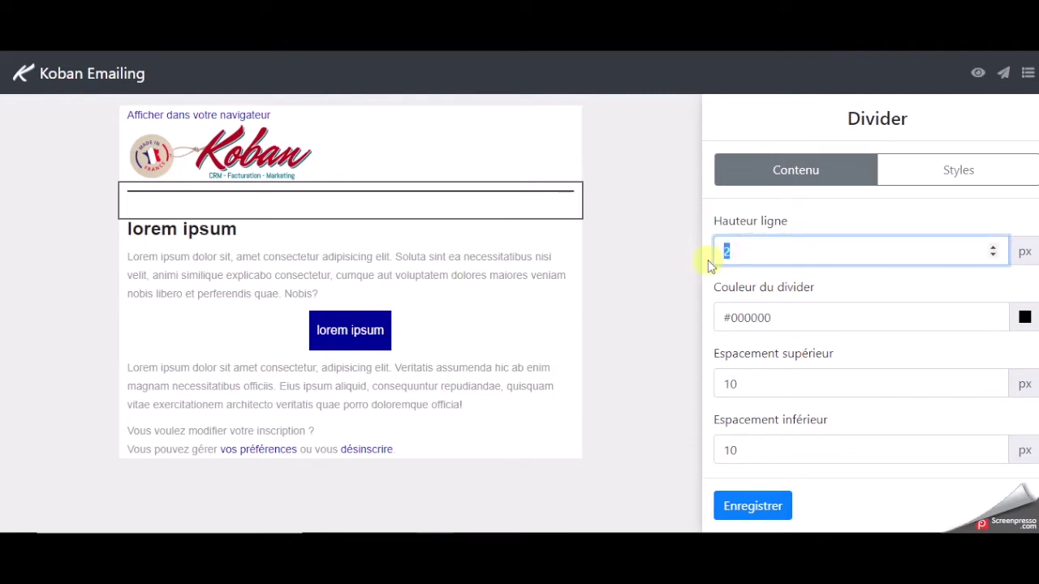
{"action": "type", "text": "1"}
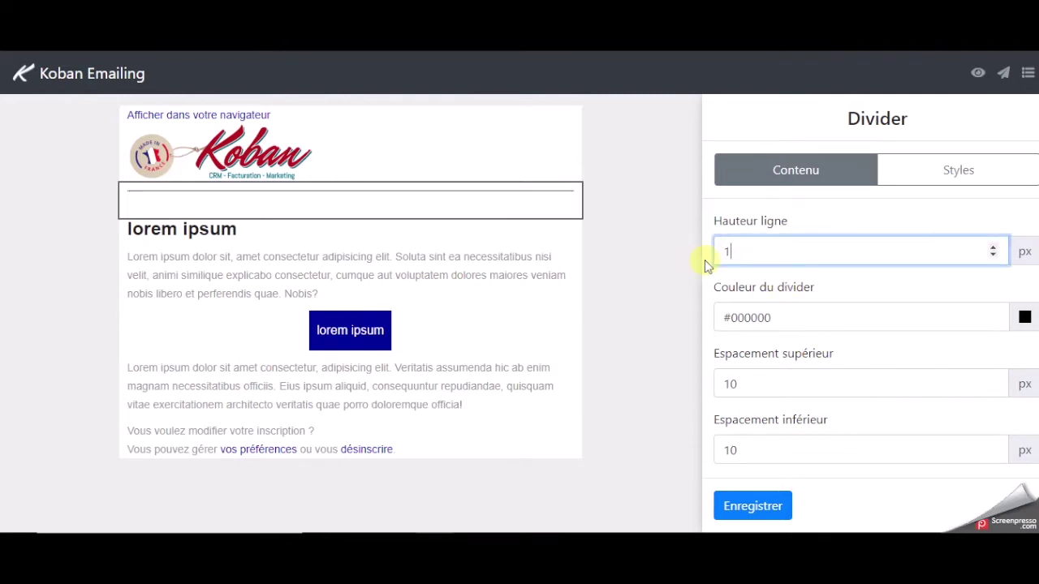
{"action": "left_click", "coordinate": [800, 317]}
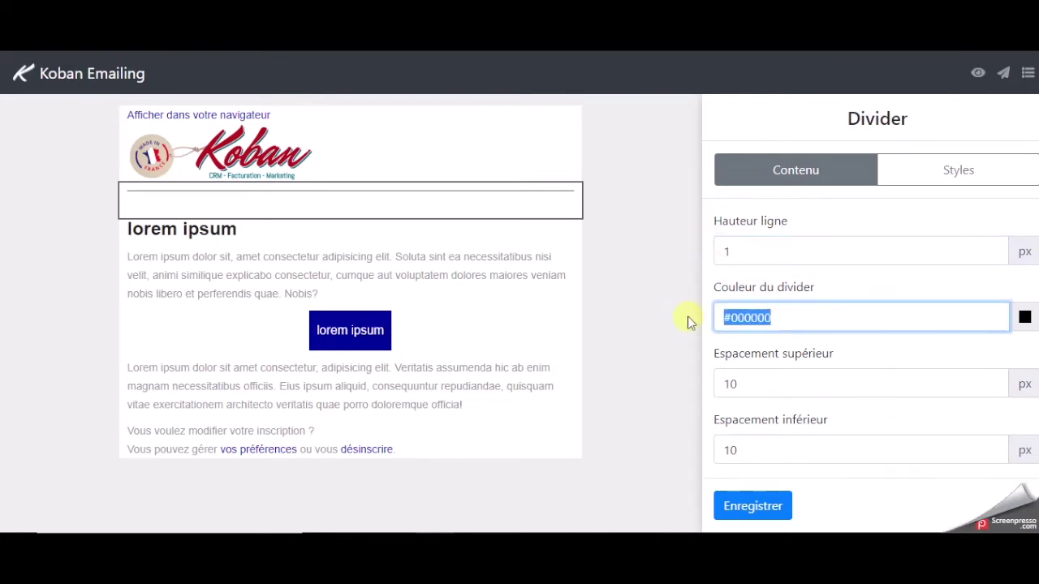
{"action": "type", "text": "Modèle 1 colonne pour essai"}
{"action": "triple_click", "coordinate": [895, 322]}
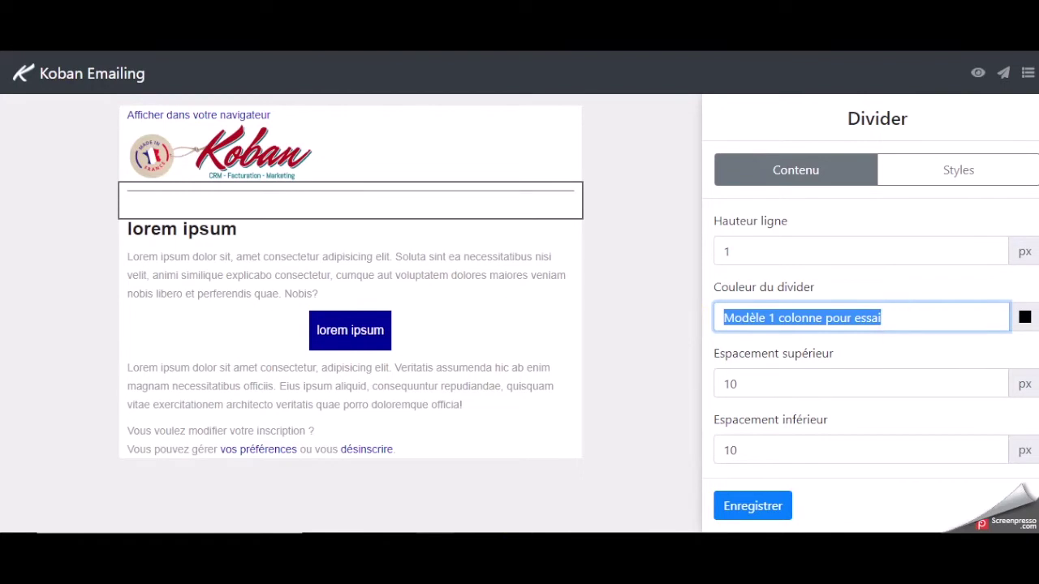
Copy the red code #B80F1E from the colour codes note and set it as the colour of the divider below the logo.
{"action": "key", "text": "alt+Tab"}
{"action": "left_click", "coordinate": [81, 107]}
{"action": "left_click_drag", "start_coordinate": [81, 107], "coordinate": [1, 107]}
{"action": "key", "text": "ctrl+c"}
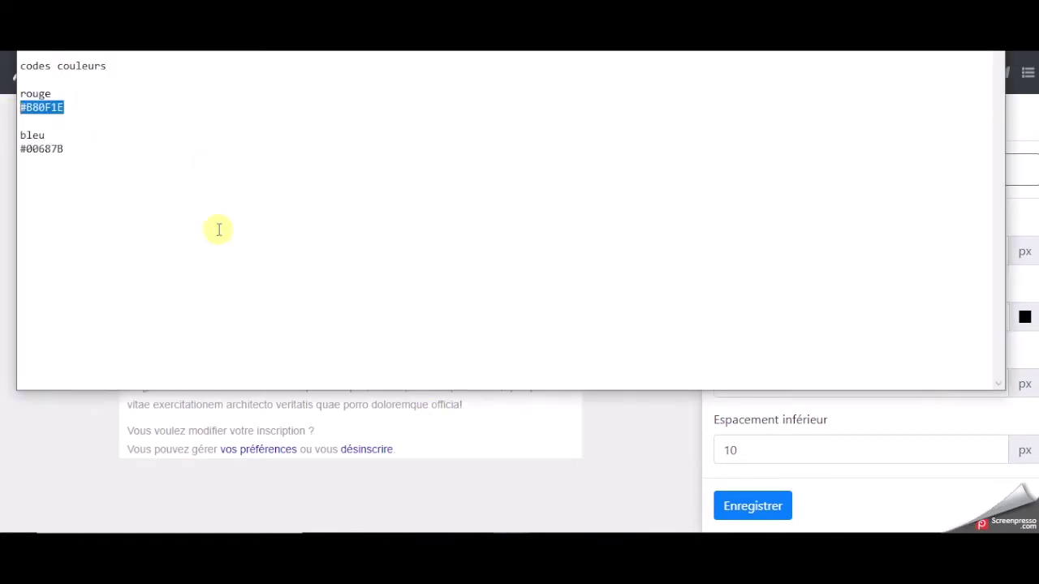
{"action": "left_click", "coordinate": [626, 464]}
{"action": "triple_click", "coordinate": [893, 318]}
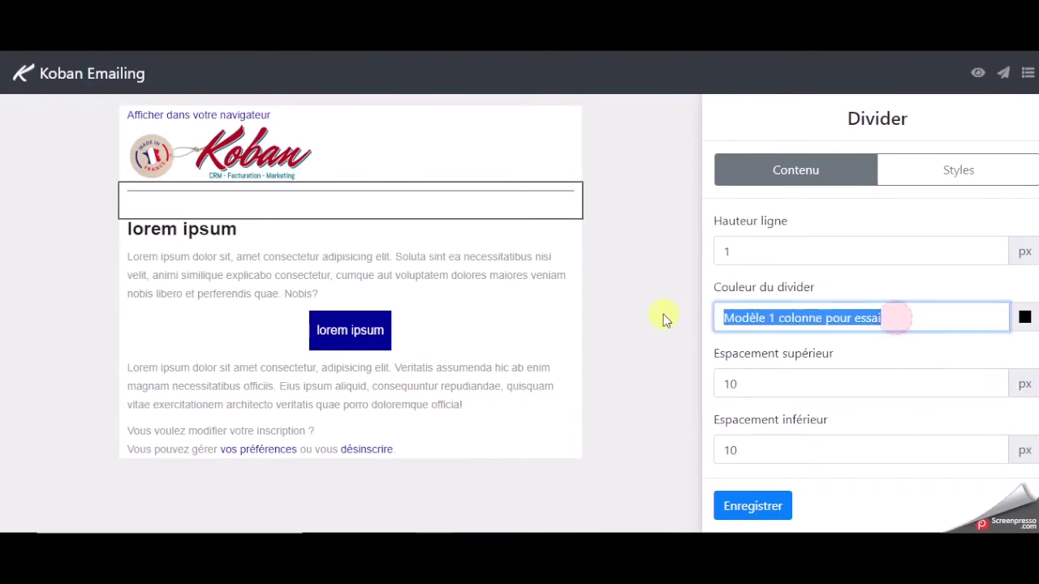
{"action": "key", "text": "ctrl+v"}
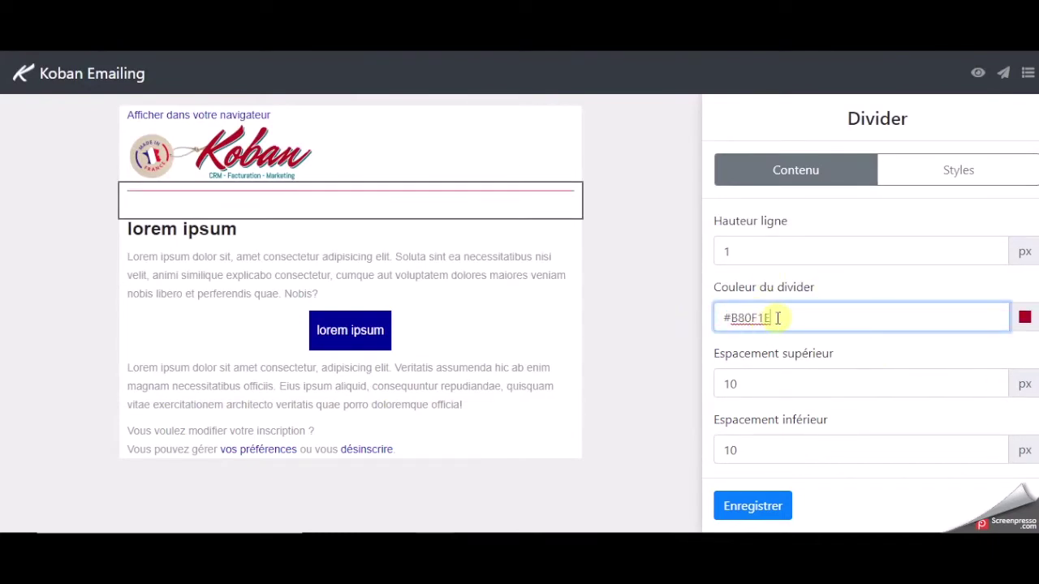
{"action": "left_click", "coordinate": [1025, 319]}
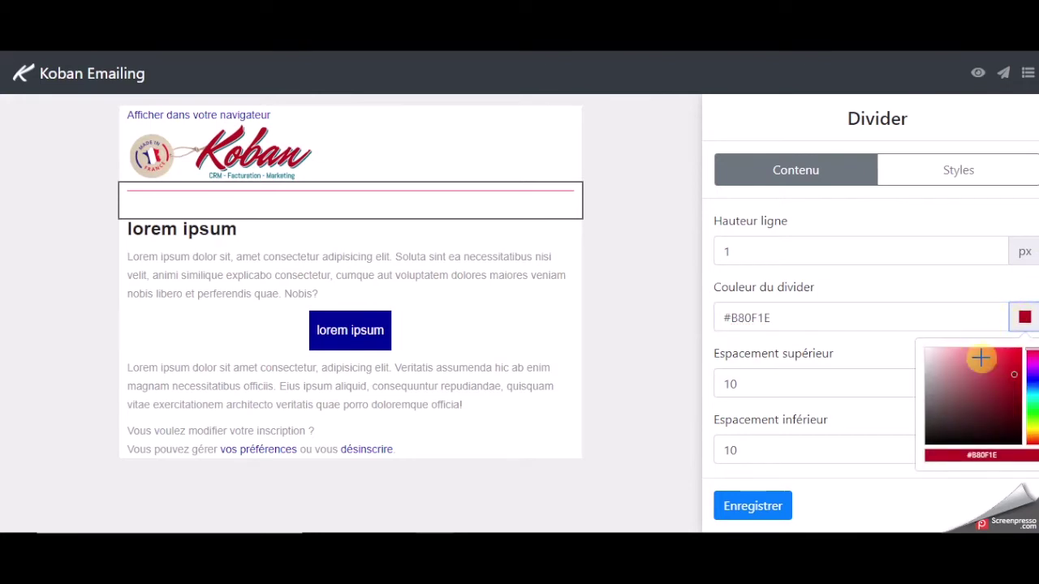
{"action": "left_click", "coordinate": [948, 315]}
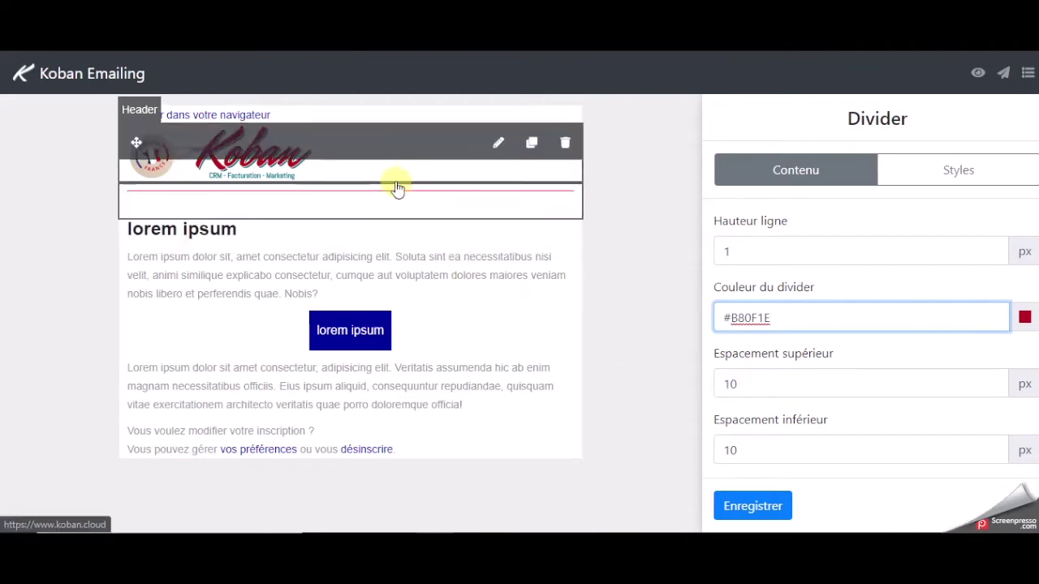
Set the divider's lower spacing to 20 px and save the divider block.
{"action": "left_click_drag", "start_coordinate": [768, 447], "coordinate": [710, 451]}
{"action": "type", "text": "20"}
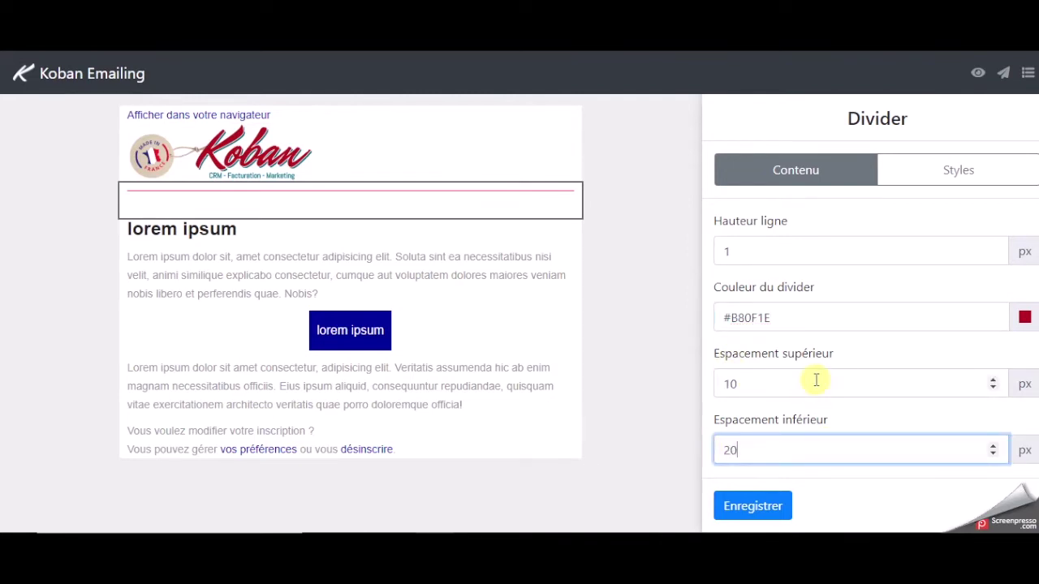
{"action": "left_click", "coordinate": [768, 508]}
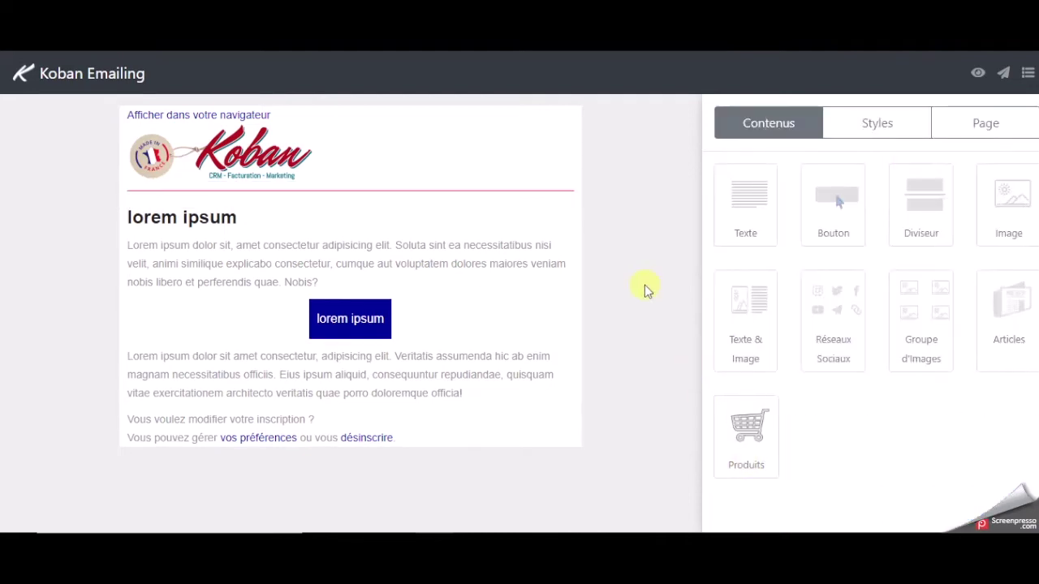
Add a second divider above the logo in the Header section with a line height of 0 px, and save it.
{"action": "mouse_move", "coordinate": [501, 197]}
{"action": "left_click_drag", "start_coordinate": [920, 209], "coordinate": [481, 168]}
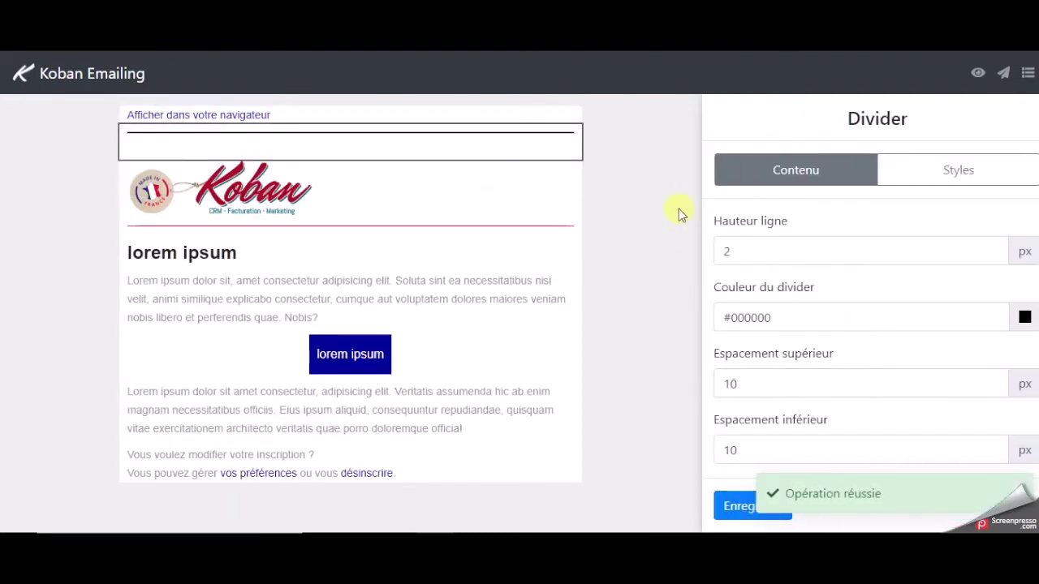
{"action": "double_click", "coordinate": [750, 251]}
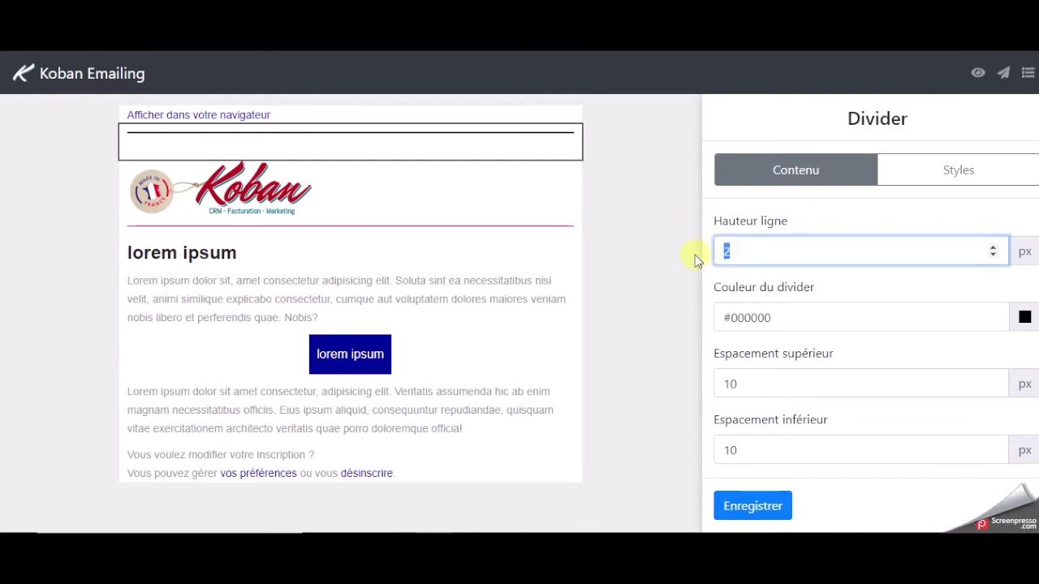
{"action": "type", "text": "0"}
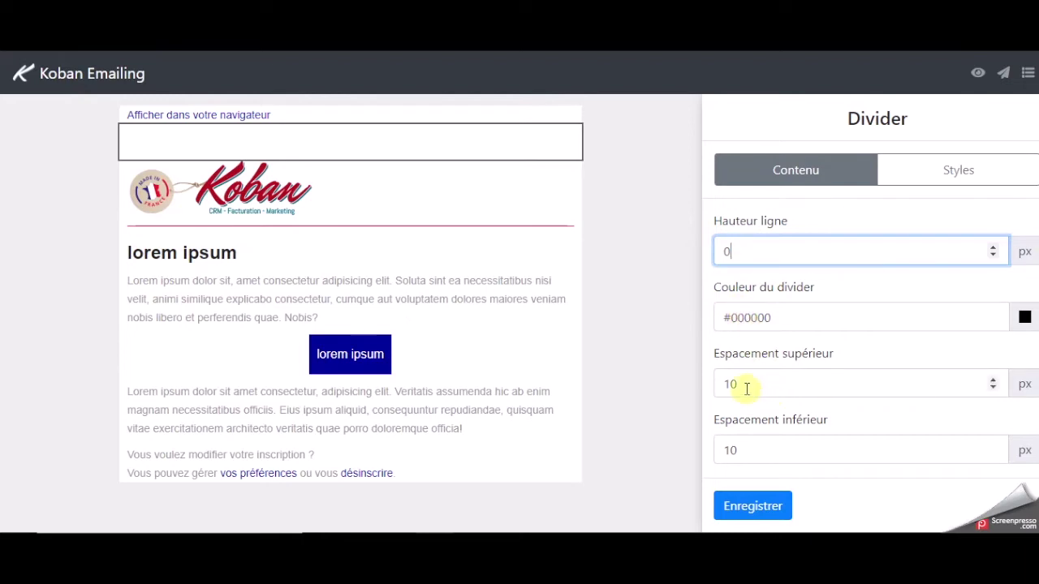
{"action": "left_click", "coordinate": [755, 506]}
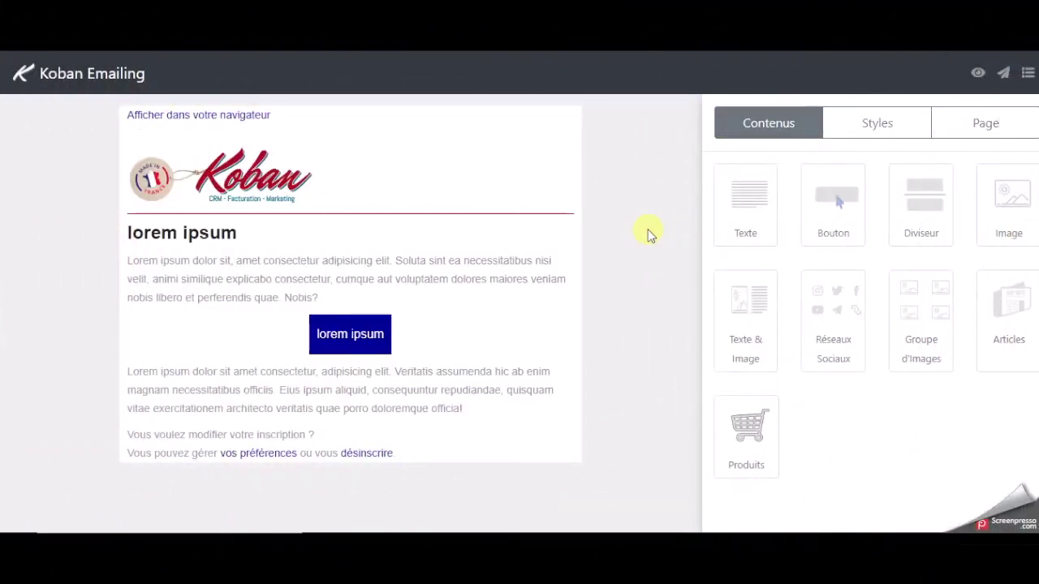
Review the finished example newsletter, and open the template's Body style settings at the background colour.
{"action": "mouse_move", "coordinate": [480, 276]}
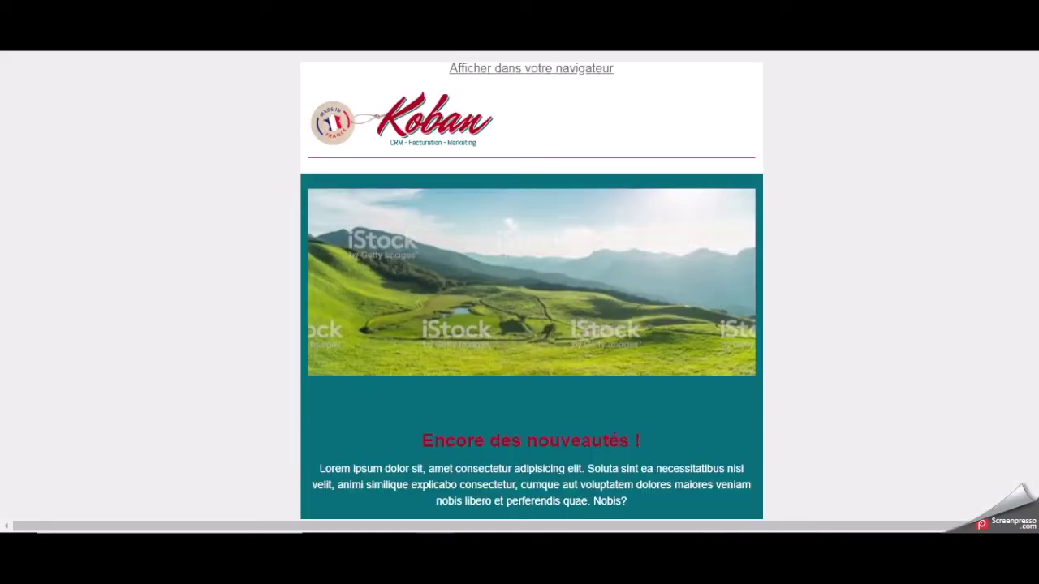
{"action": "scroll", "coordinate": [924, 280], "scroll_direction": "down", "scroll_amount": 1}
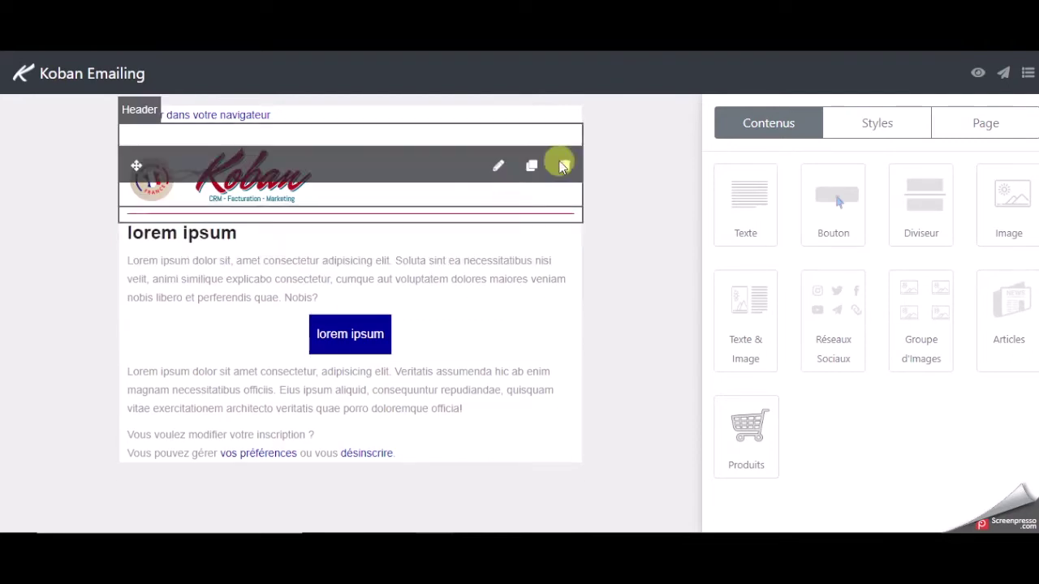
{"action": "left_click", "coordinate": [896, 130]}
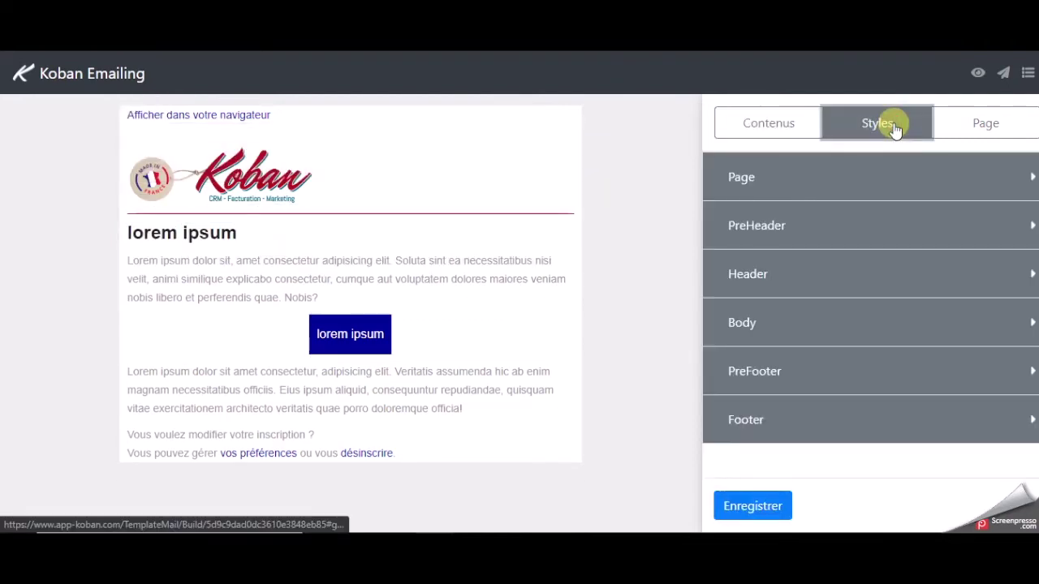
{"action": "left_click", "coordinate": [808, 321]}
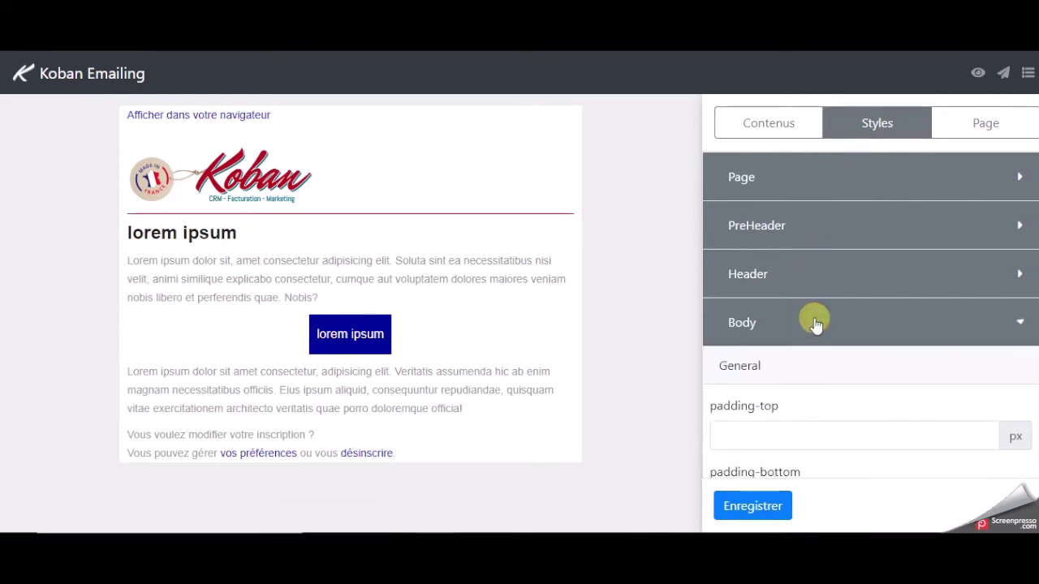
{"action": "left_click_drag", "start_coordinate": [1038, 197], "coordinate": [1038, 277]}
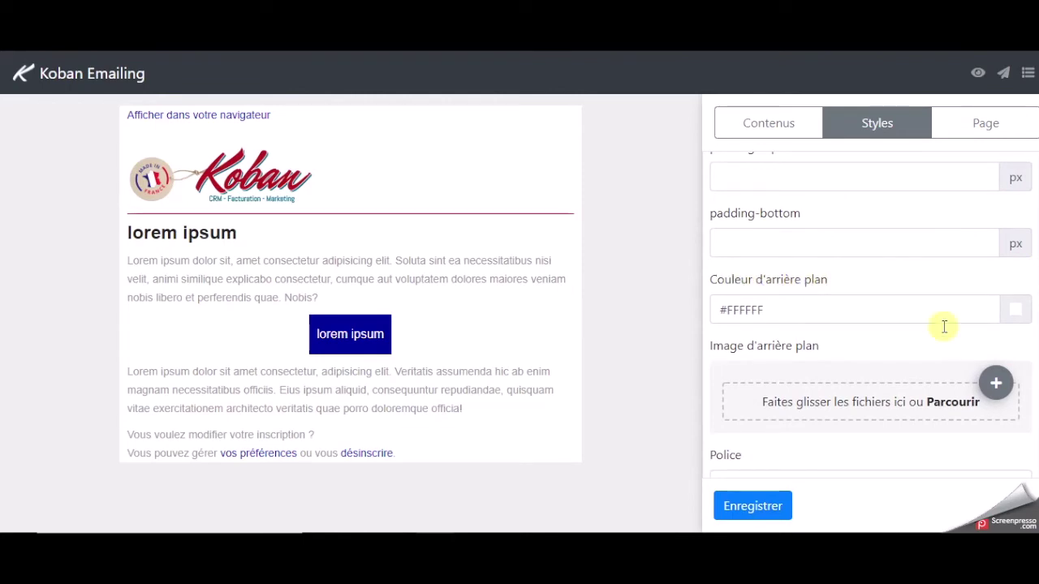
Try the blue #26489E from the colour picker as the Body section's background colour.
{"action": "left_click", "coordinate": [1016, 313]}
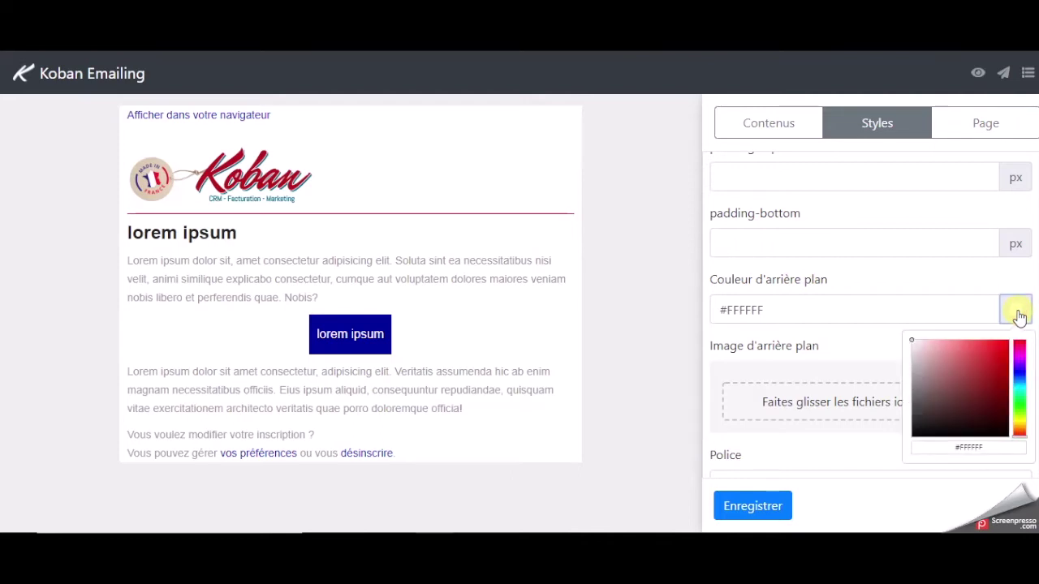
{"action": "left_click_drag", "start_coordinate": [1015, 364], "coordinate": [996, 378]}
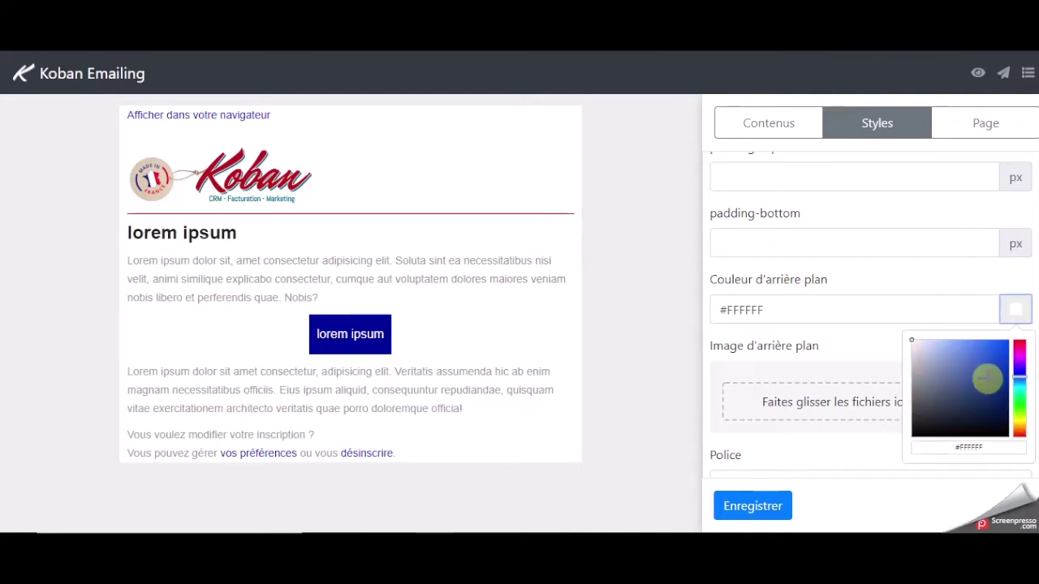
{"action": "left_click", "coordinate": [986, 377]}
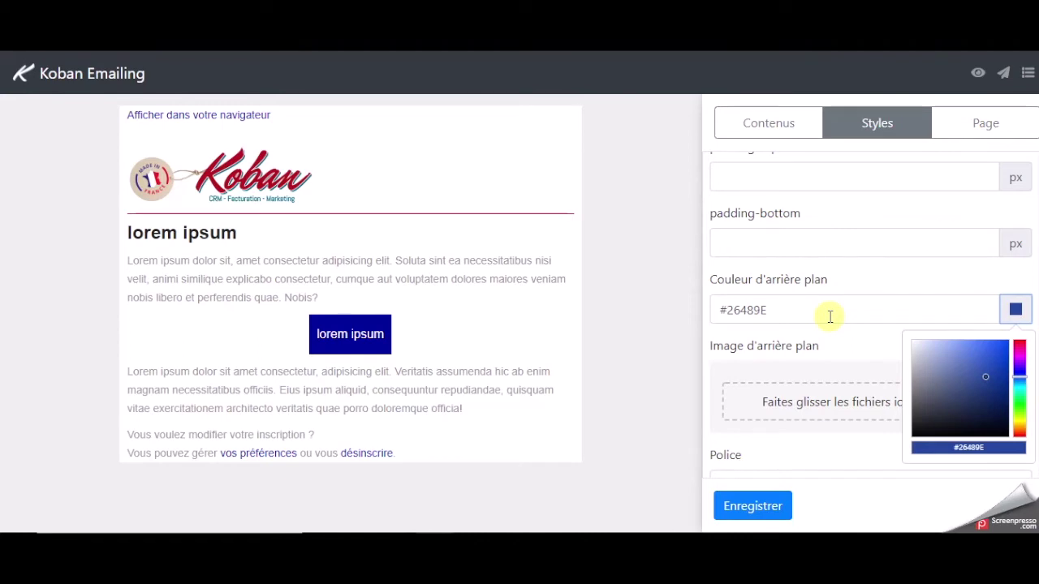
Copy the blue code #00687B from the colour codes note, set it as the Body background colour, and save the styles.
{"action": "left_click", "coordinate": [504, 542]}
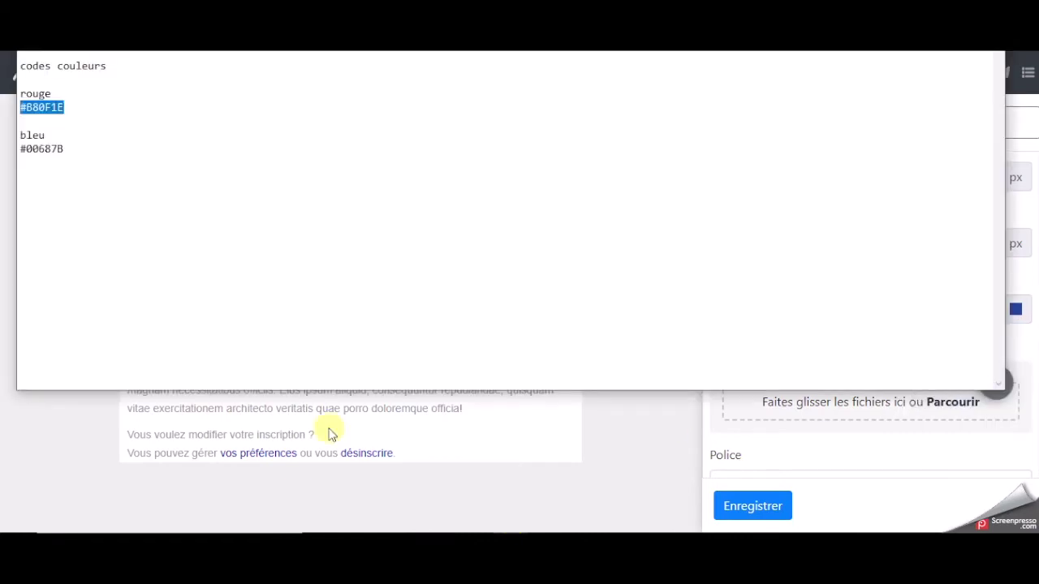
{"action": "left_click_drag", "start_coordinate": [79, 153], "coordinate": [5, 151]}
{"action": "key", "text": "ctrl+c"}
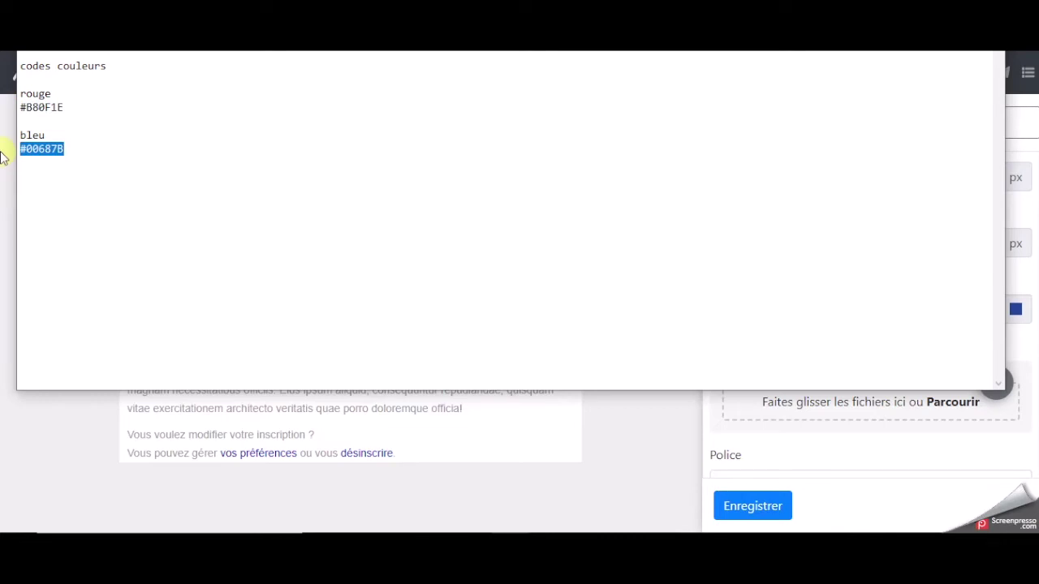
{"action": "left_click", "coordinate": [641, 457]}
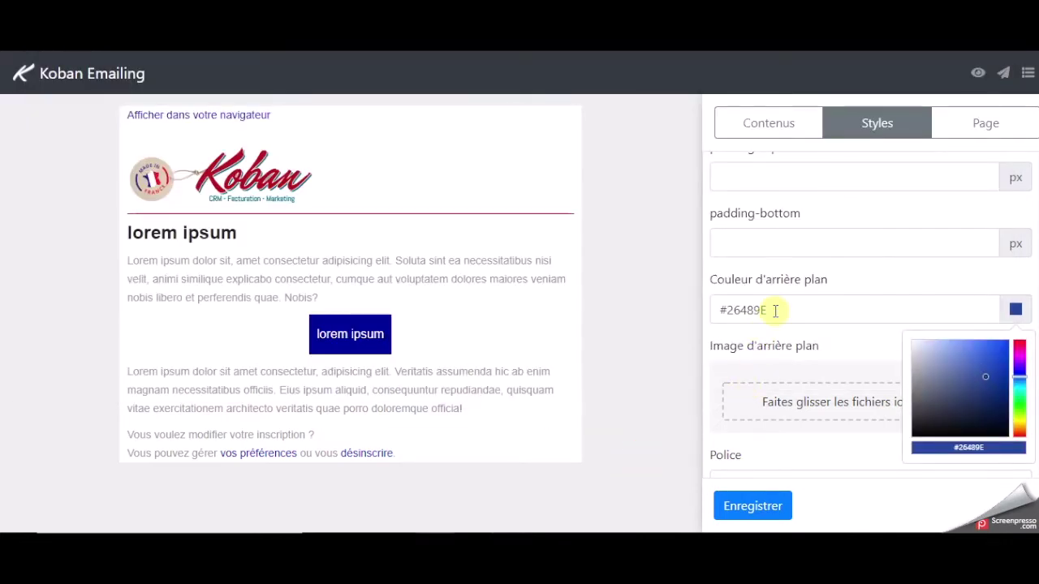
{"action": "left_click_drag", "start_coordinate": [775, 311], "coordinate": [695, 314]}
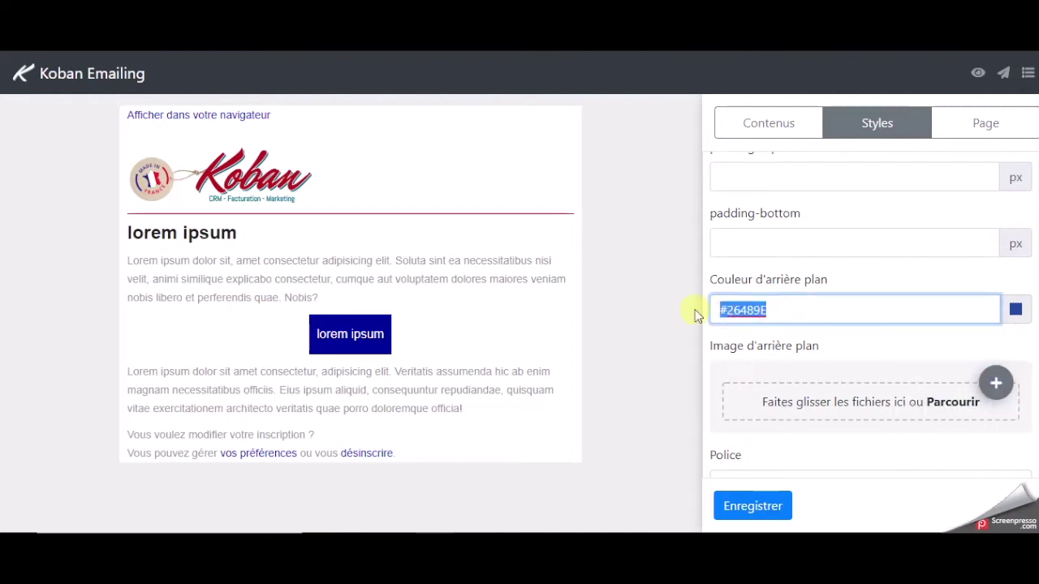
{"action": "key", "text": "ctrl+v"}
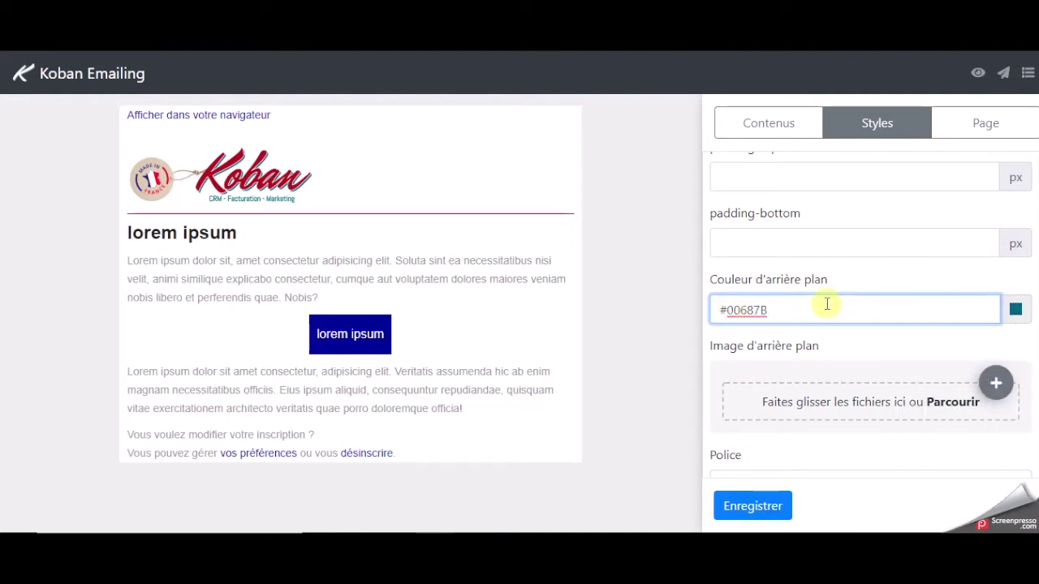
{"action": "scroll", "coordinate": [928, 302], "scroll_direction": "up", "scroll_amount": 2}
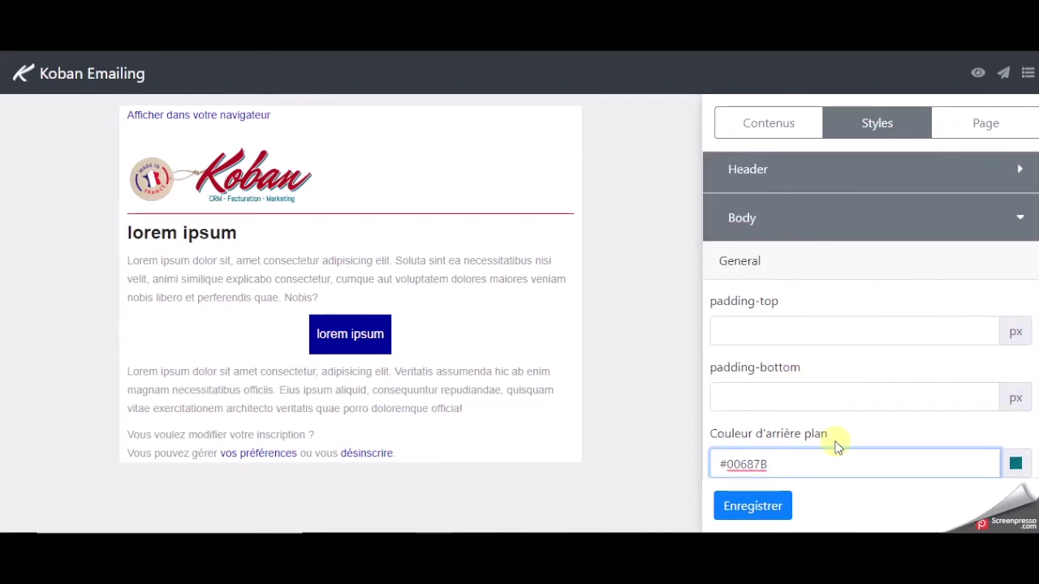
{"action": "left_click", "coordinate": [753, 506]}
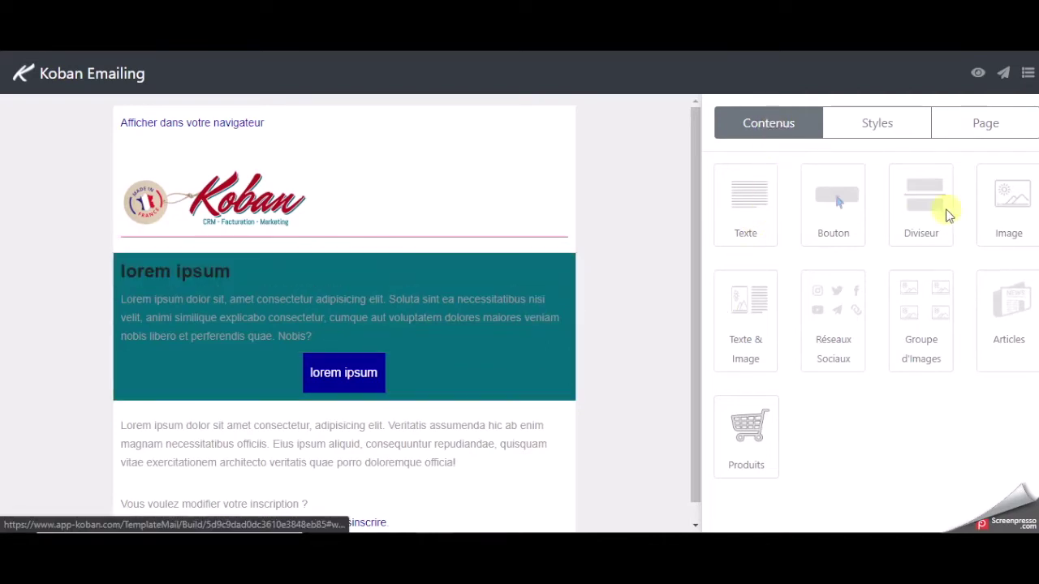
Add an image block above the Body heading and load paysage3-1024x1024.jpg into it.
{"action": "left_click_drag", "start_coordinate": [1013, 220], "coordinate": [401, 298]}
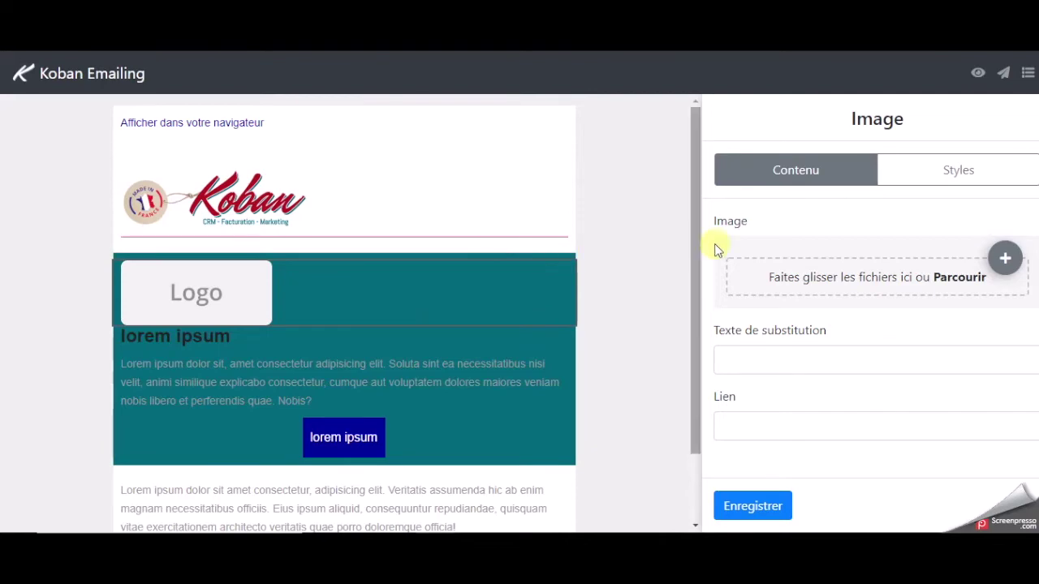
{"action": "left_click", "coordinate": [857, 279]}
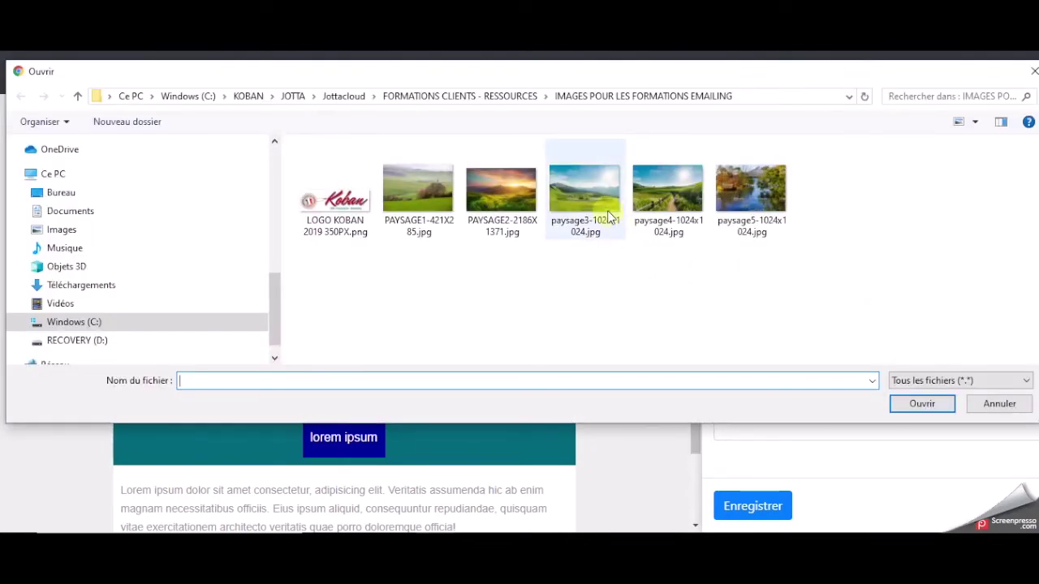
{"action": "double_click", "coordinate": [589, 192]}
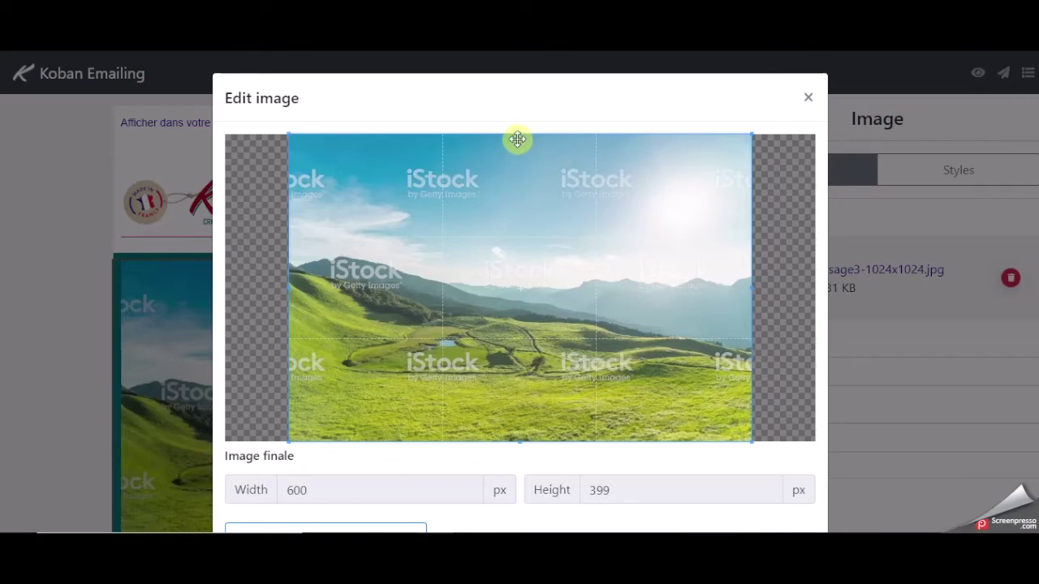
Crop the landscape image's upper and lower edges to a final size of 600 x 230 px, and save the crop.
{"action": "left_click_drag", "start_coordinate": [519, 132], "coordinate": [508, 220]}
{"action": "left_click_drag", "start_coordinate": [519, 441], "coordinate": [525, 404]}
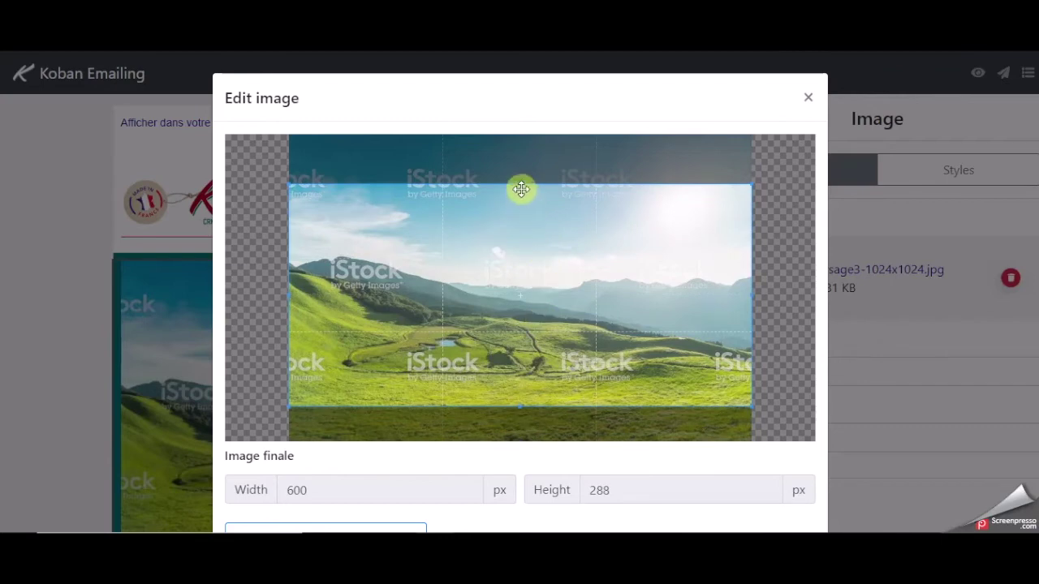
{"action": "left_click_drag", "start_coordinate": [522, 184], "coordinate": [520, 230]}
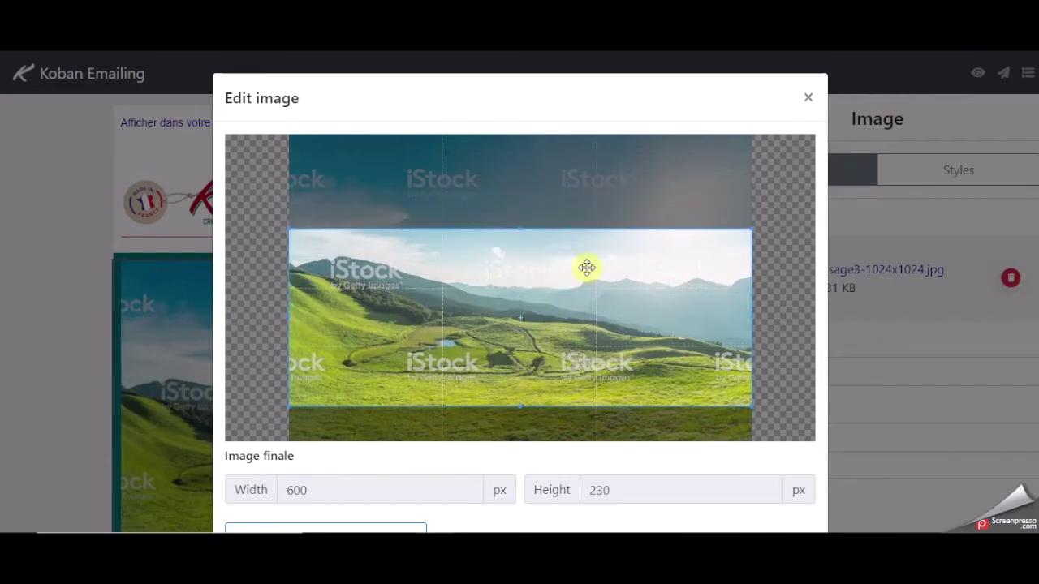
{"action": "left_click_drag", "start_coordinate": [1034, 252], "coordinate": [1037, 347]}
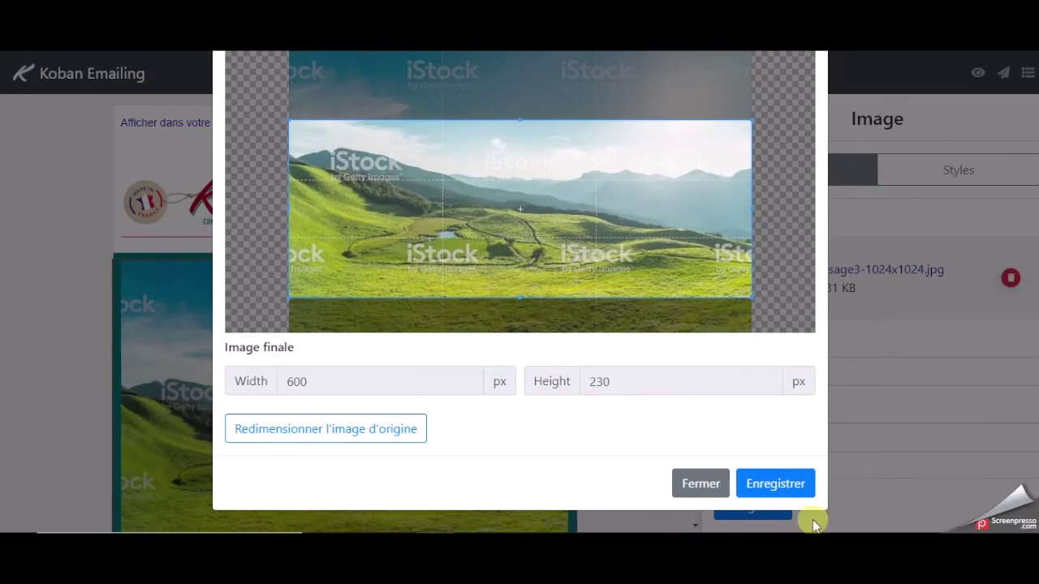
{"action": "left_click", "coordinate": [773, 486]}
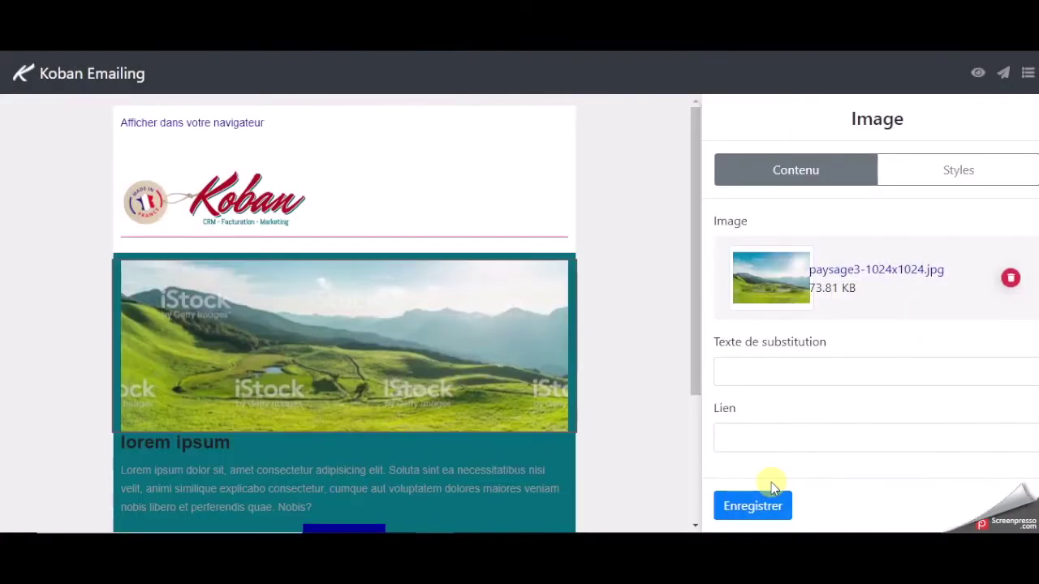
{"action": "left_click", "coordinate": [743, 369]}
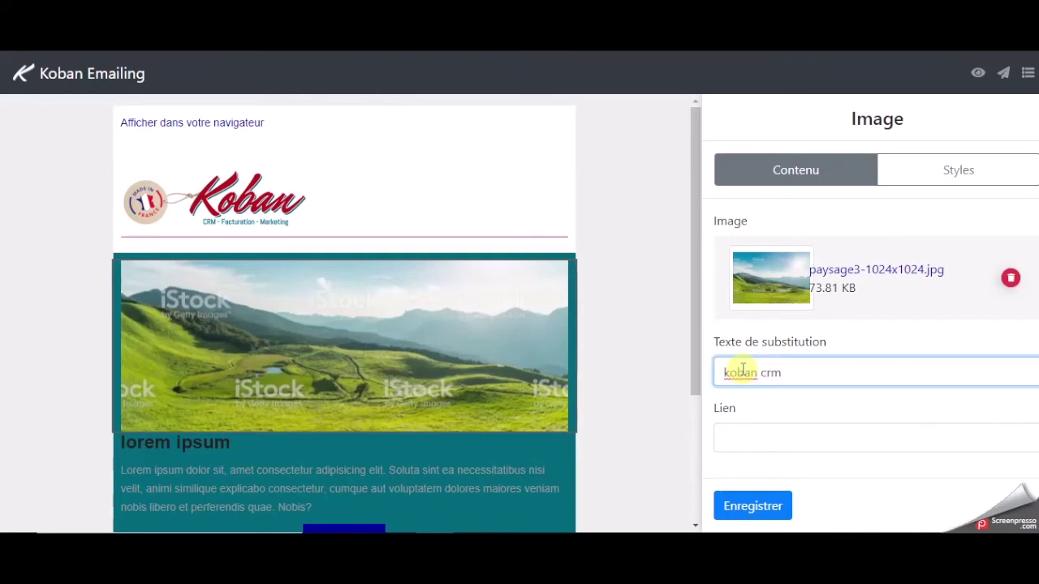
{"action": "left_click", "coordinate": [749, 438]}
{"action": "type", "text": "https://www.koban.cloud"}
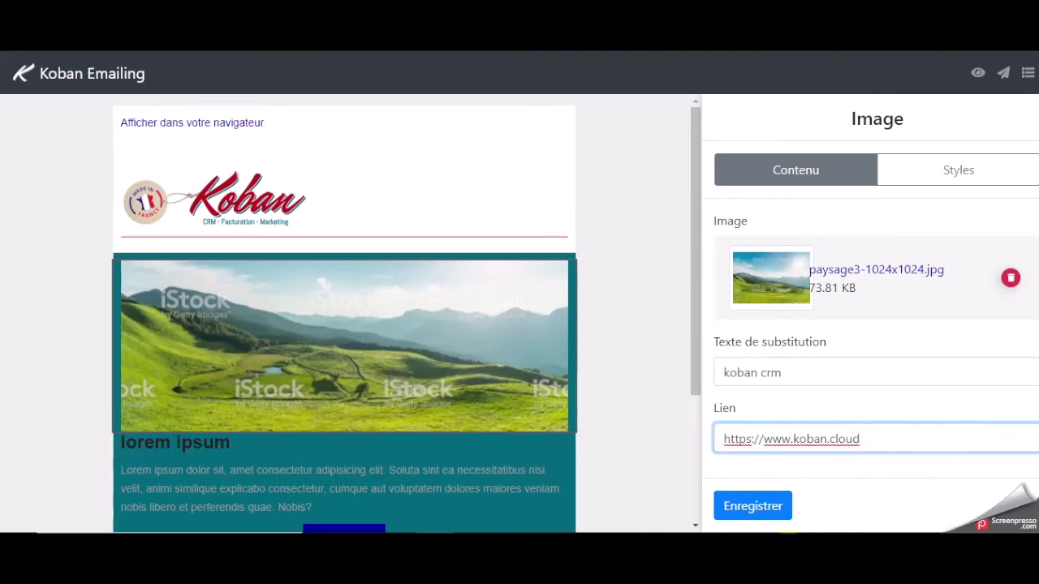
{"action": "left_click", "coordinate": [753, 506]}
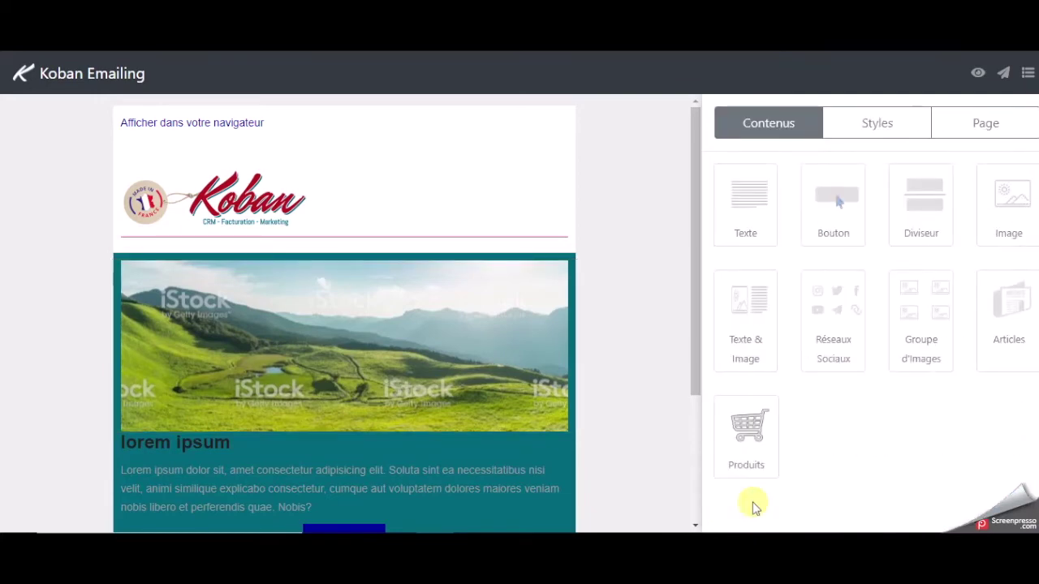
Edit the Body text block under the landscape image and replace its heading with "Des nouveautés".
{"action": "scroll", "coordinate": [641, 398], "scroll_direction": "down", "scroll_amount": 1}
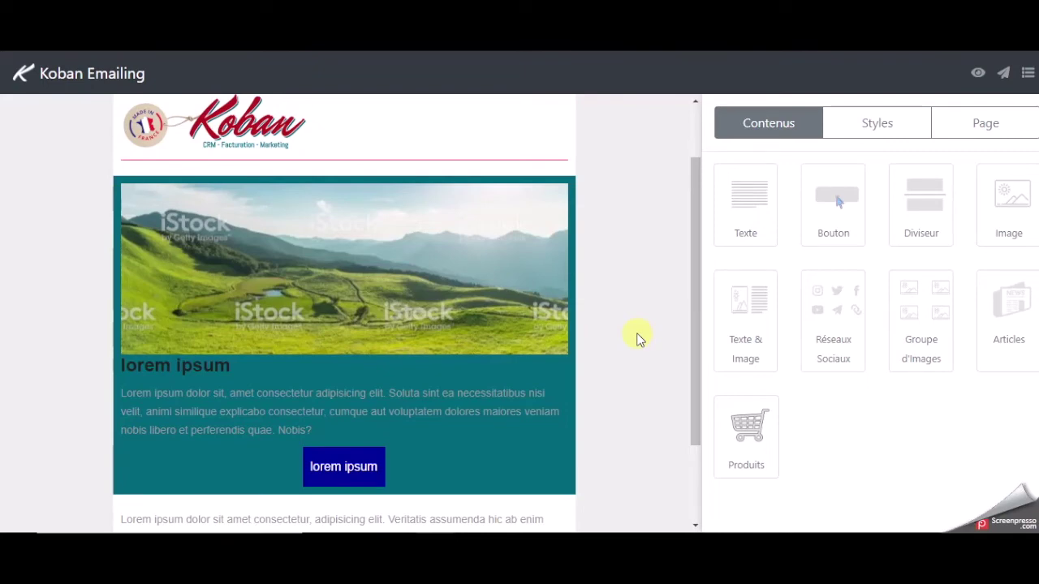
{"action": "left_click", "coordinate": [459, 398]}
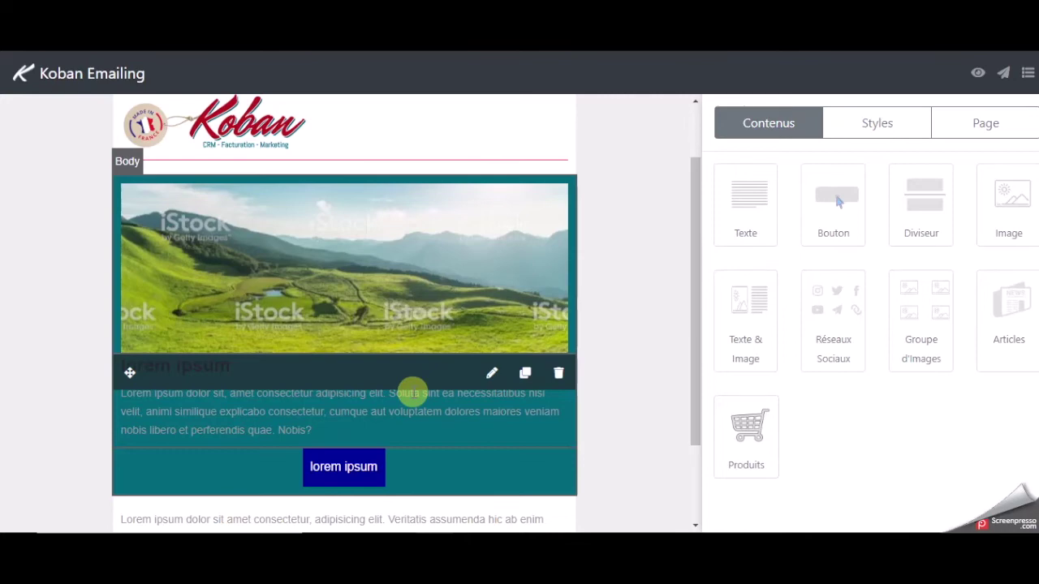
{"action": "left_click", "coordinate": [491, 375]}
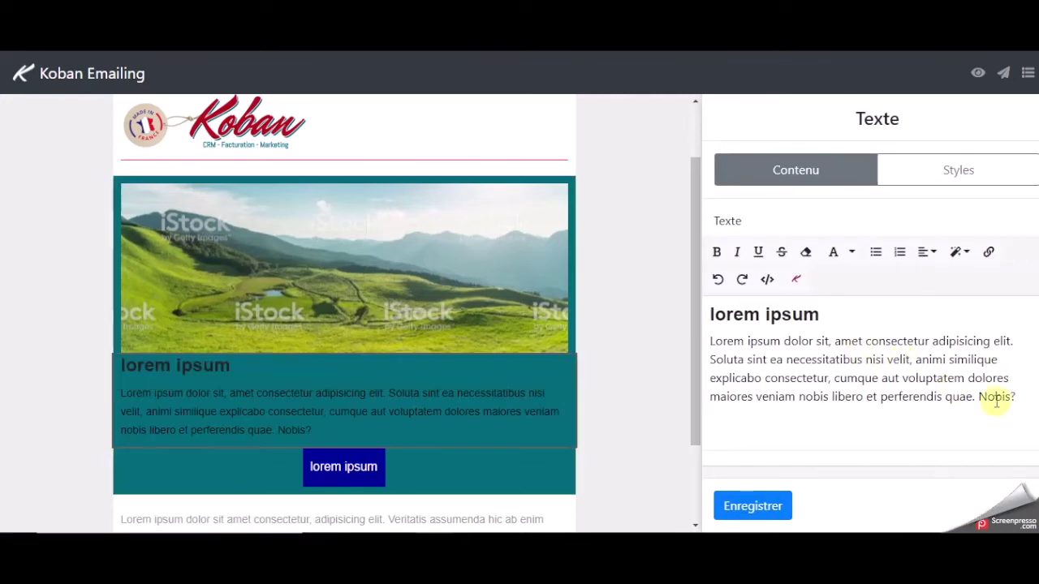
{"action": "left_click_drag", "start_coordinate": [1015, 396], "coordinate": [691, 341]}
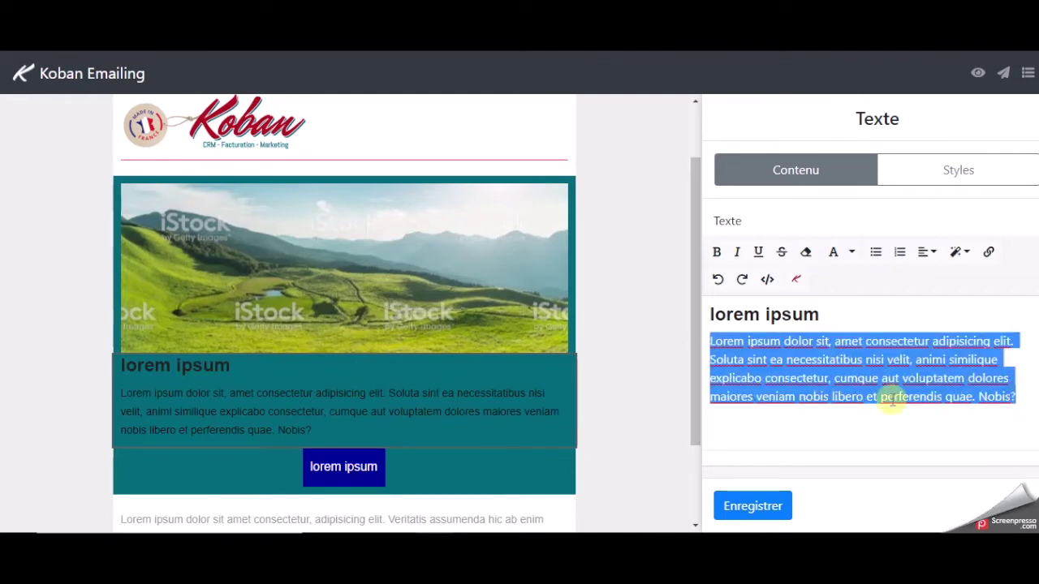
{"action": "left_click_drag", "start_coordinate": [831, 315], "coordinate": [680, 307]}
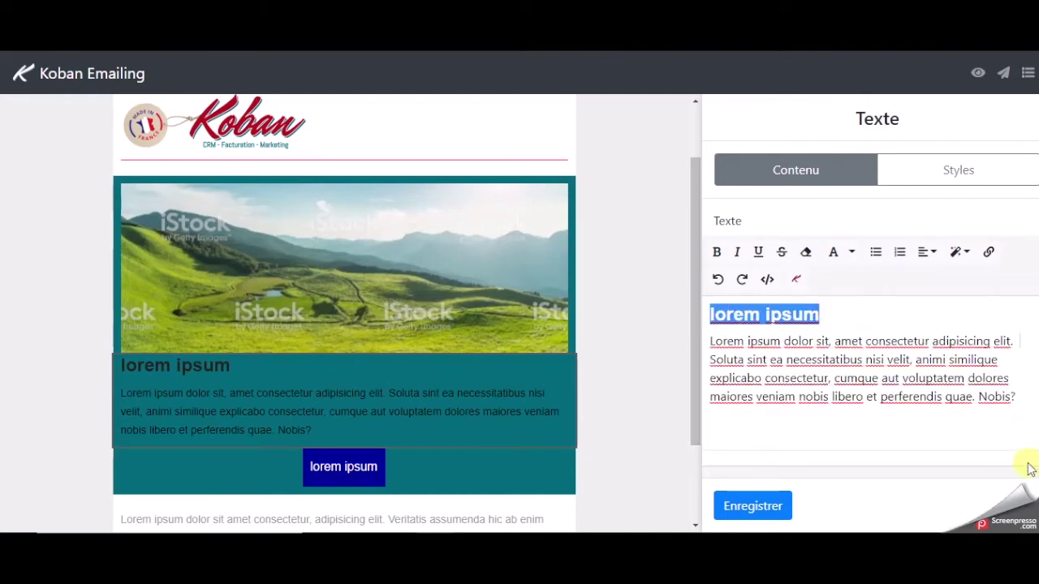
{"action": "type", "text": "Des"}
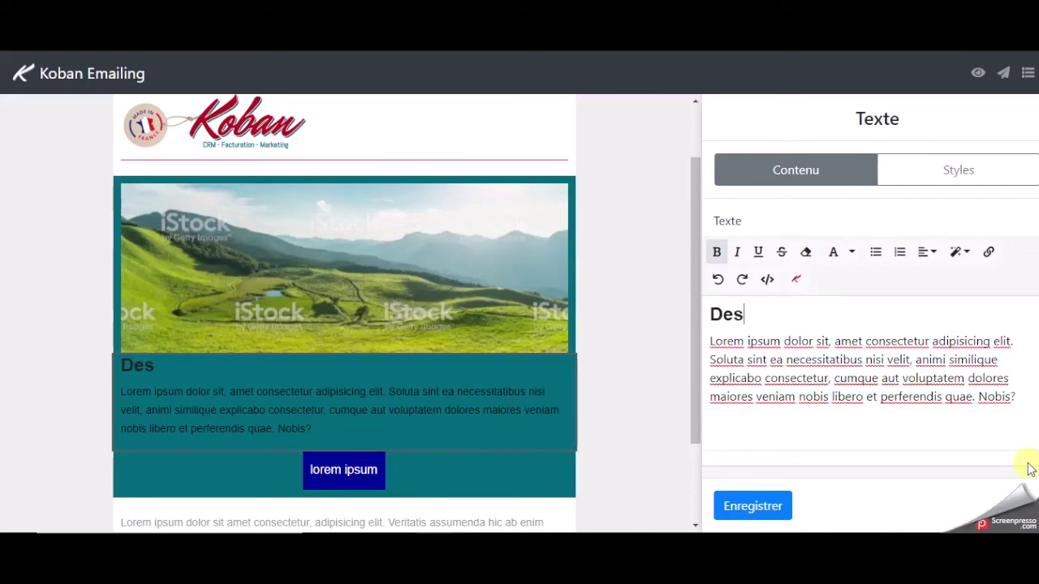
{"action": "type", "text": " nouveautés"}
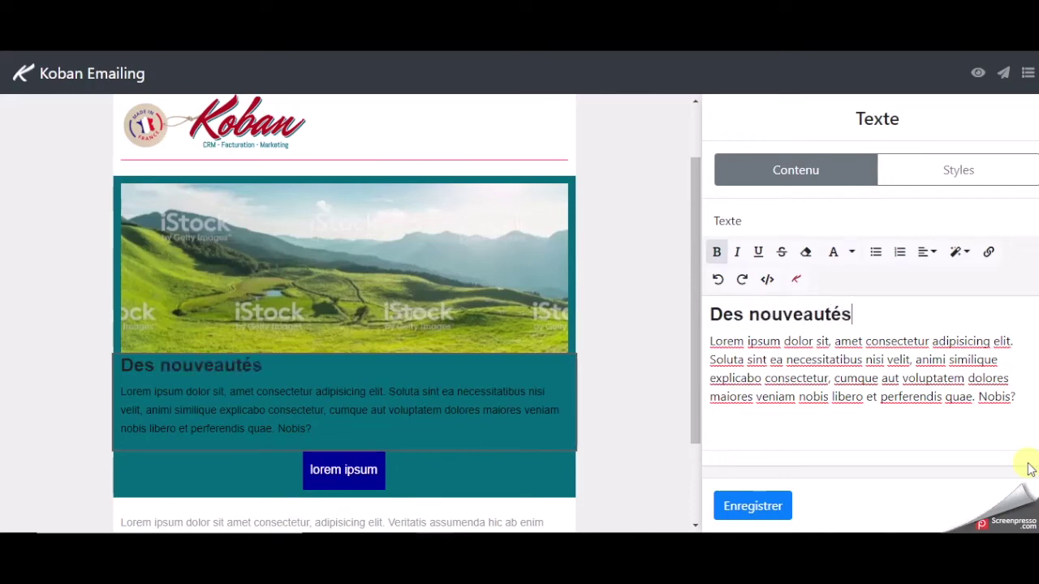
Apply the Header 1 style to the heading "Des nouveautés" and save the text block.
{"action": "left_click", "coordinate": [865, 322]}
{"action": "left_click_drag", "start_coordinate": [865, 322], "coordinate": [686, 310]}
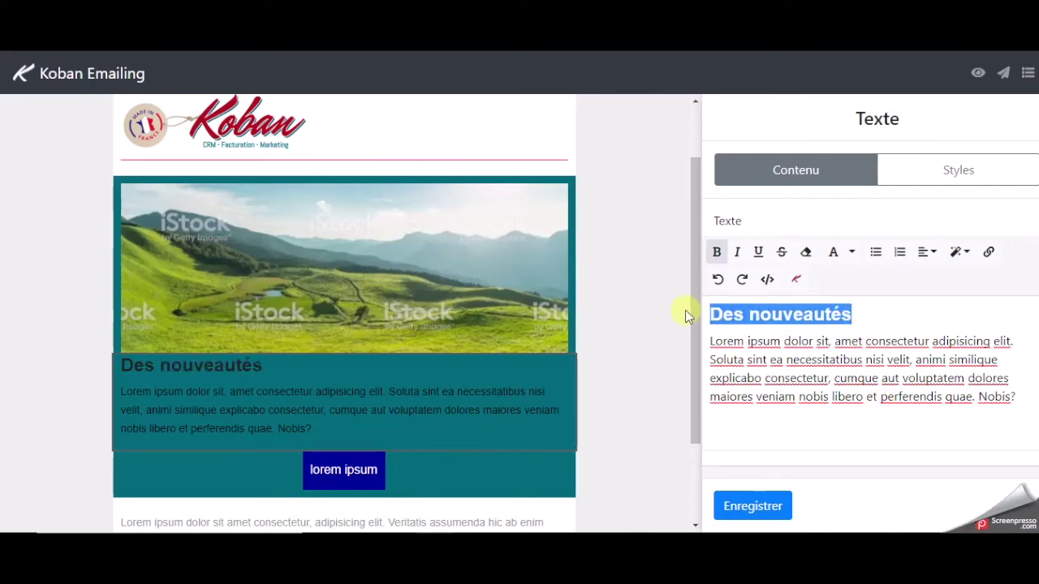
{"action": "left_click", "coordinate": [957, 253]}
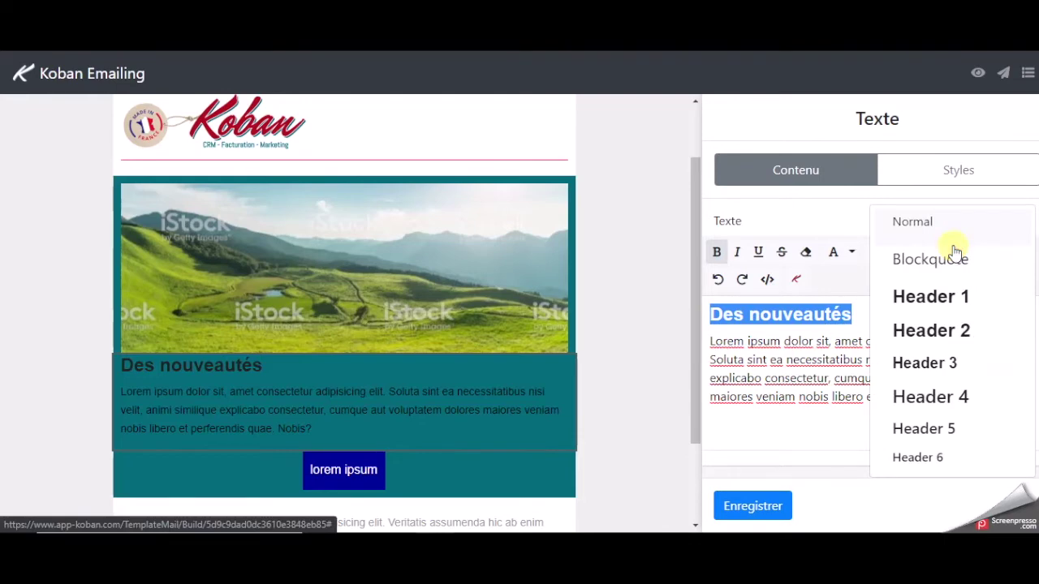
{"action": "left_click", "coordinate": [931, 297]}
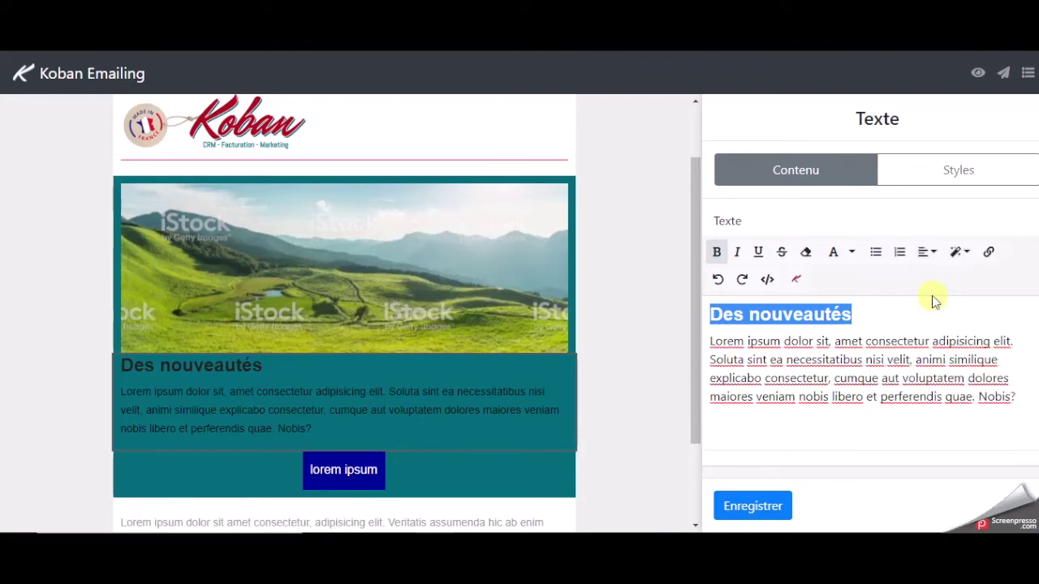
{"action": "left_click", "coordinate": [753, 505]}
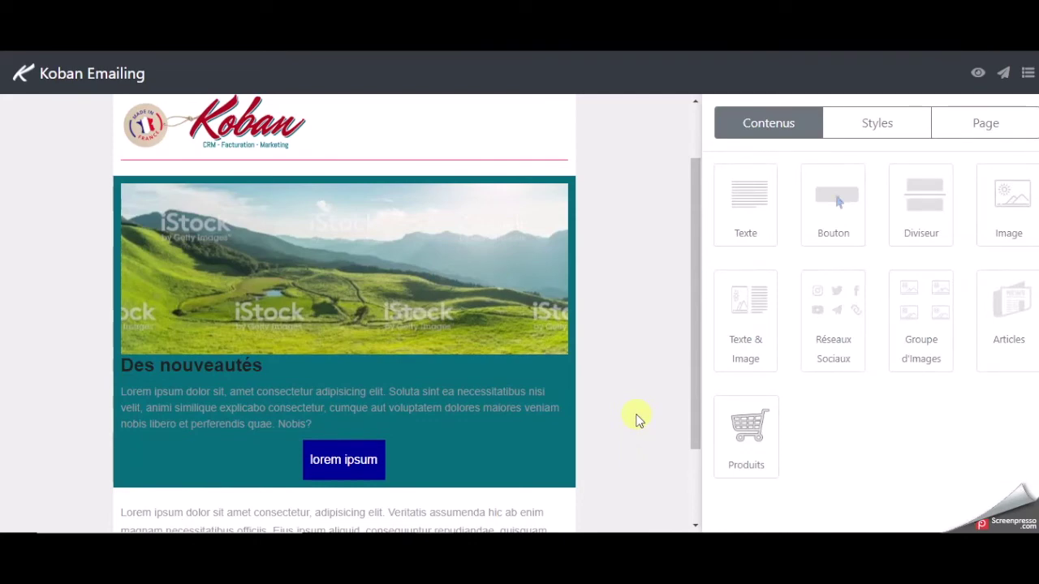
Copy the red code #B80F1E from the colour codes note and set it as the Page's Titre 1 text colour.
{"action": "left_click", "coordinate": [872, 123]}
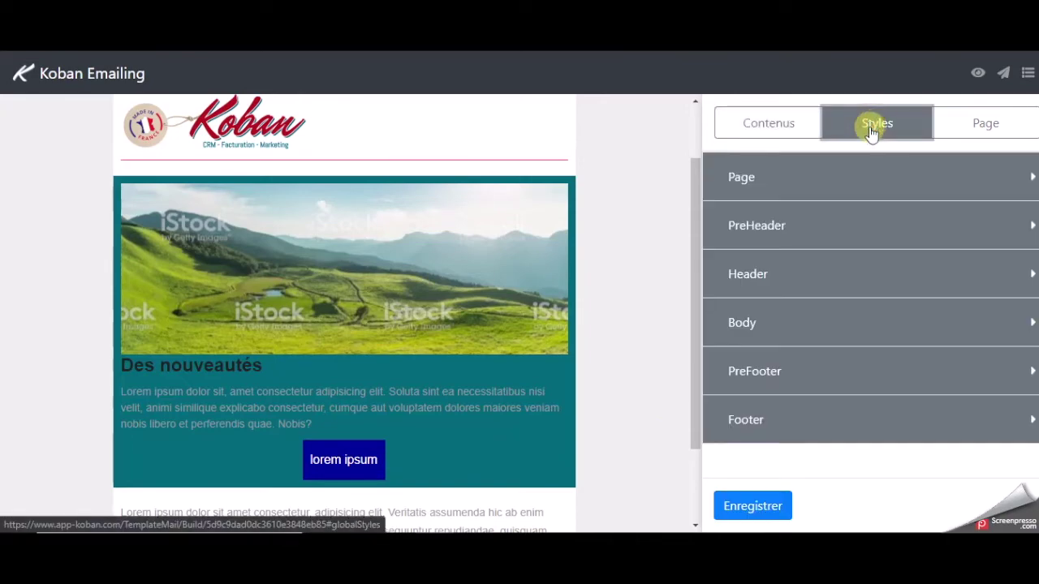
{"action": "left_click", "coordinate": [853, 180]}
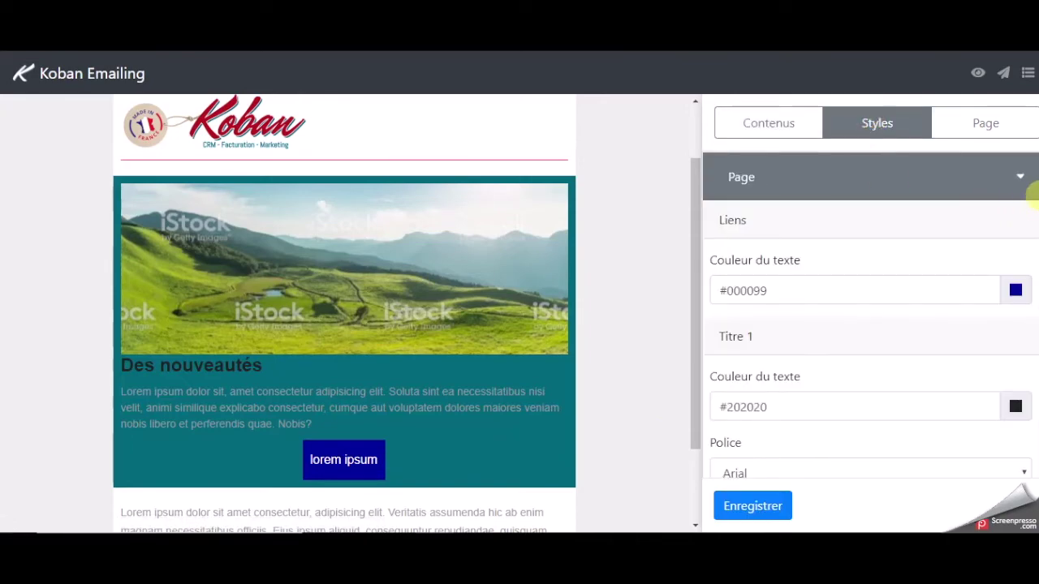
{"action": "scroll", "coordinate": [1033, 191], "scroll_direction": "down", "scroll_amount": 3}
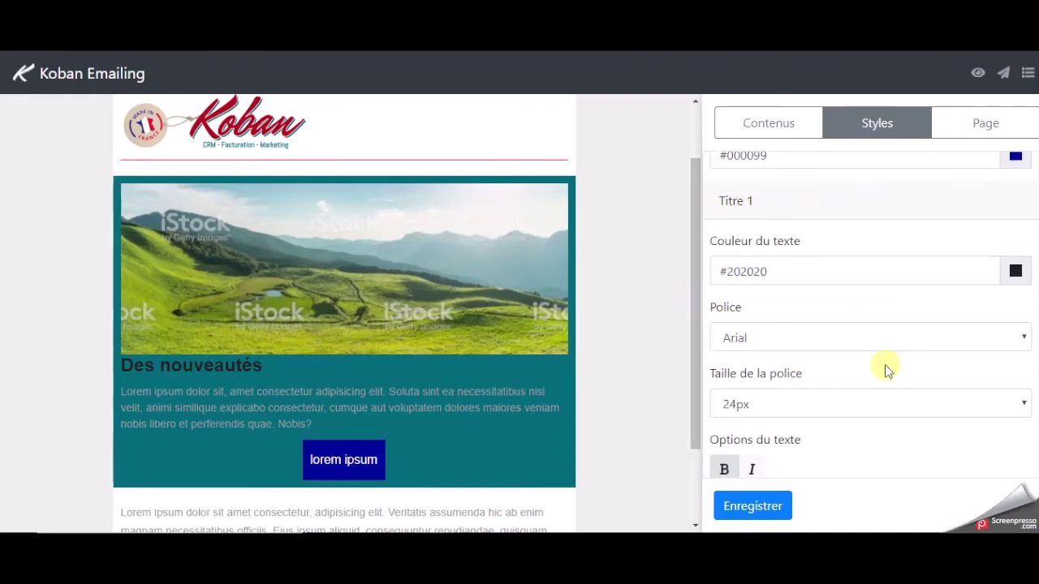
{"action": "key", "text": "alt+Tab"}
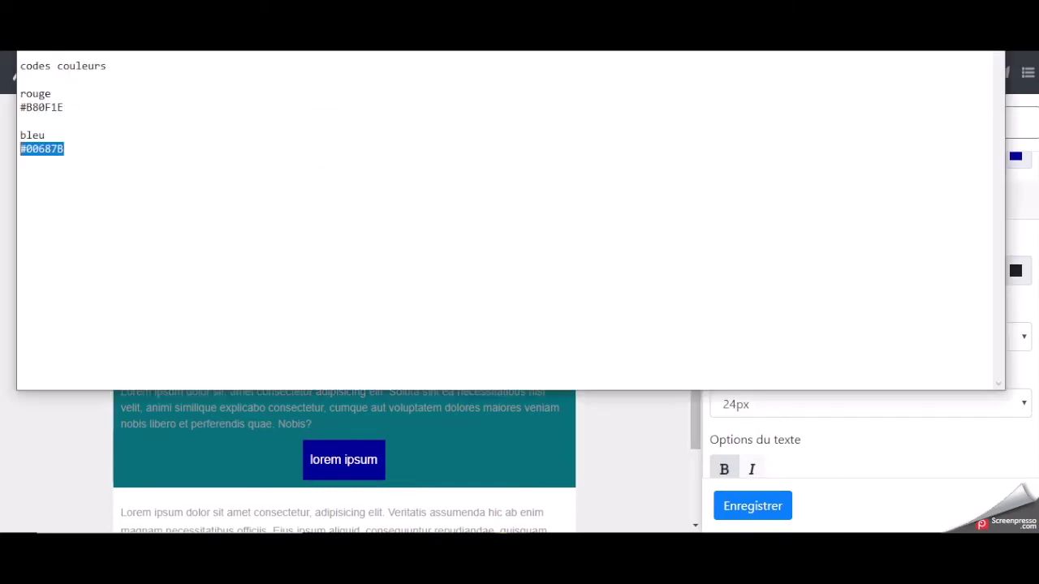
{"action": "left_click_drag", "start_coordinate": [78, 113], "coordinate": [2, 111]}
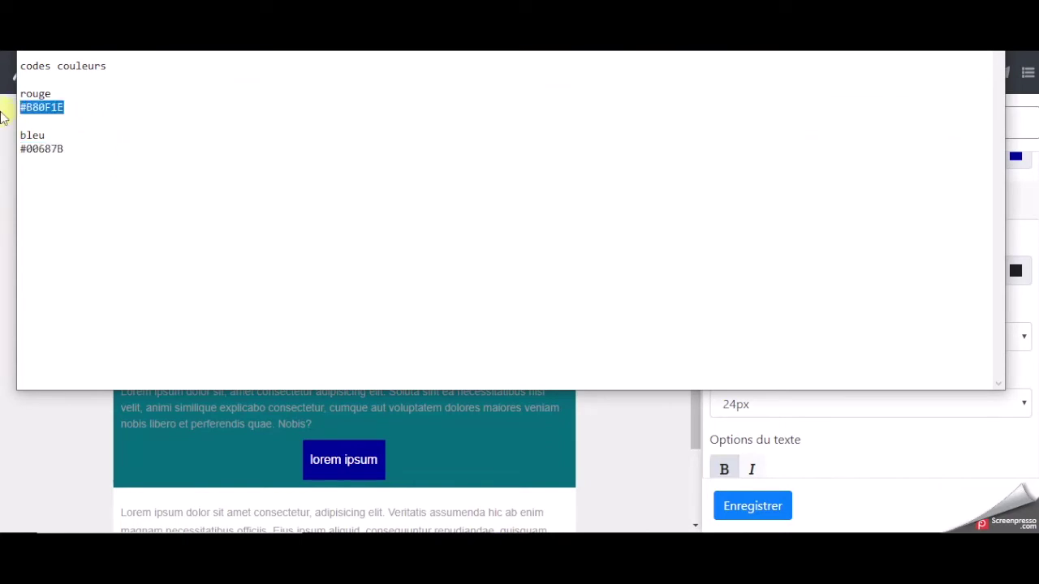
{"action": "left_click", "coordinate": [605, 436]}
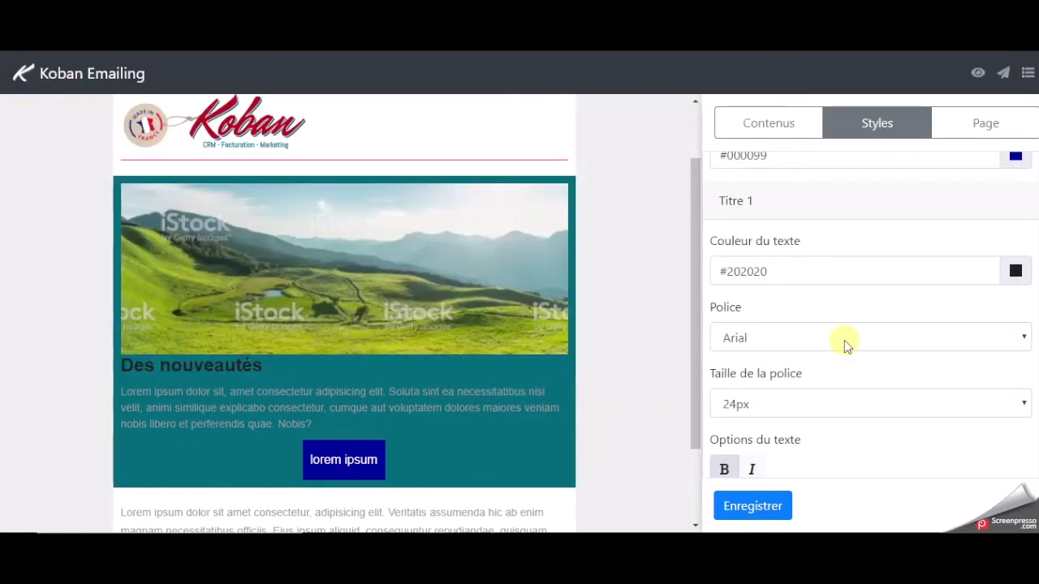
{"action": "left_click_drag", "start_coordinate": [783, 271], "coordinate": [710, 270]}
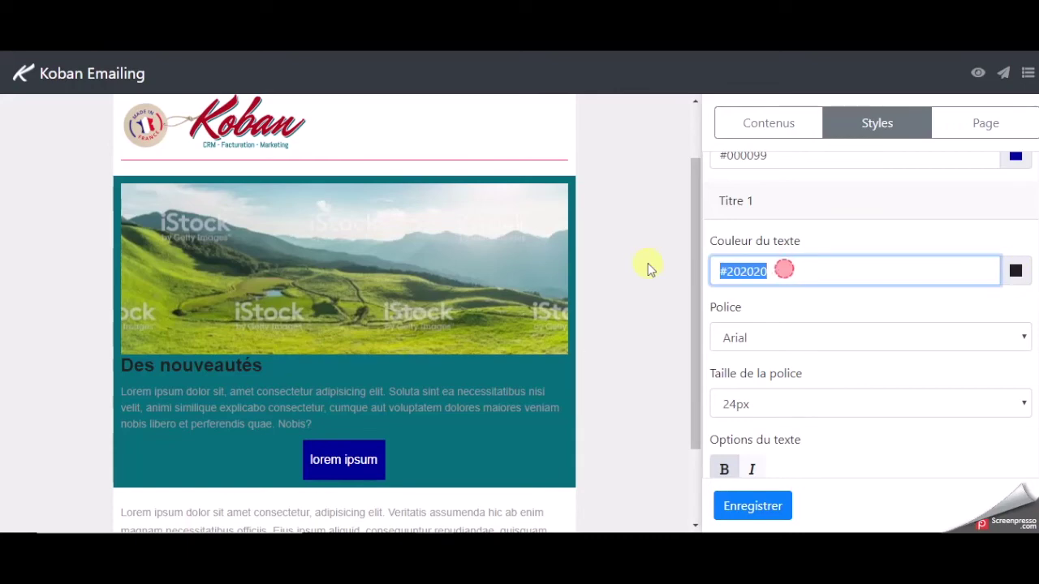
{"action": "type", "text": "#B80F1E"}
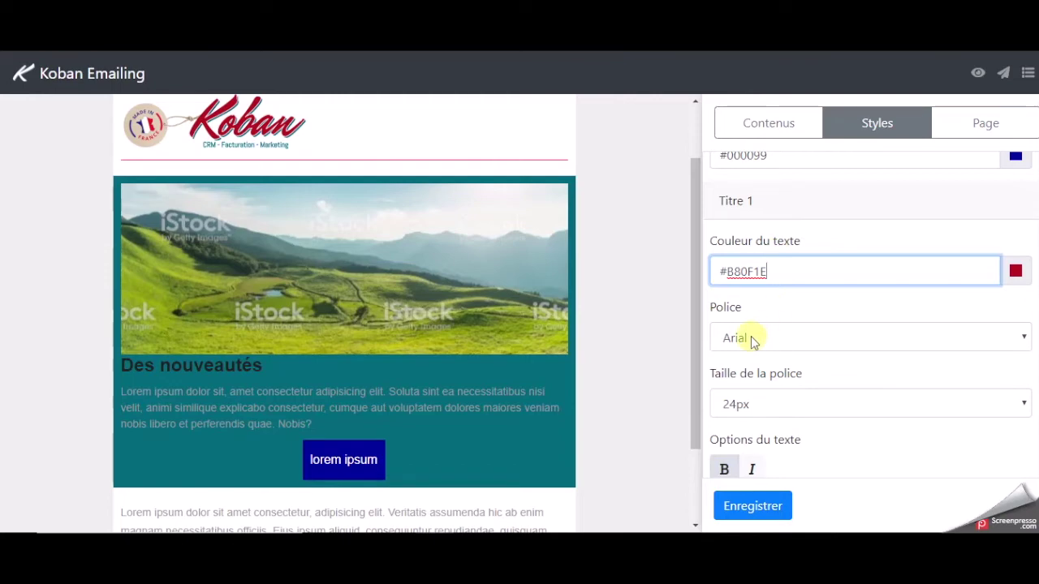
Set the Titre 1 font size to 22px and save the global styles.
{"action": "left_click", "coordinate": [745, 403]}
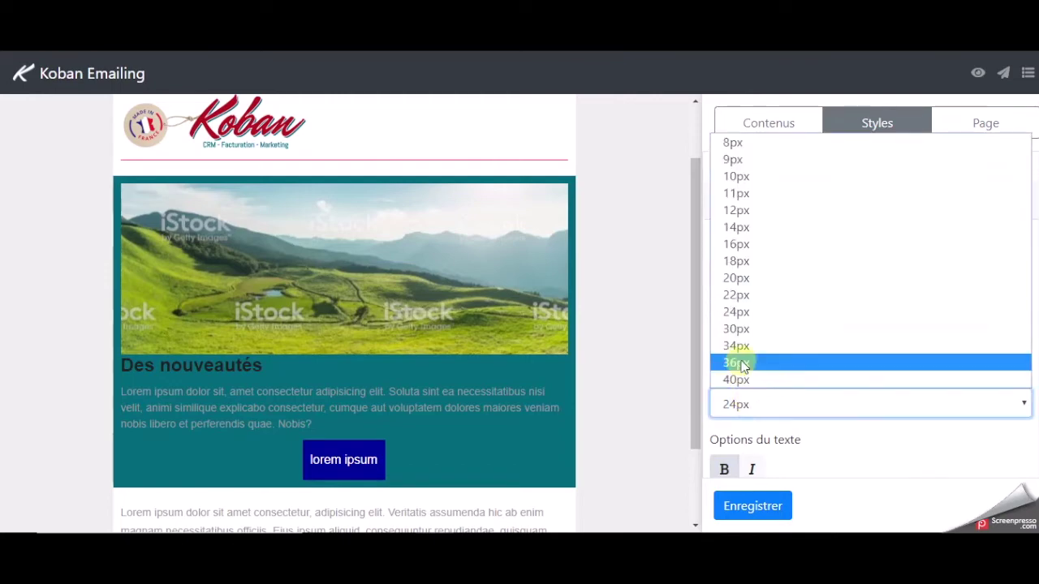
{"action": "left_click", "coordinate": [737, 294]}
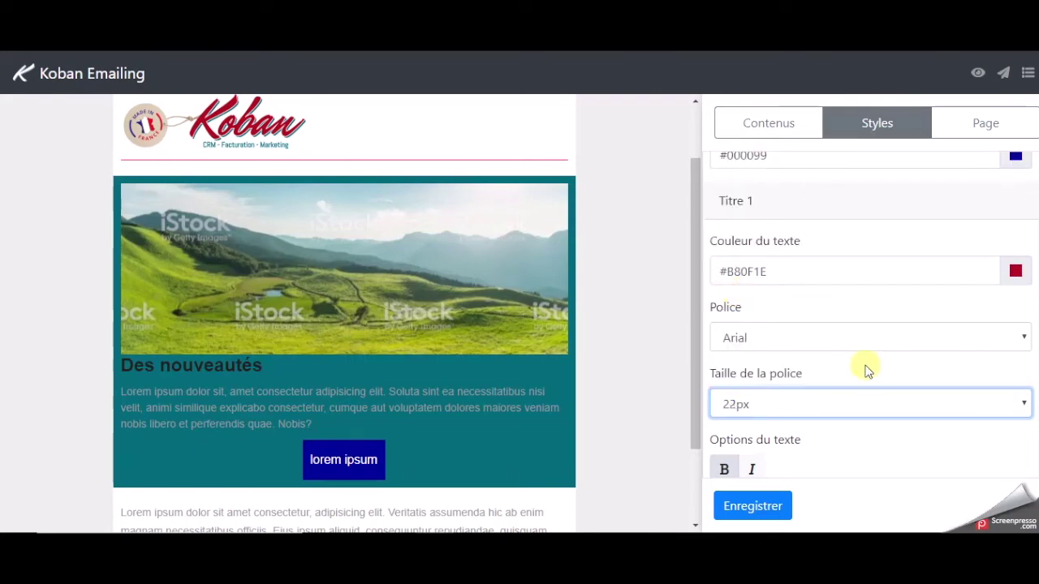
{"action": "scroll", "coordinate": [865, 366], "scroll_direction": "down", "scroll_amount": 1}
{"action": "left_click", "coordinate": [725, 395]}
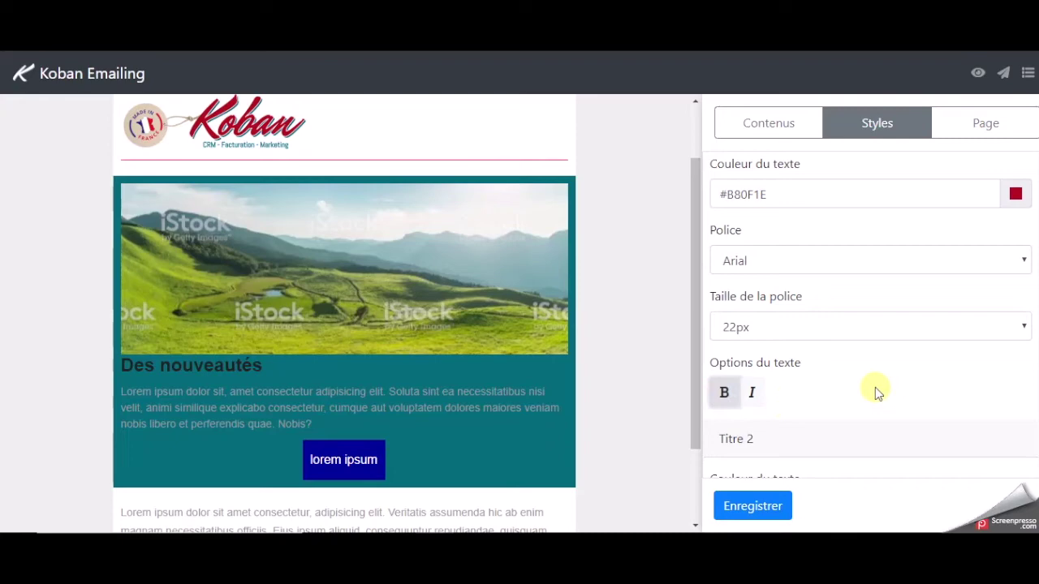
{"action": "left_click", "coordinate": [756, 508]}
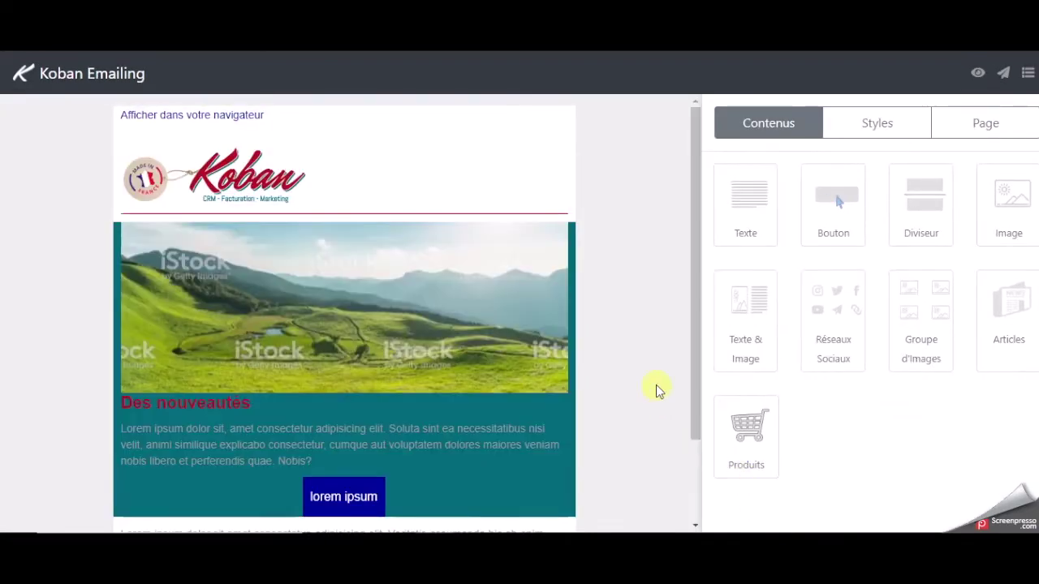
Open the Body text block for editing and view the header styles available for the heading "Des nouveautés".
{"action": "scroll", "coordinate": [657, 388], "scroll_direction": "down", "scroll_amount": 2}
{"action": "left_click", "coordinate": [441, 355]}
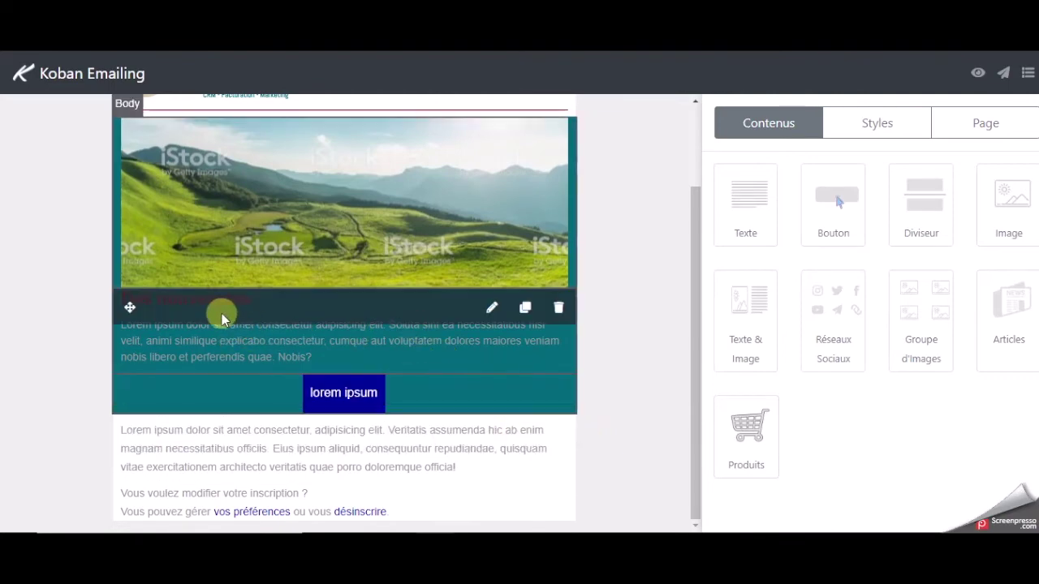
{"action": "left_click", "coordinate": [491, 308]}
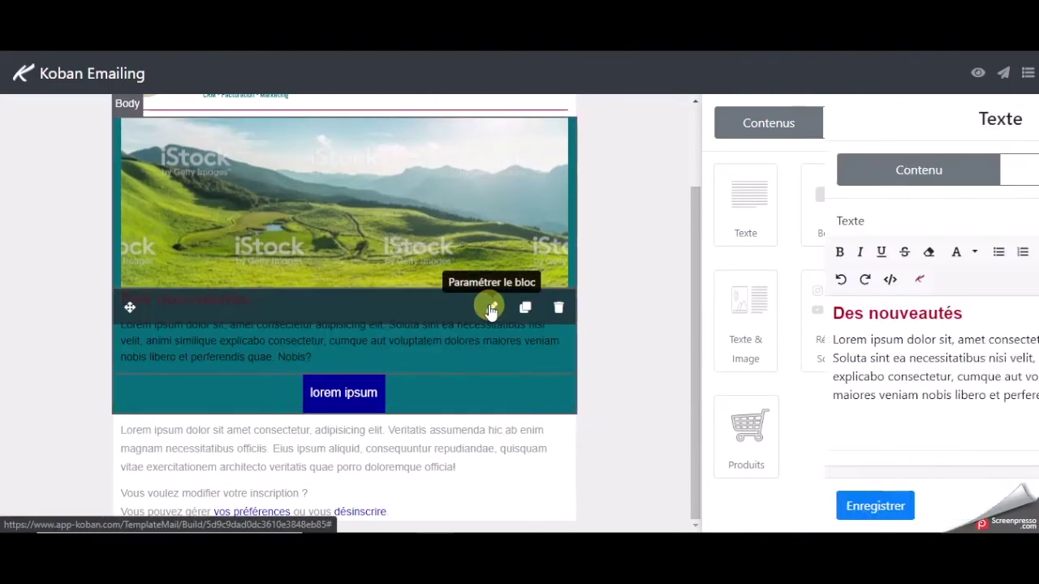
{"action": "left_click_drag", "start_coordinate": [893, 313], "coordinate": [685, 306]}
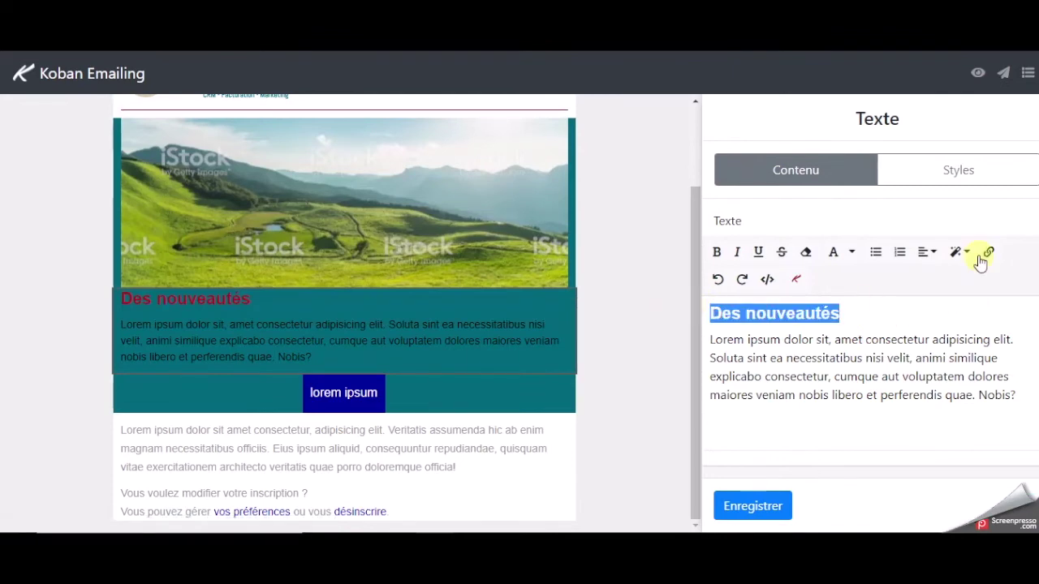
{"action": "left_click", "coordinate": [961, 253]}
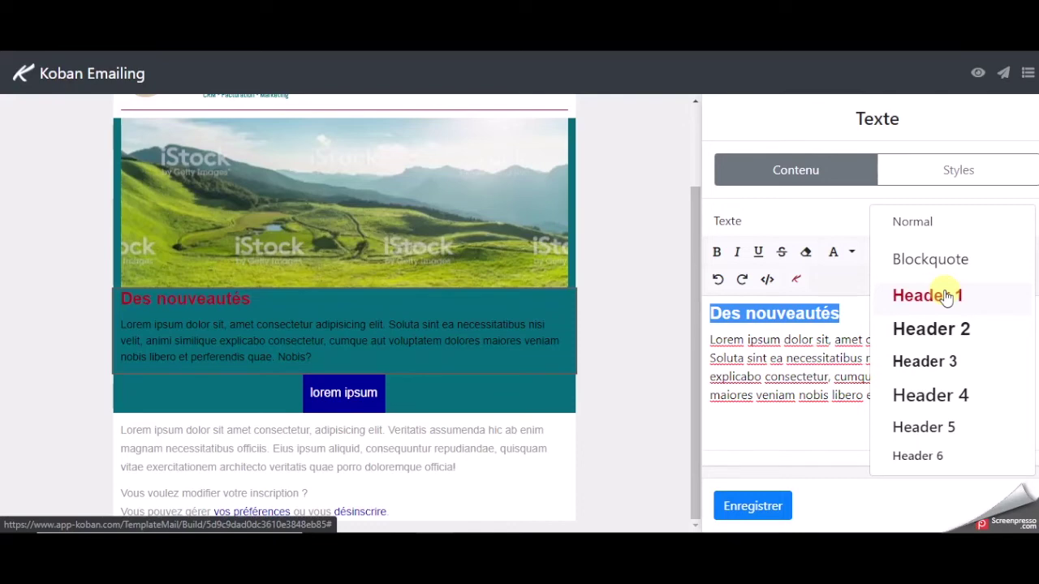
{"action": "left_click", "coordinate": [853, 311]}
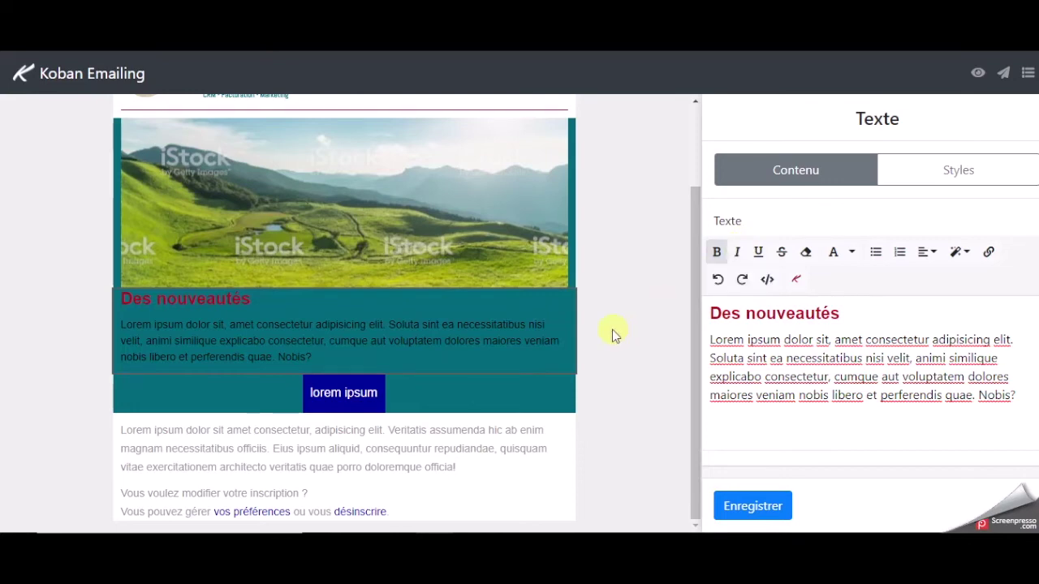
Set the Body text block's text colour to white, #ffffff, and save the block.
{"action": "left_click", "coordinate": [528, 339]}
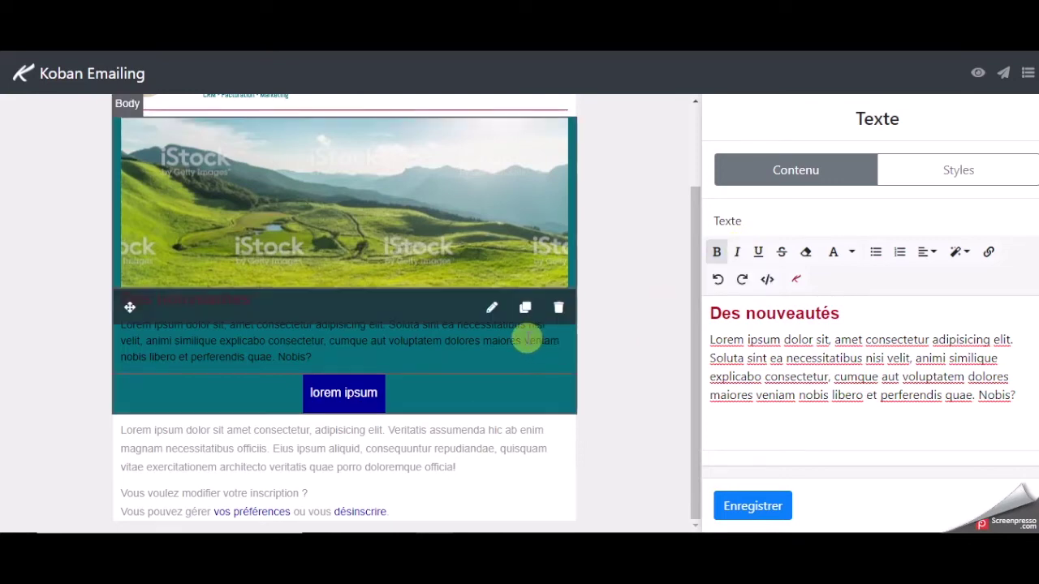
{"action": "left_click", "coordinate": [949, 171]}
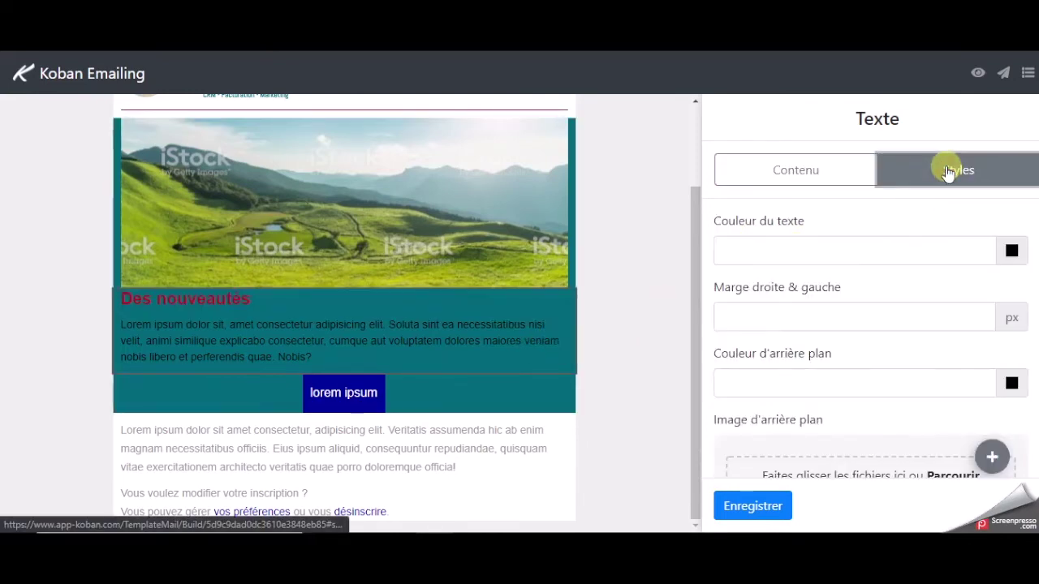
{"action": "left_click", "coordinate": [844, 250]}
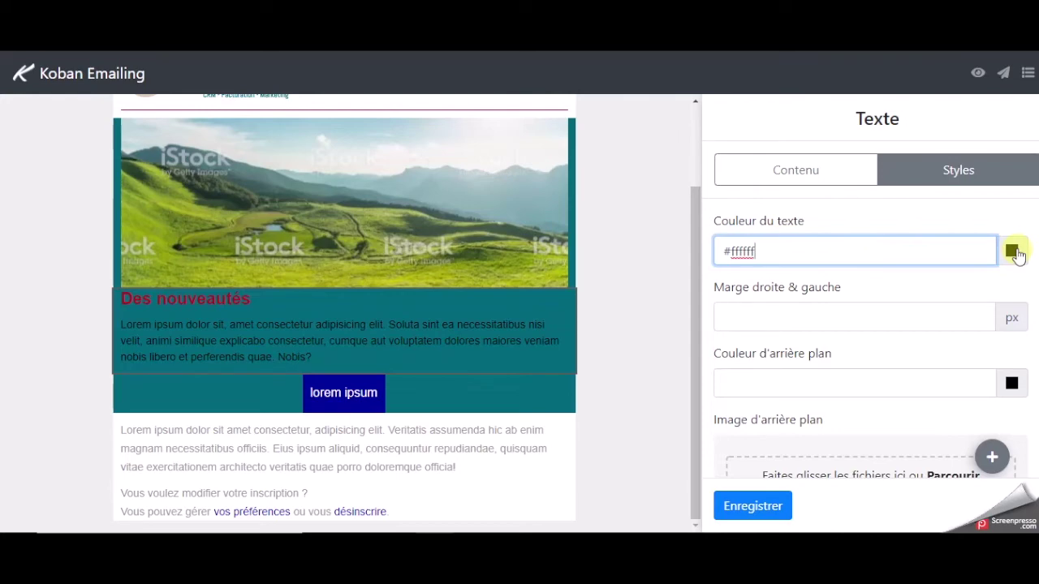
{"action": "left_click", "coordinate": [752, 507]}
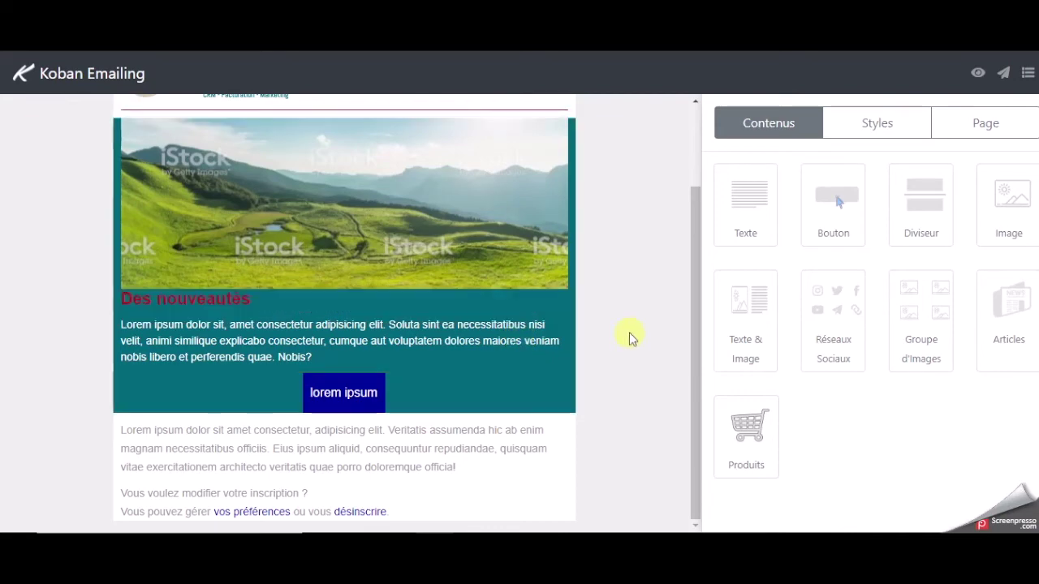
Centre the heading "Des nouveautés" and its lorem ipsum paragraph in the Body text block.
{"action": "mouse_move", "coordinate": [539, 341]}
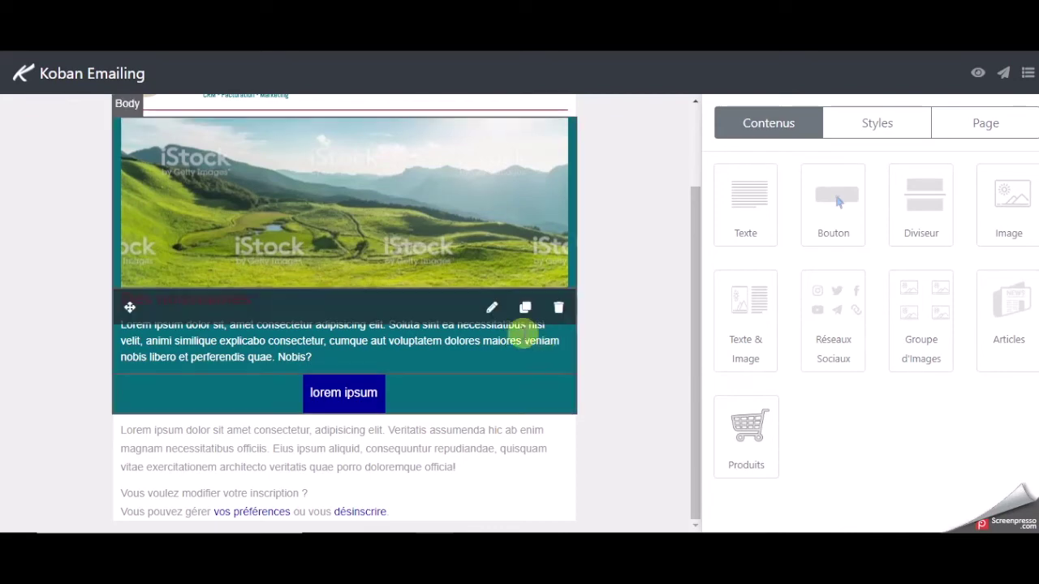
{"action": "left_click", "coordinate": [493, 311]}
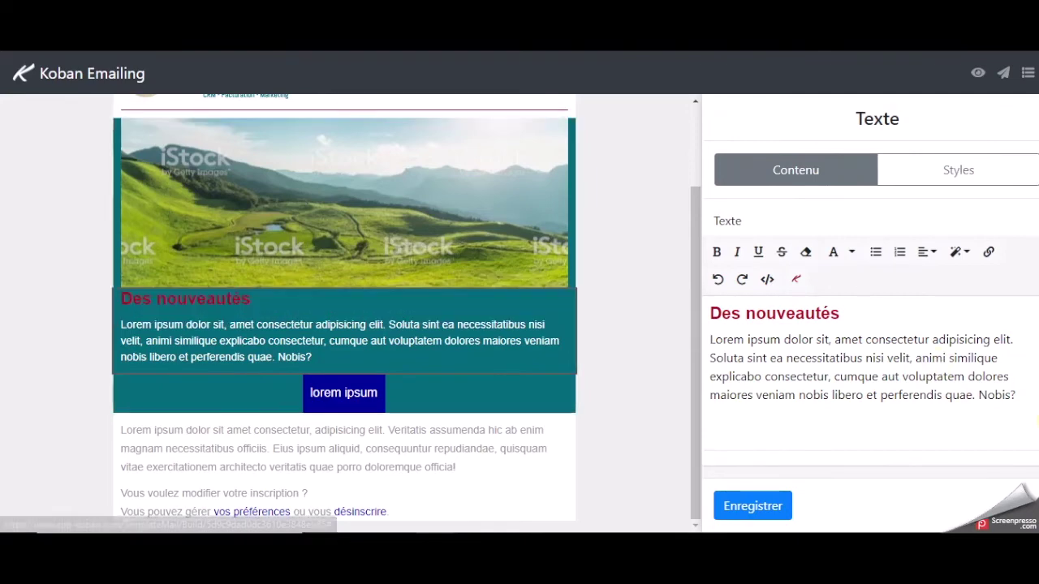
{"action": "left_click_drag", "start_coordinate": [1019, 396], "coordinate": [697, 317]}
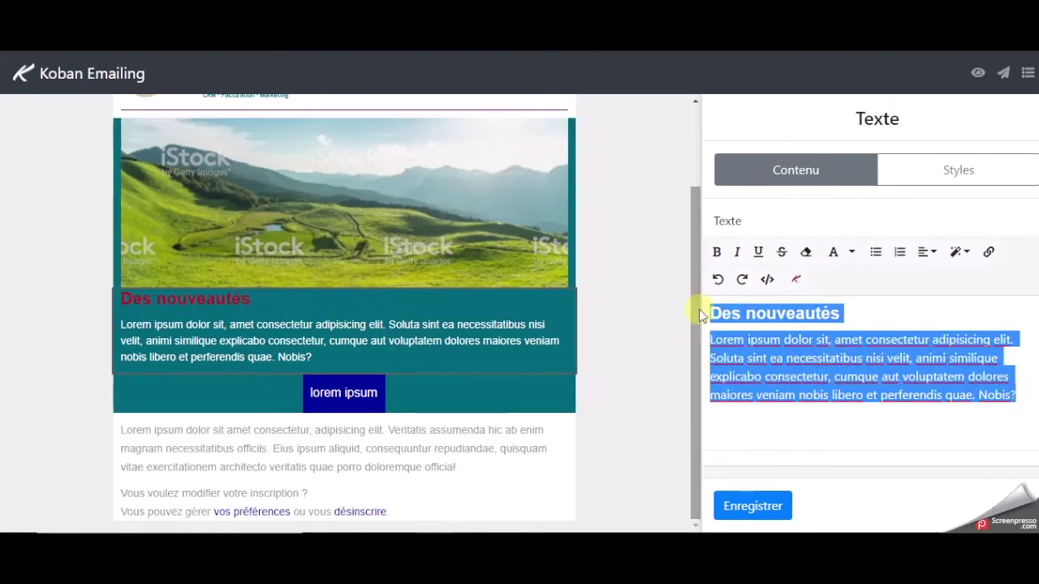
{"action": "left_click", "coordinate": [927, 253]}
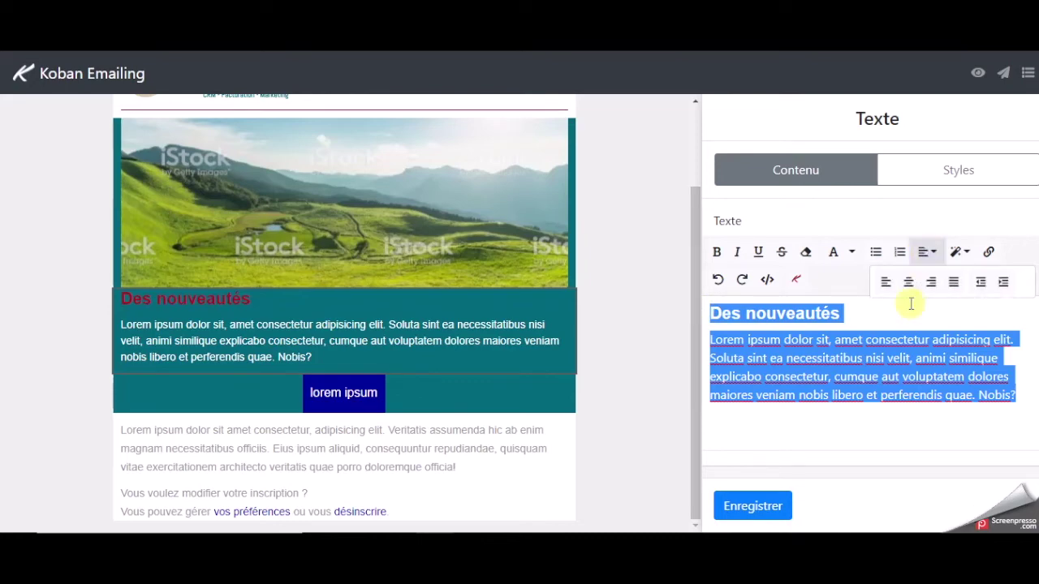
{"action": "left_click", "coordinate": [909, 282]}
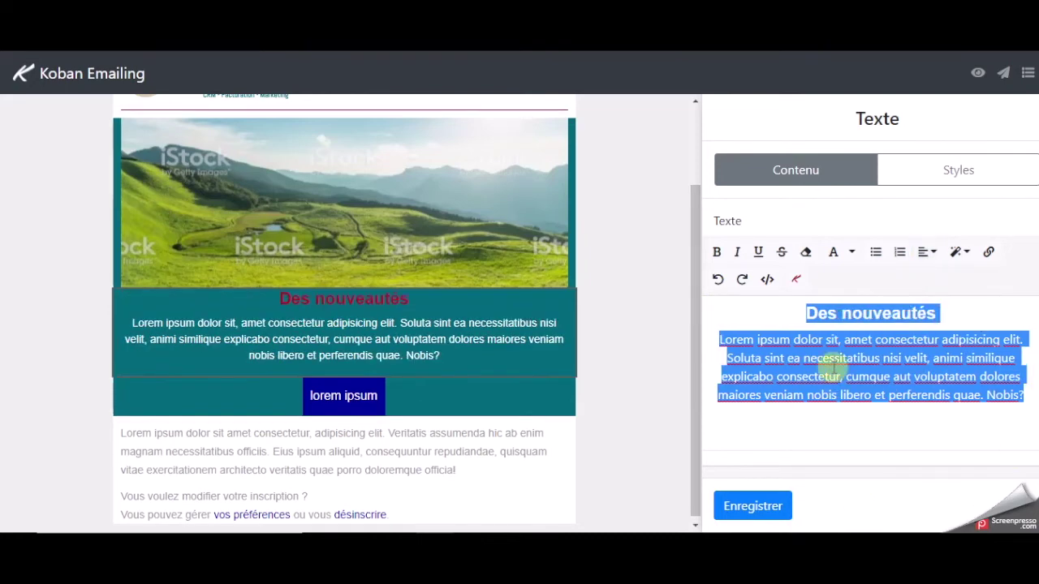
Insert a blank line above the heading "Des nouveautés" and save the text block.
{"action": "left_click", "coordinate": [806, 313]}
{"action": "key", "text": "Return"}
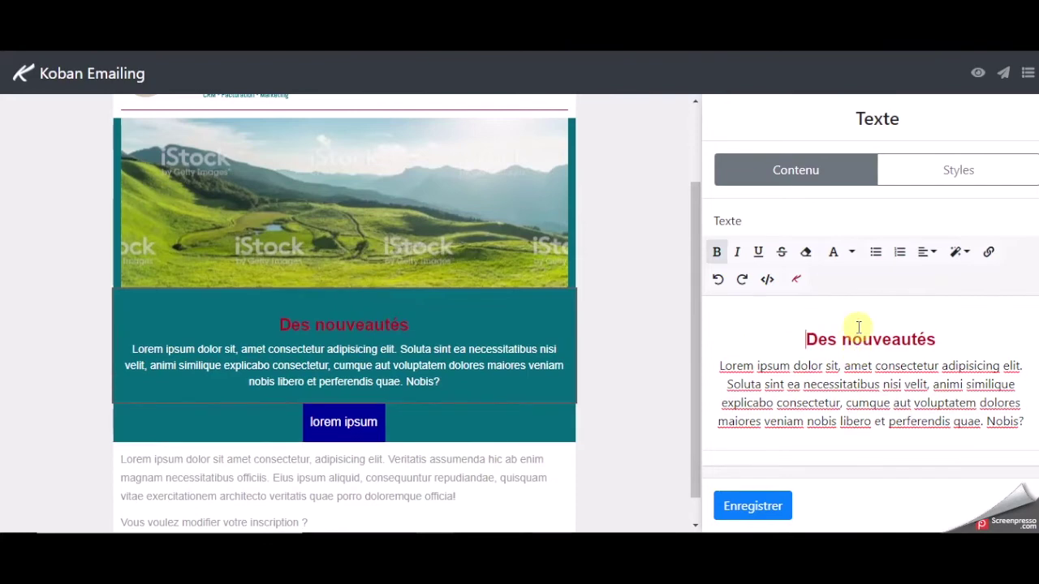
{"action": "left_click", "coordinate": [758, 507]}
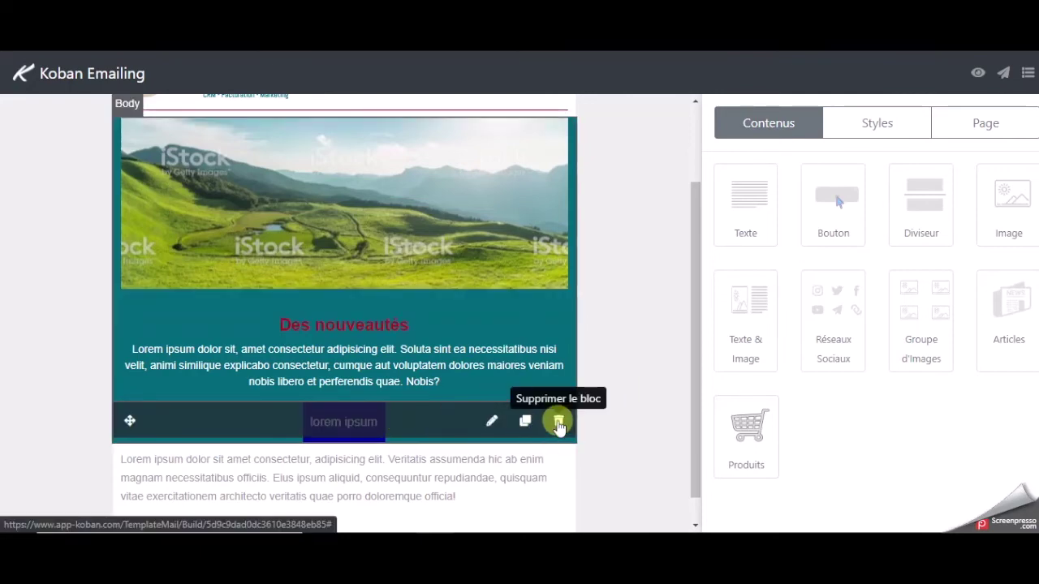
Replace the existing "lorem ipsum" button block in the Body with a new button block beneath the text.
{"action": "left_click", "coordinate": [558, 422]}
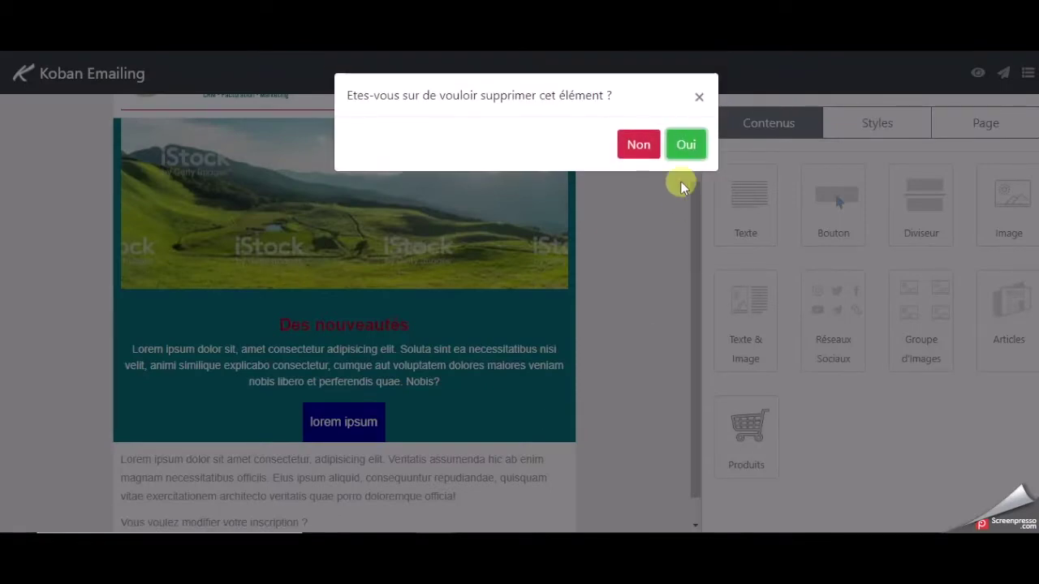
{"action": "left_click", "coordinate": [686, 144]}
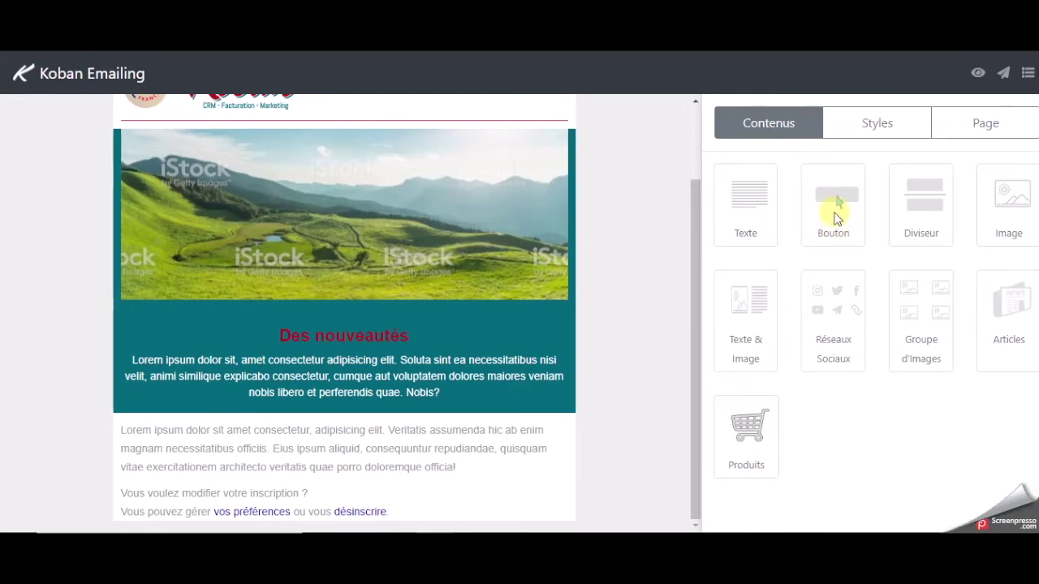
{"action": "left_click_drag", "start_coordinate": [836, 212], "coordinate": [476, 432]}
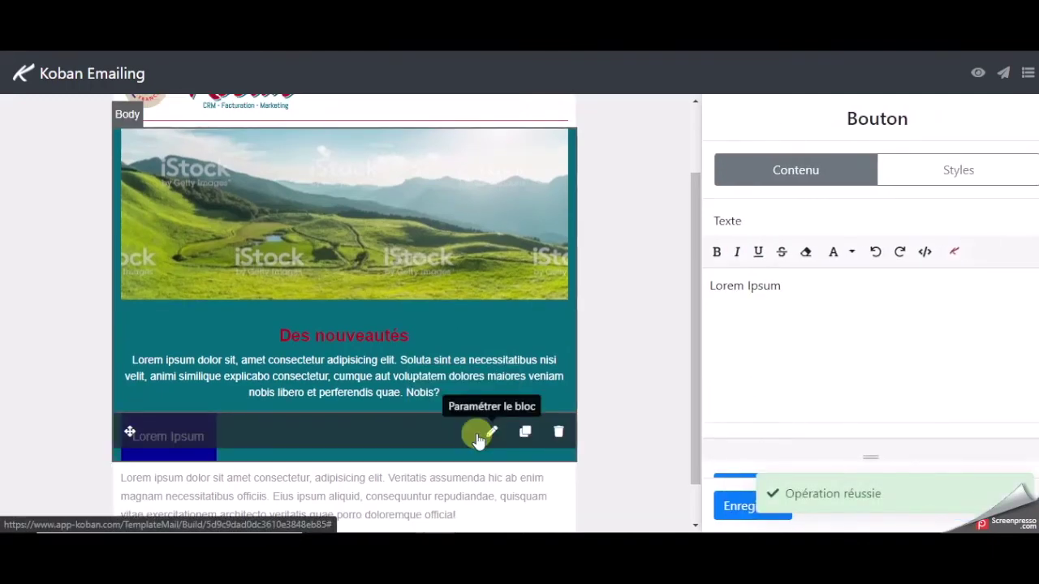
Replace the new button's placeholder text with "Découvrez !".
{"action": "left_click_drag", "start_coordinate": [828, 290], "coordinate": [673, 301]}
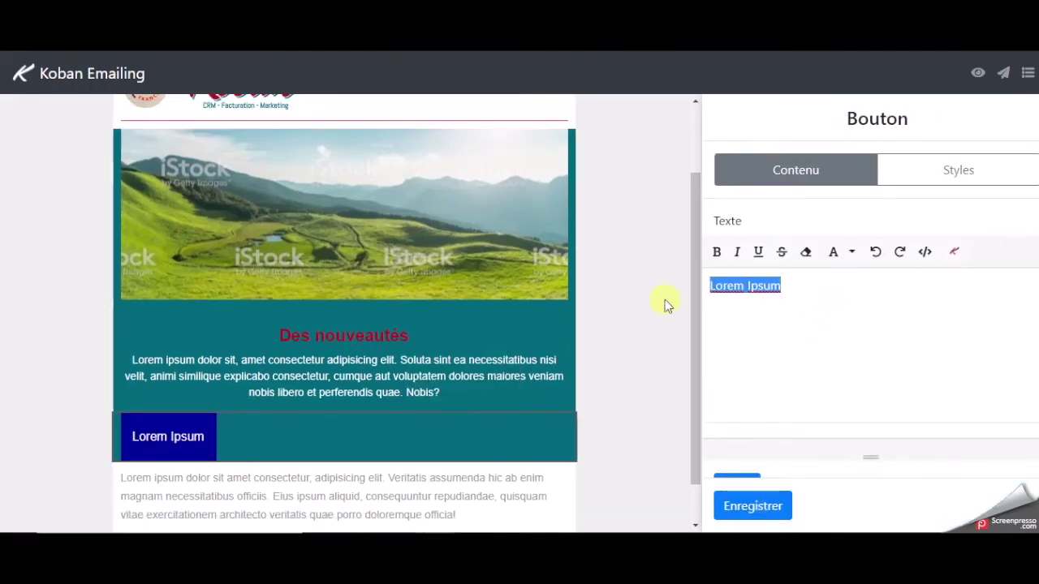
{"action": "type", "text": "Découv"}
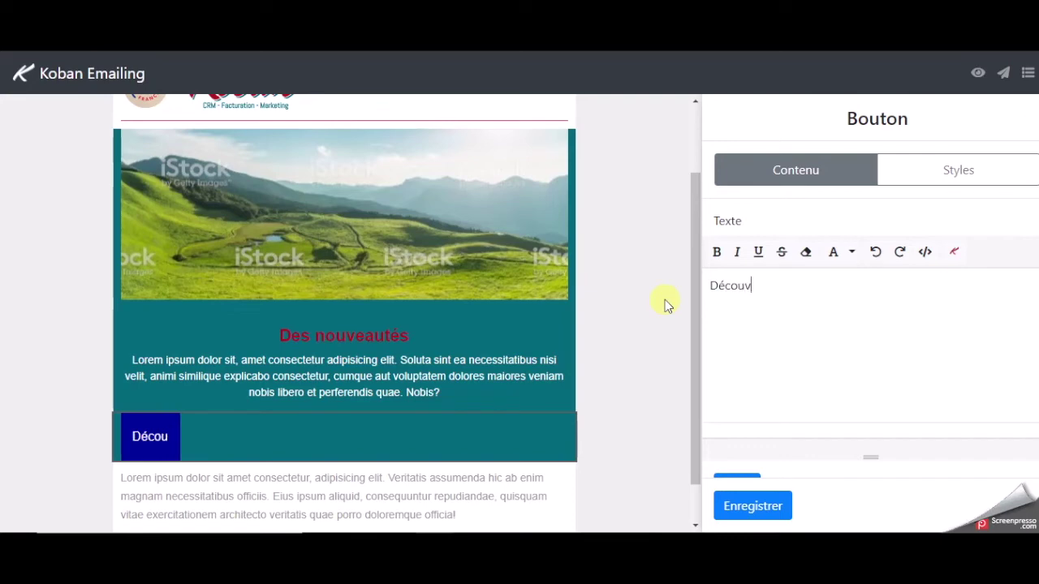
{"action": "type", "text": "rez !"}
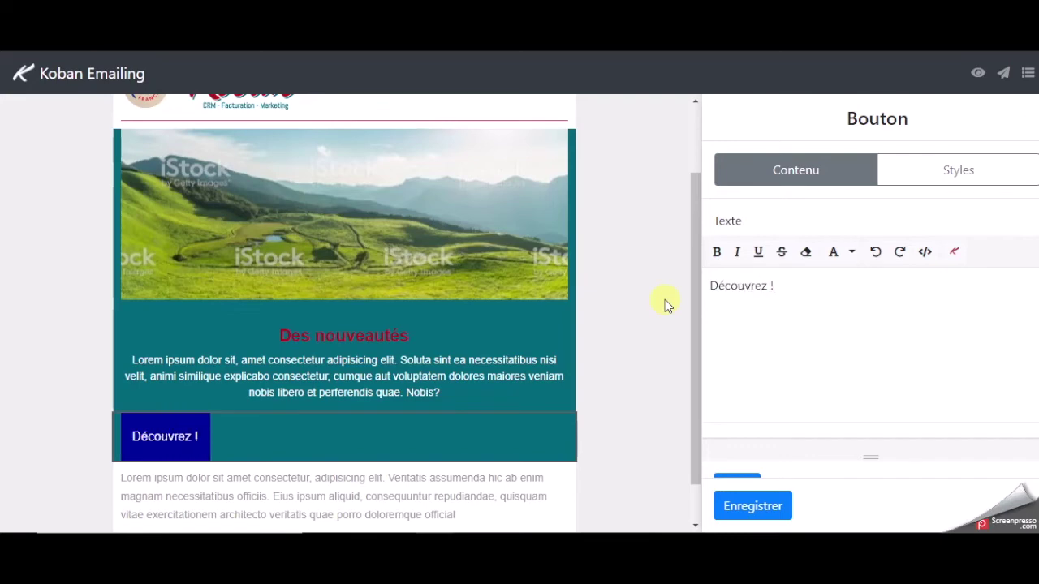
{"action": "left_click_drag", "start_coordinate": [1038, 235], "coordinate": [1038, 351]}
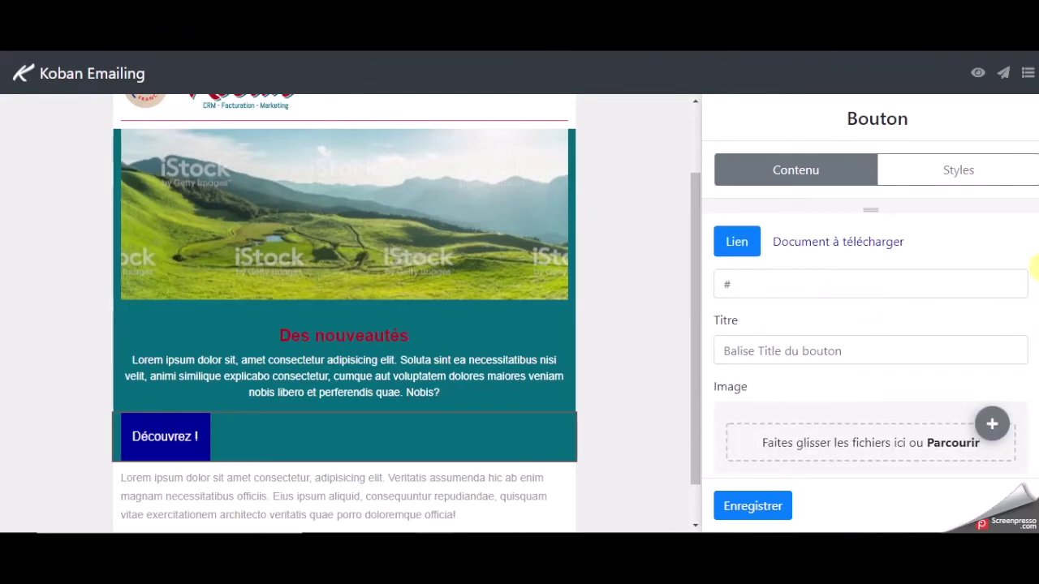
{"action": "scroll", "coordinate": [1036, 279], "scroll_direction": "up", "scroll_amount": 2}
{"action": "scroll", "coordinate": [1037, 279], "scroll_direction": "down", "scroll_amount": 2}
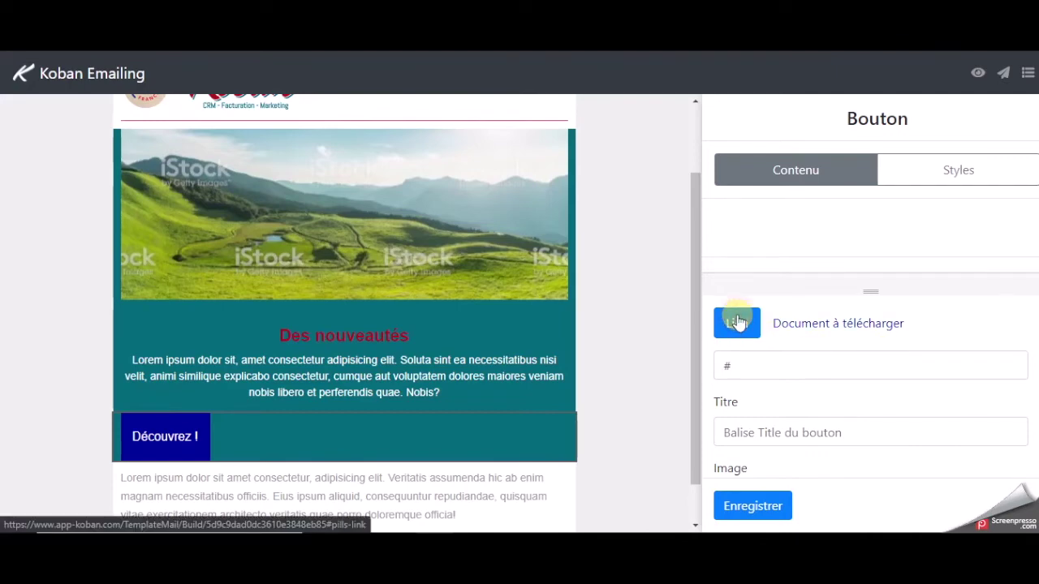
{"action": "left_click_drag", "start_coordinate": [759, 366], "coordinate": [713, 370]}
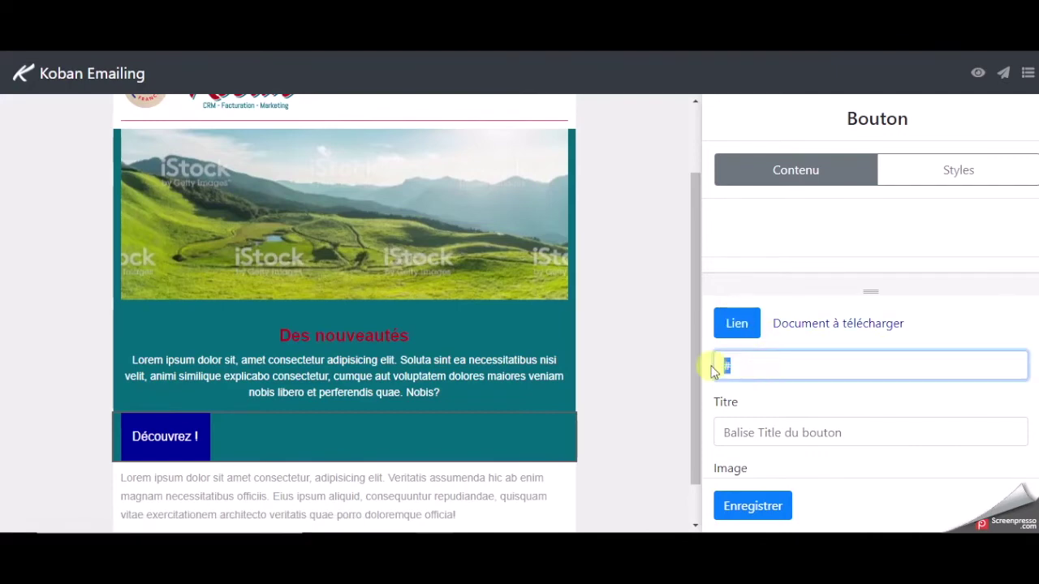
{"action": "type", "text": "https://www"}
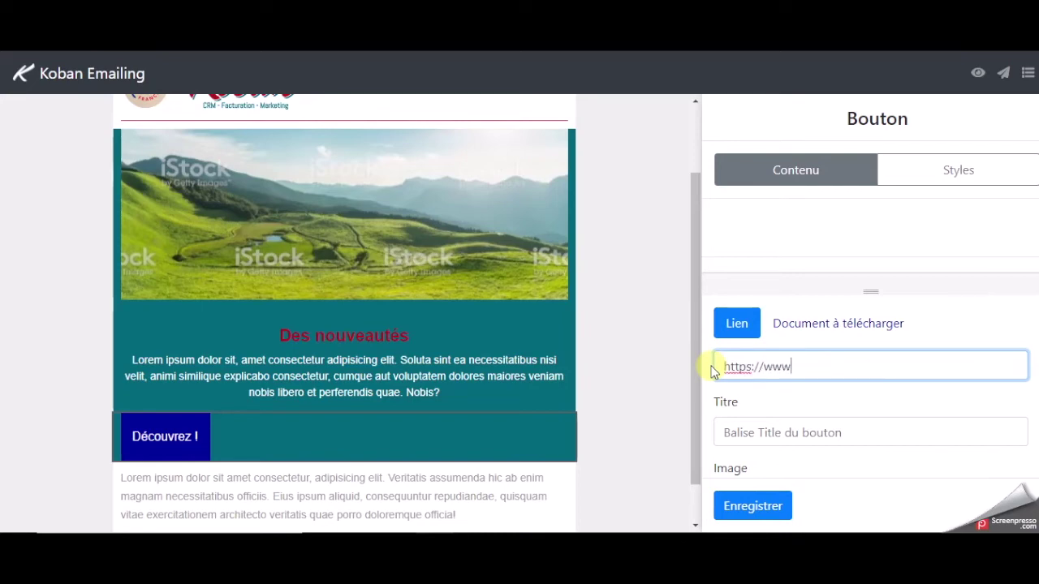
{"action": "type", "text": ".koban.cloud"}
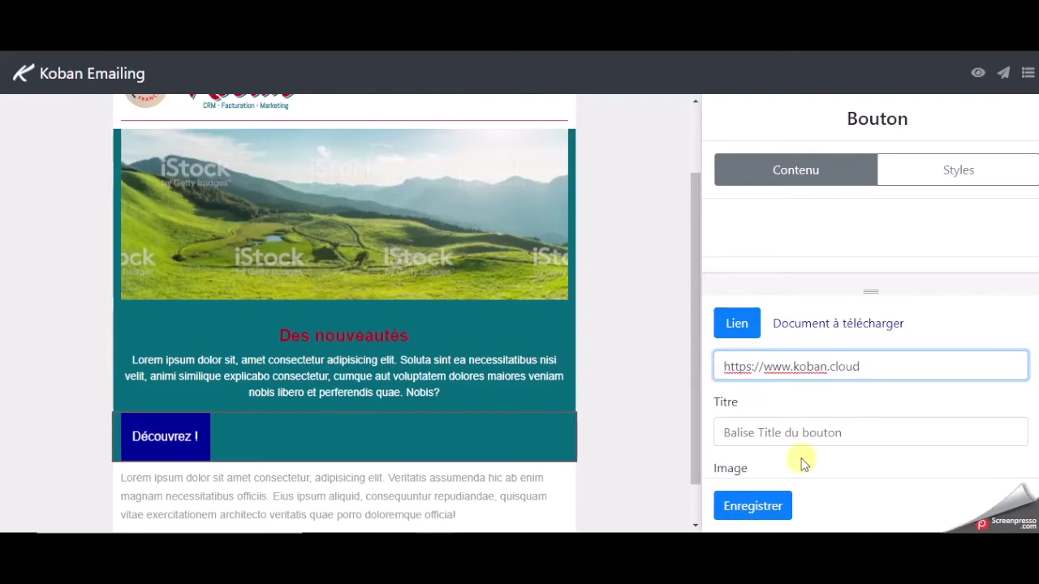
Set the button's title tag to "Découvrez".
{"action": "left_click", "coordinate": [778, 435]}
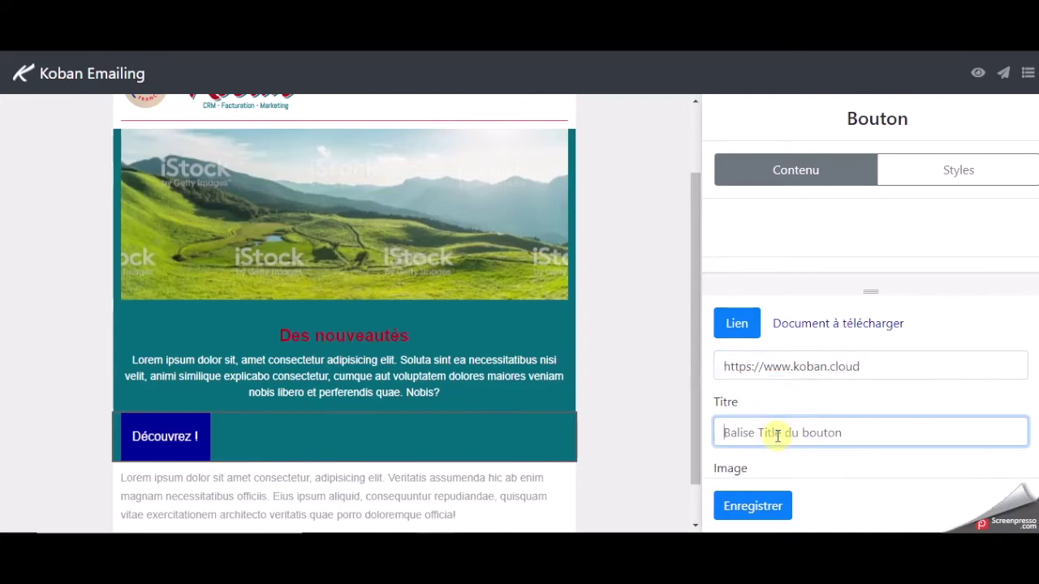
{"action": "type", "text": "Découv"}
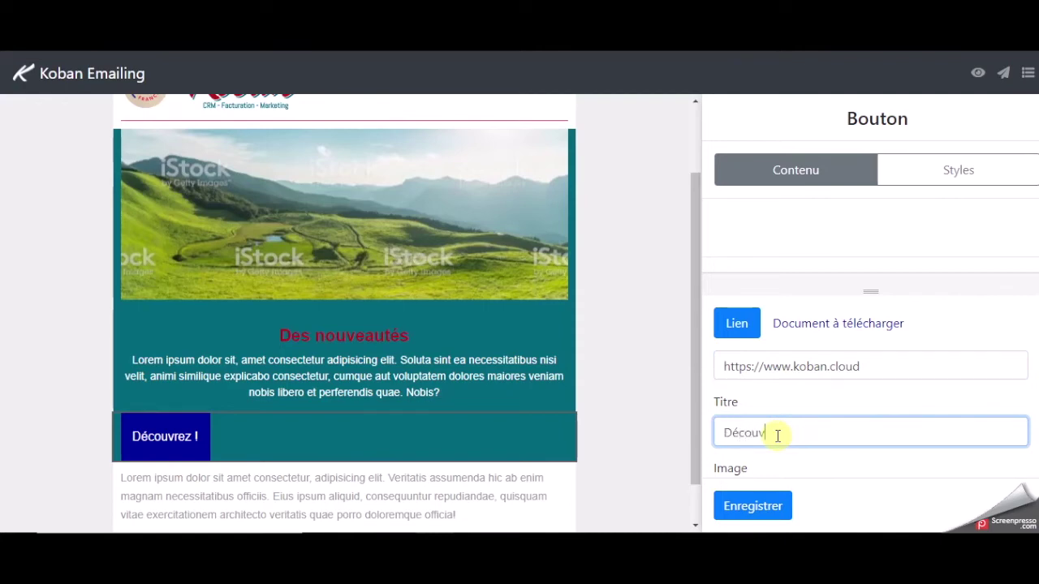
{"action": "type", "text": "rez !"}
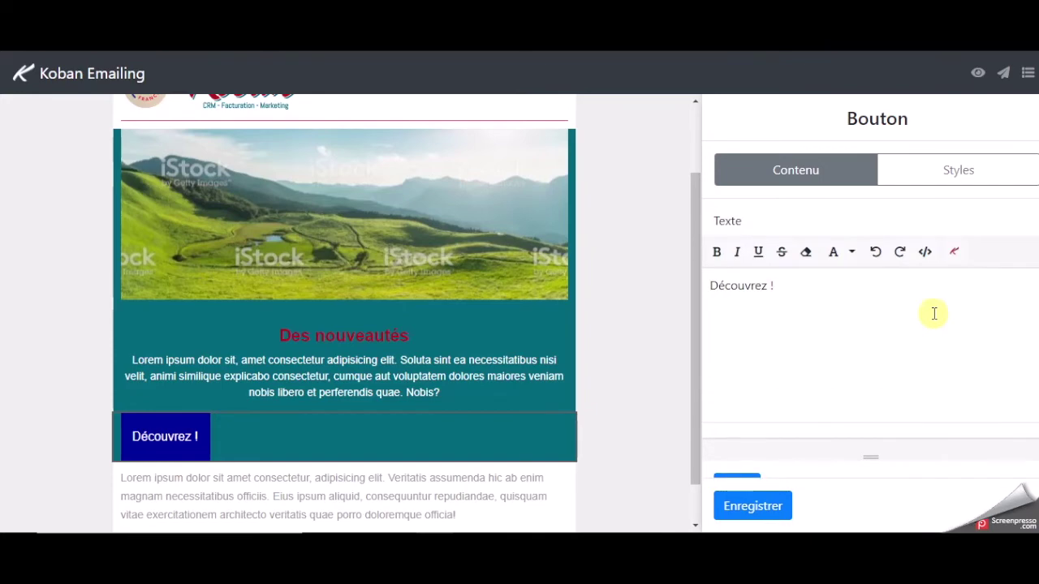
View the downloadable document option for the button, return to its web link, and review the button text.
{"action": "scroll", "coordinate": [928, 309], "scroll_direction": "down", "scroll_amount": 2}
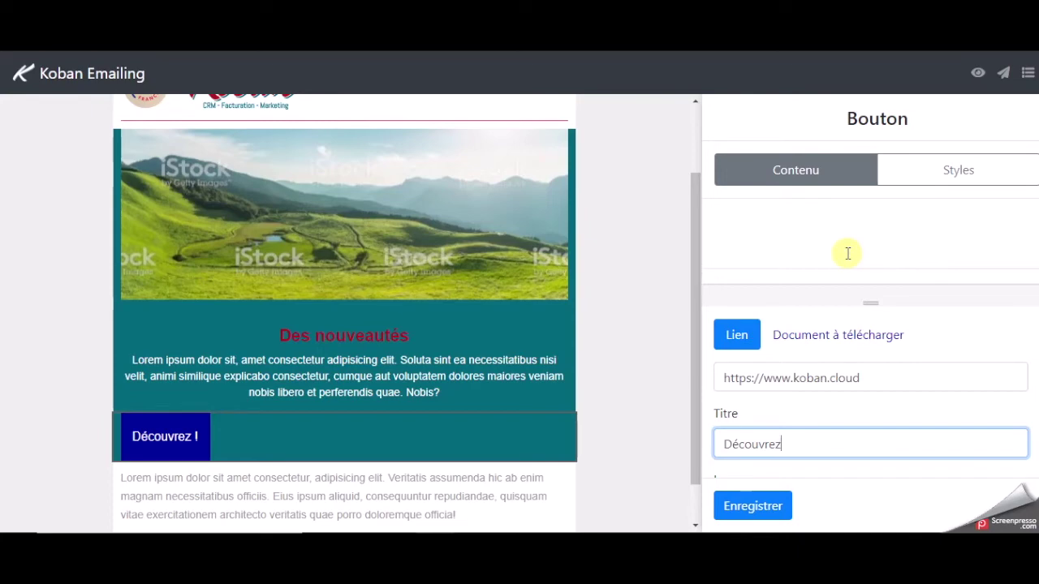
{"action": "left_click", "coordinate": [825, 336]}
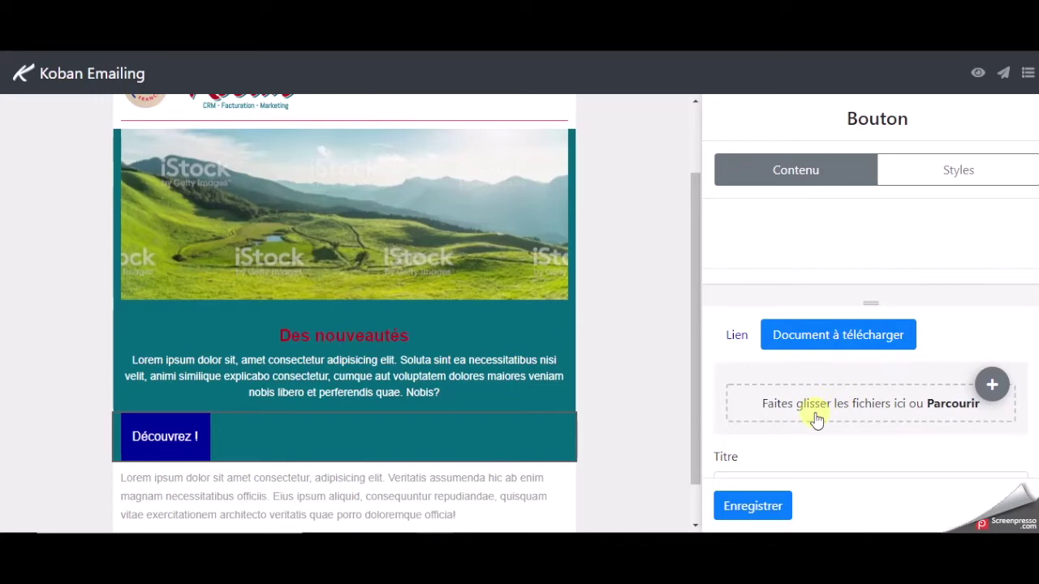
{"action": "left_click", "coordinate": [736, 335]}
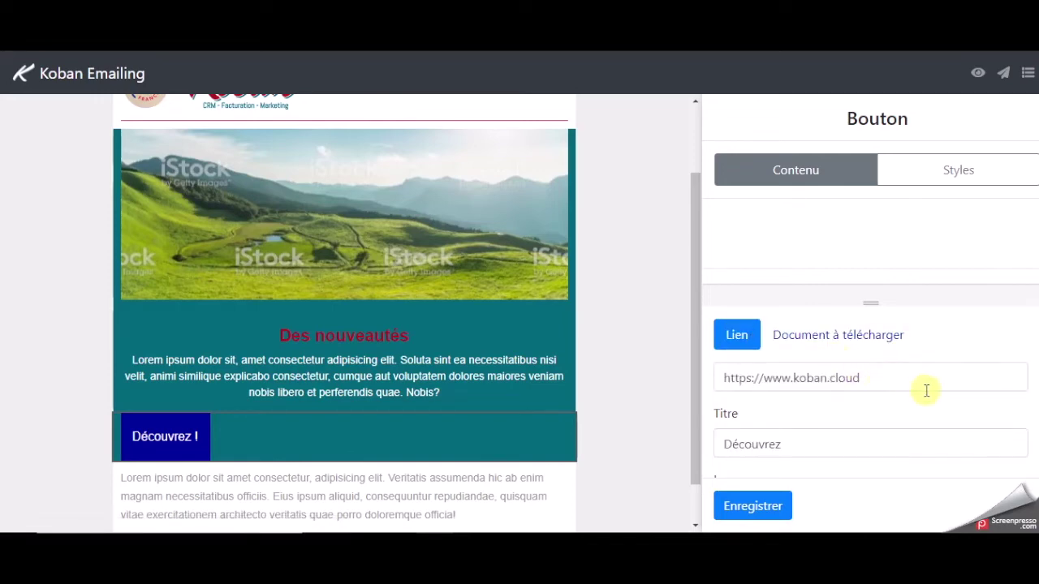
{"action": "left_click_drag", "start_coordinate": [802, 289], "coordinate": [710, 286]}
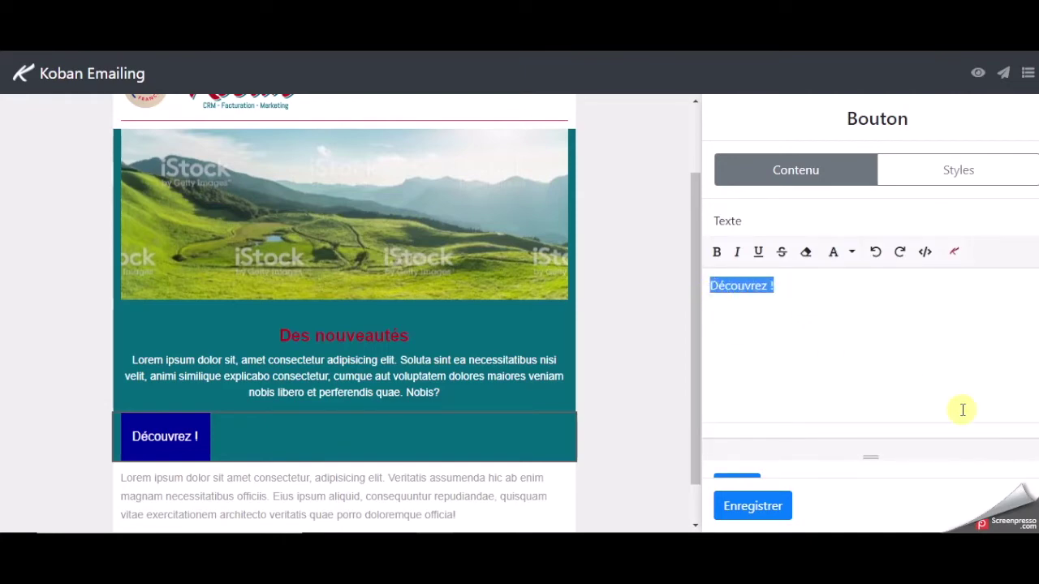
Centre the "Découvrez !" button and set its button colour to the red #B80F1E from the colour codes note.
{"action": "left_click", "coordinate": [950, 172]}
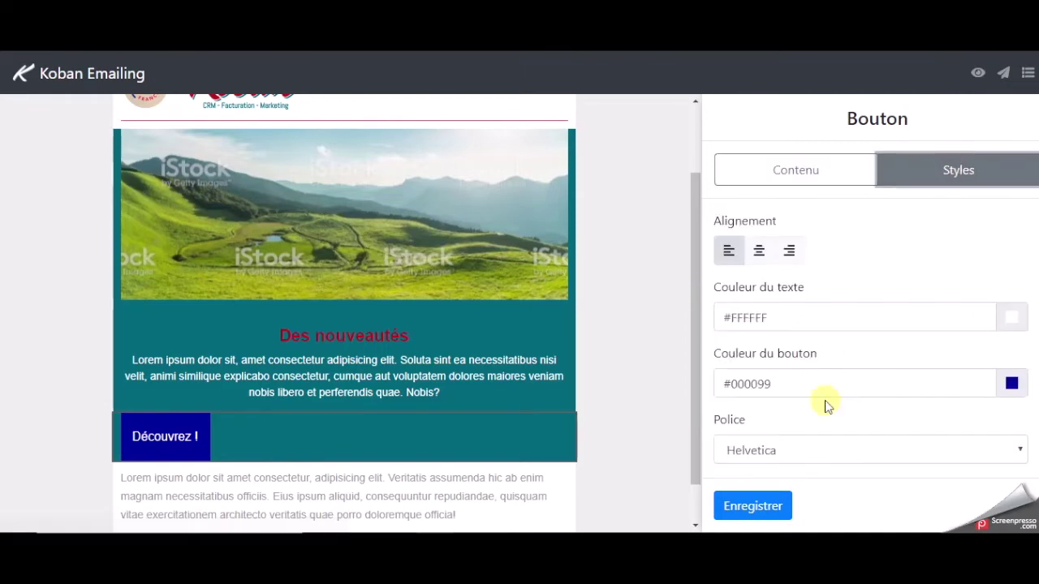
{"action": "left_click", "coordinate": [759, 253]}
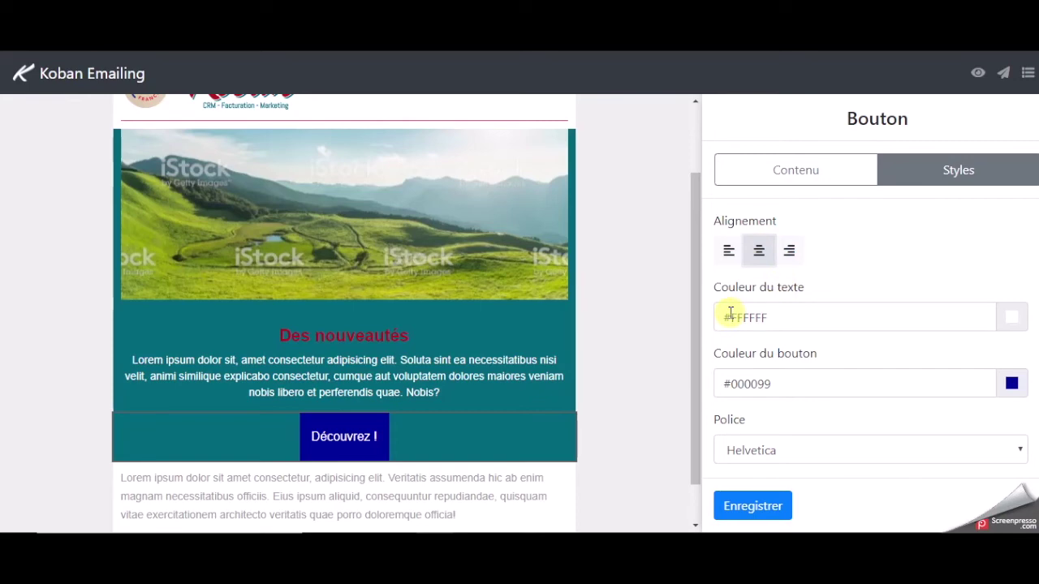
{"action": "left_click", "coordinate": [488, 543]}
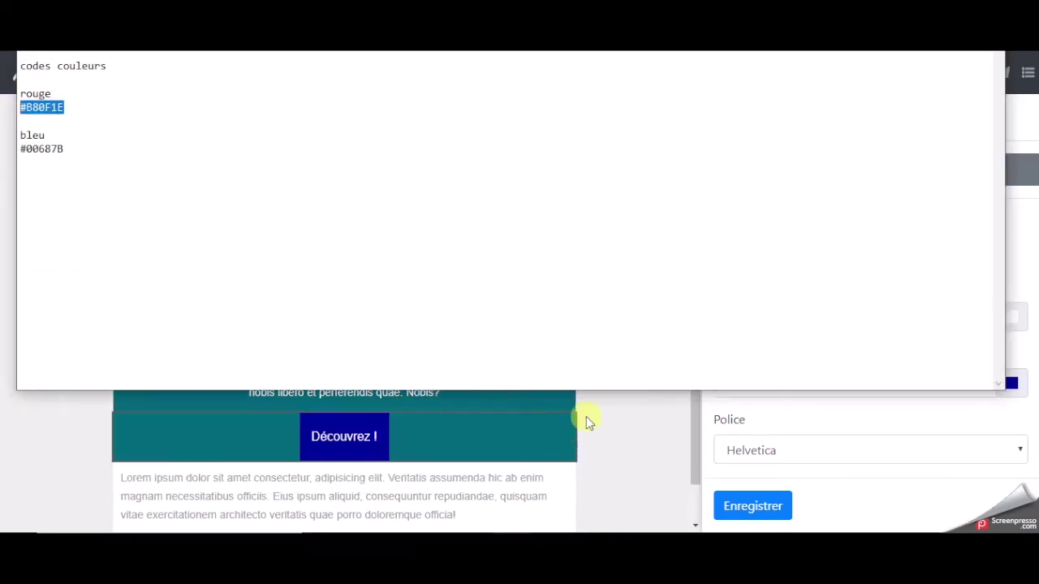
{"action": "left_click", "coordinate": [624, 417]}
{"action": "left_click_drag", "start_coordinate": [787, 384], "coordinate": [665, 382]}
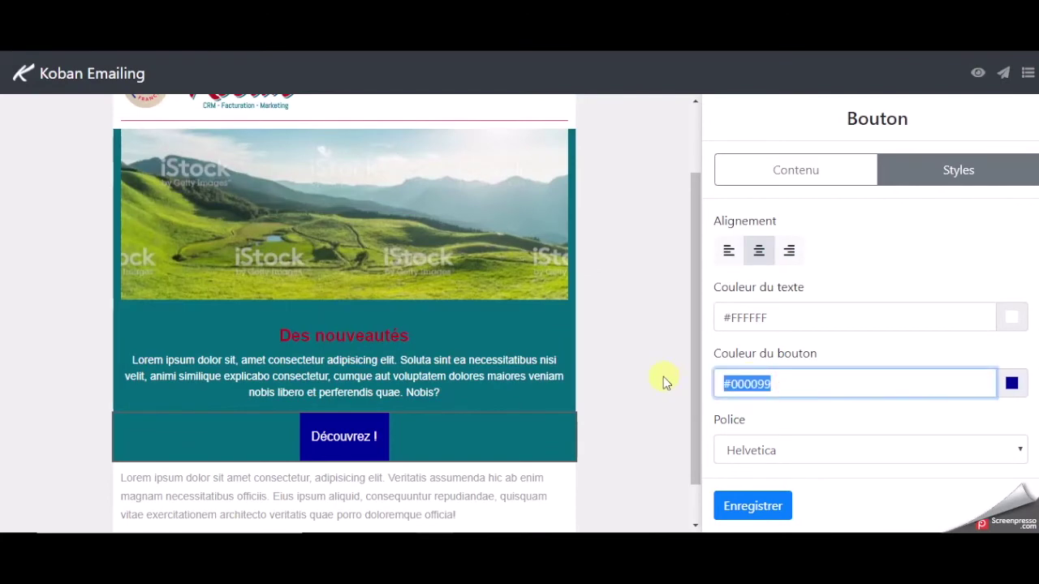
{"action": "type", "text": "#B80F1E"}
Format the button's text in bold Arial at 14px.
{"action": "scroll", "coordinate": [1036, 240], "scroll_direction": "down", "scroll_amount": 3}
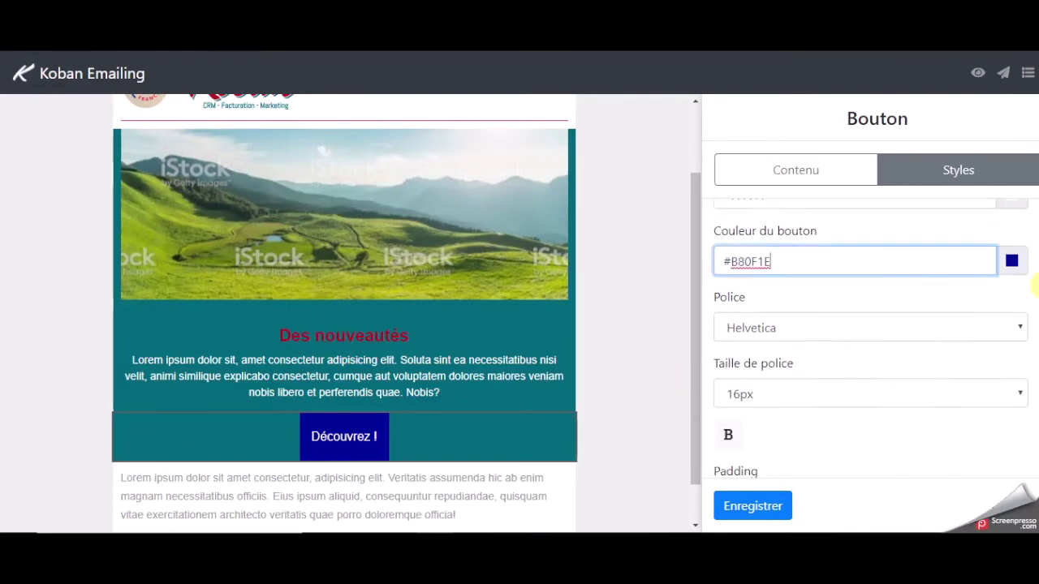
{"action": "left_click", "coordinate": [769, 324]}
{"action": "left_click", "coordinate": [755, 351]}
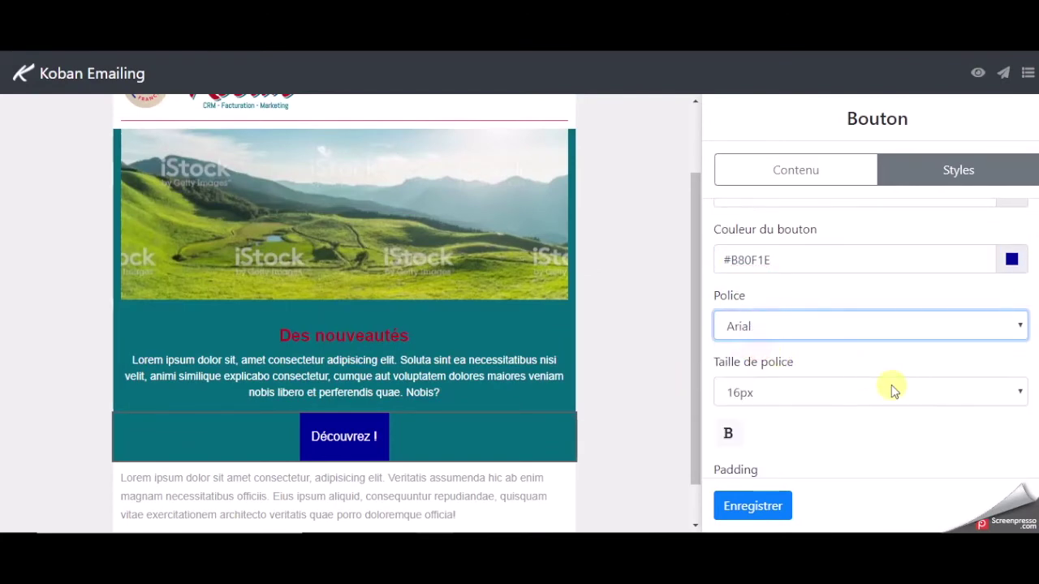
{"action": "left_click", "coordinate": [755, 393]}
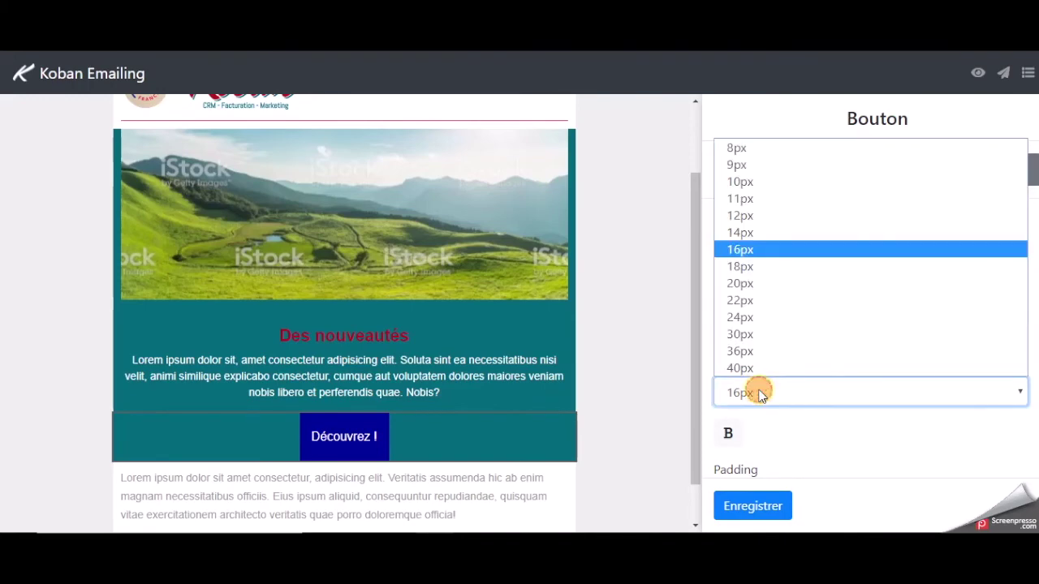
{"action": "left_click", "coordinate": [739, 232]}
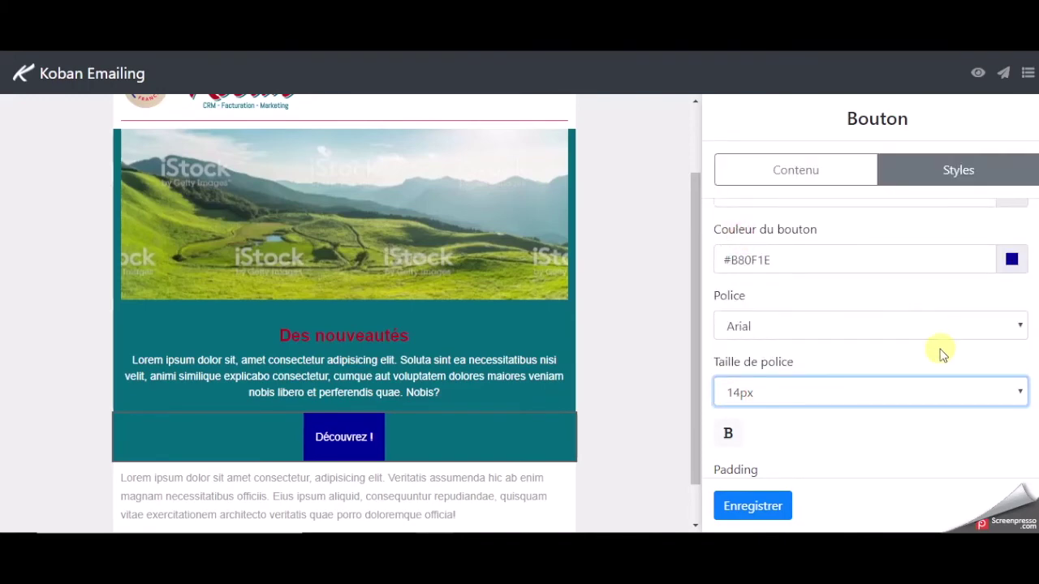
{"action": "left_click", "coordinate": [728, 433]}
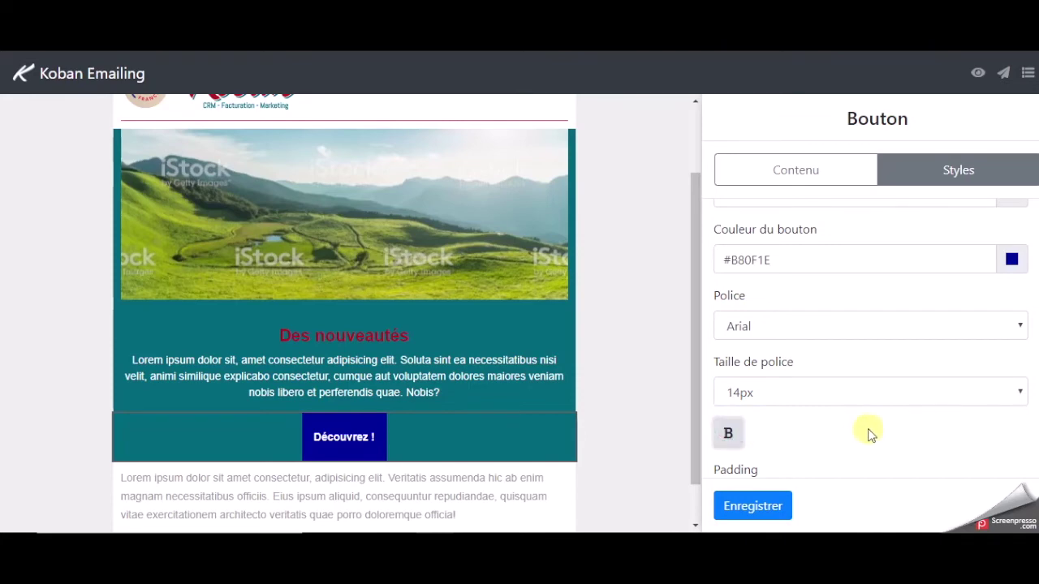
{"action": "scroll", "coordinate": [867, 434], "scroll_direction": "down", "scroll_amount": 3}
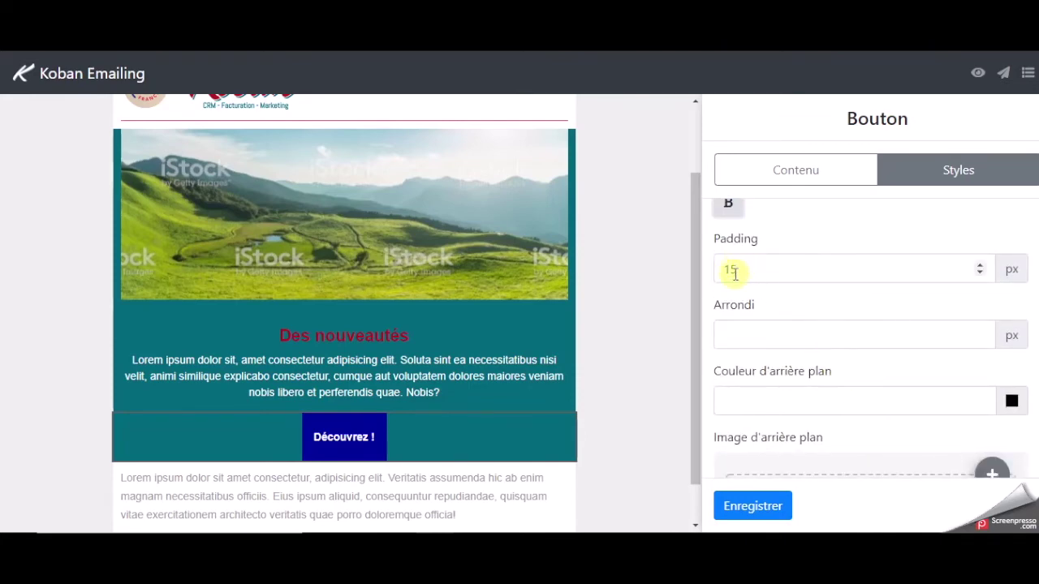
Set the "Découvrez !" button's padding to 10 px and its corner rounding to 15 px, and save the block.
{"action": "left_click_drag", "start_coordinate": [753, 269], "coordinate": [700, 270]}
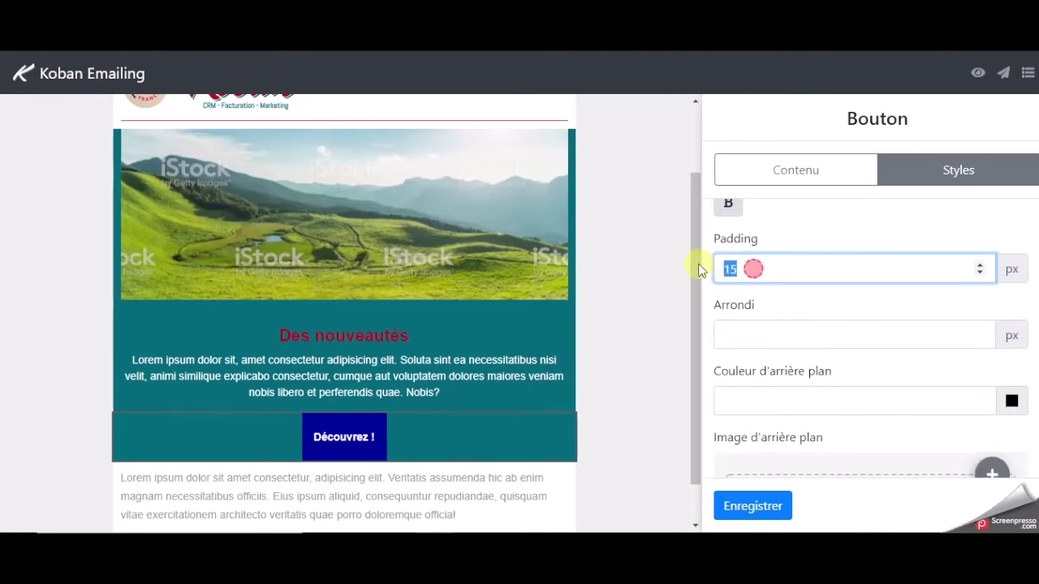
{"action": "type", "text": "30"}
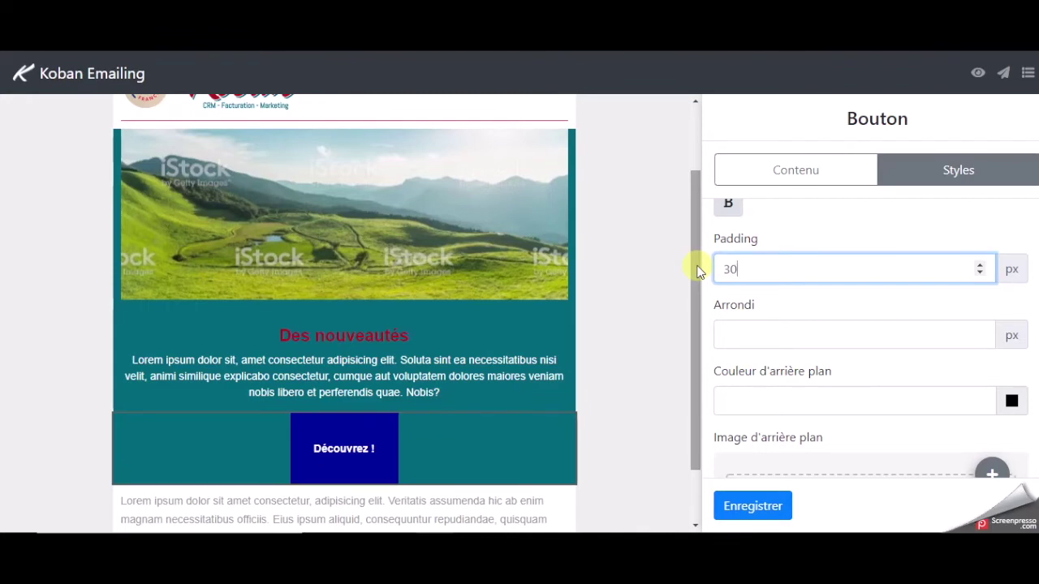
{"action": "left_click_drag", "start_coordinate": [750, 269], "coordinate": [691, 269]}
{"action": "type", "text": "10"}
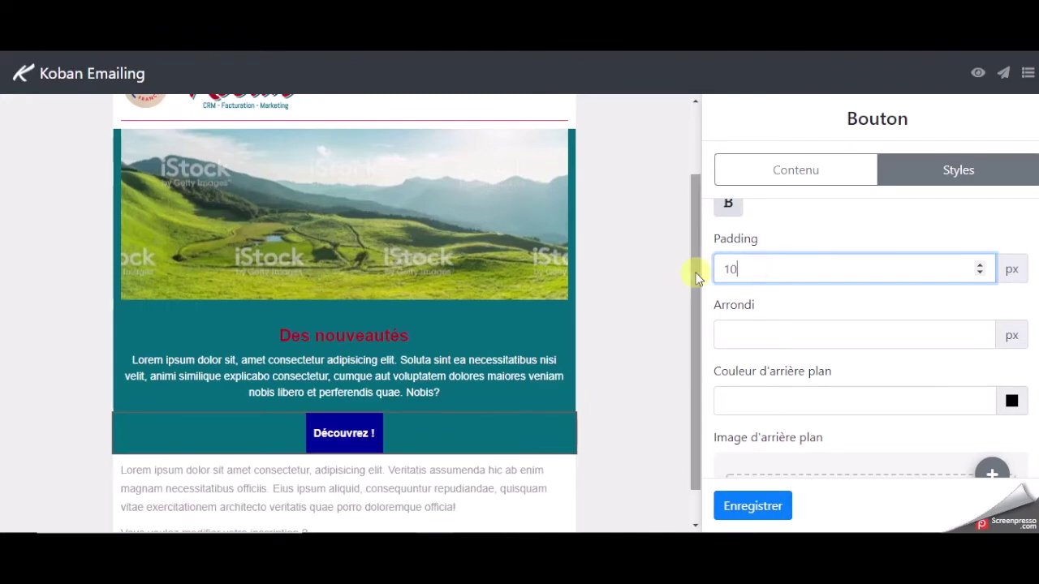
{"action": "left_click", "coordinate": [737, 332]}
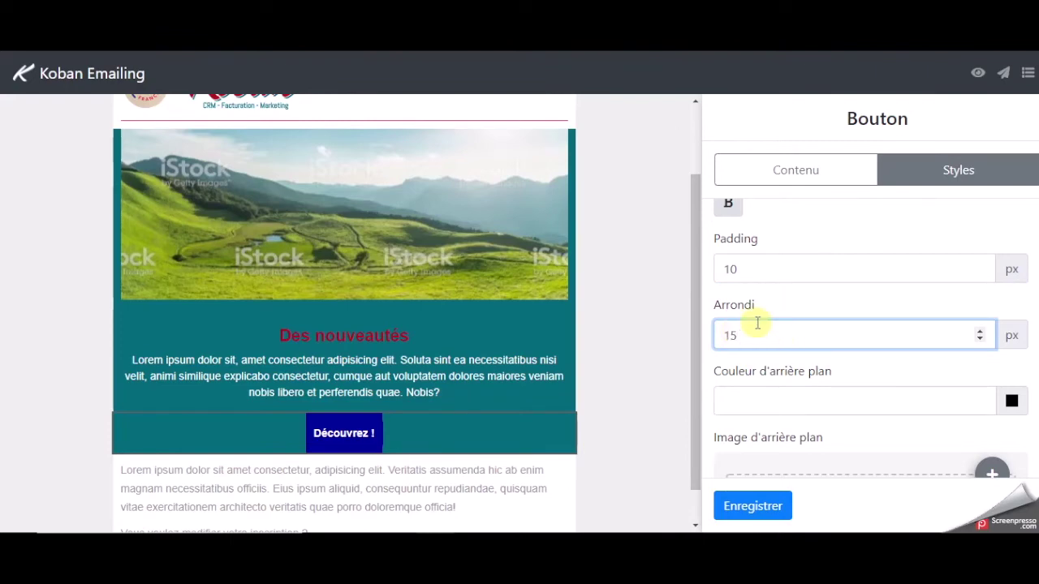
{"action": "left_click", "coordinate": [748, 507]}
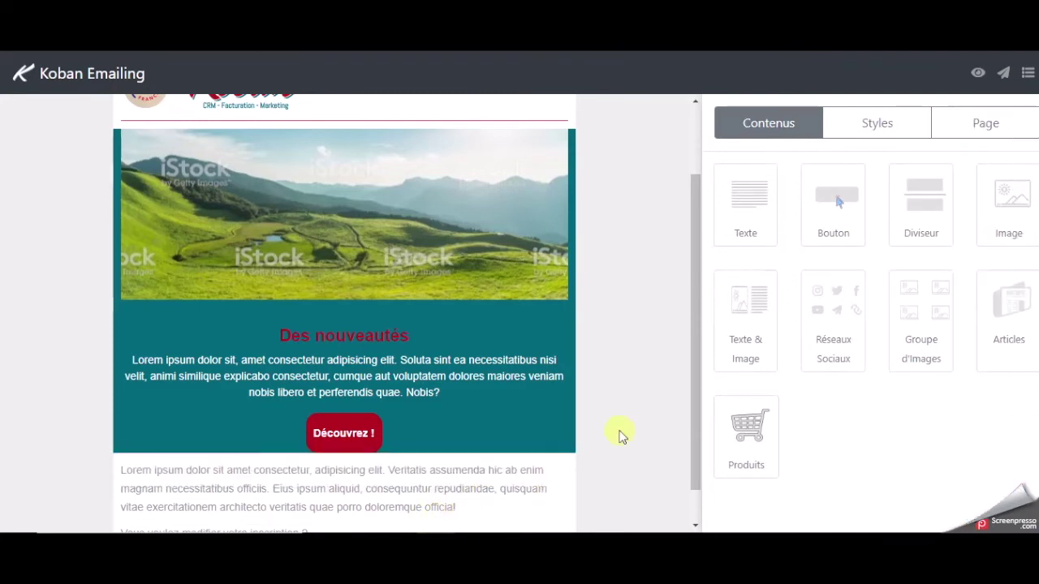
Insert a divider with a 0 px line height between the "Des nouveautés" text and the button, and save it.
{"action": "mouse_move", "coordinate": [417, 412]}
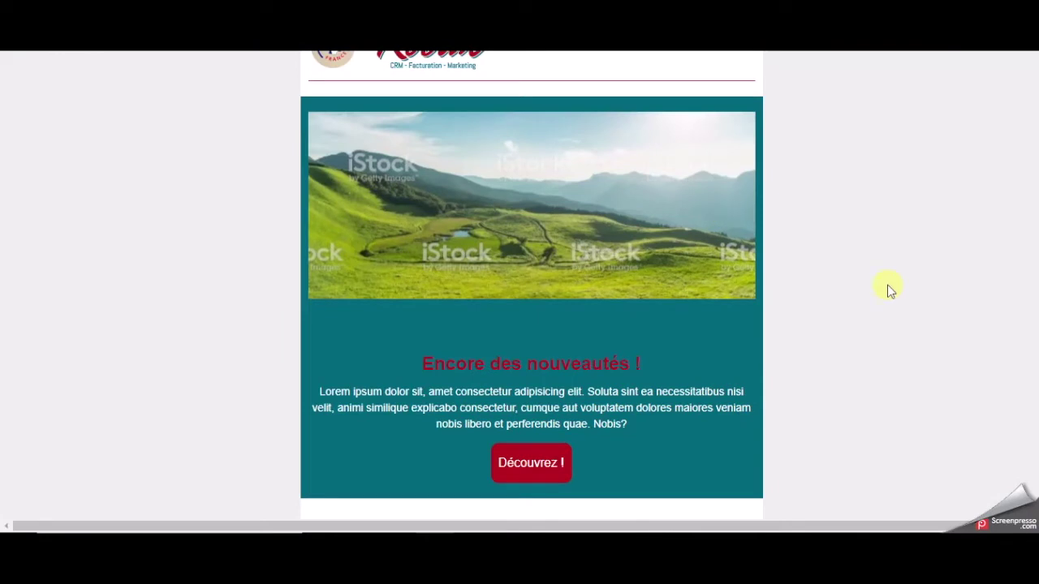
{"action": "scroll", "coordinate": [893, 293], "scroll_direction": "down", "scroll_amount": 2}
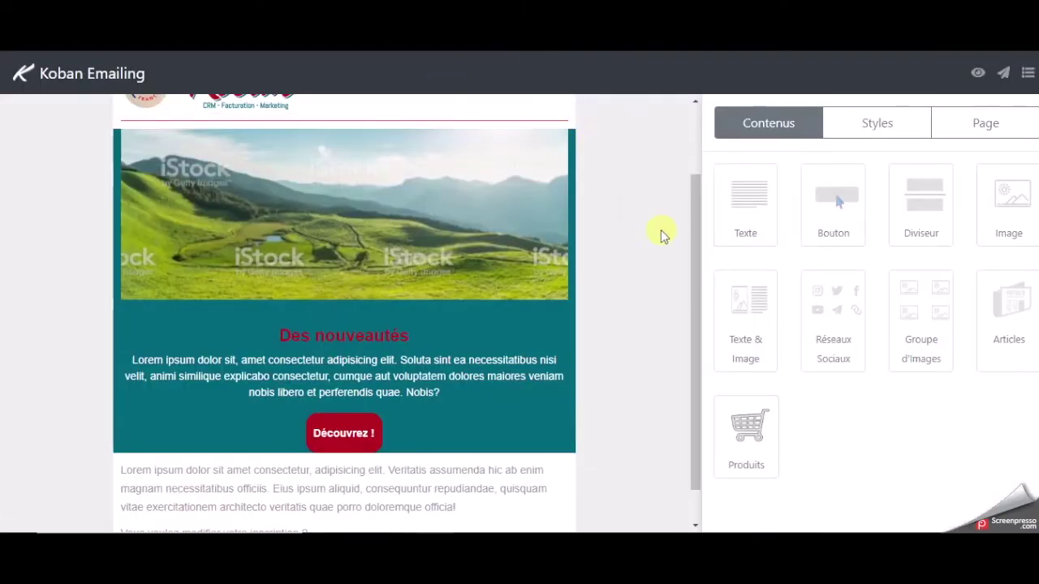
{"action": "left_click_drag", "start_coordinate": [922, 218], "coordinate": [503, 467]}
{"action": "double_click", "coordinate": [769, 252]}
{"action": "type", "text": "0"}
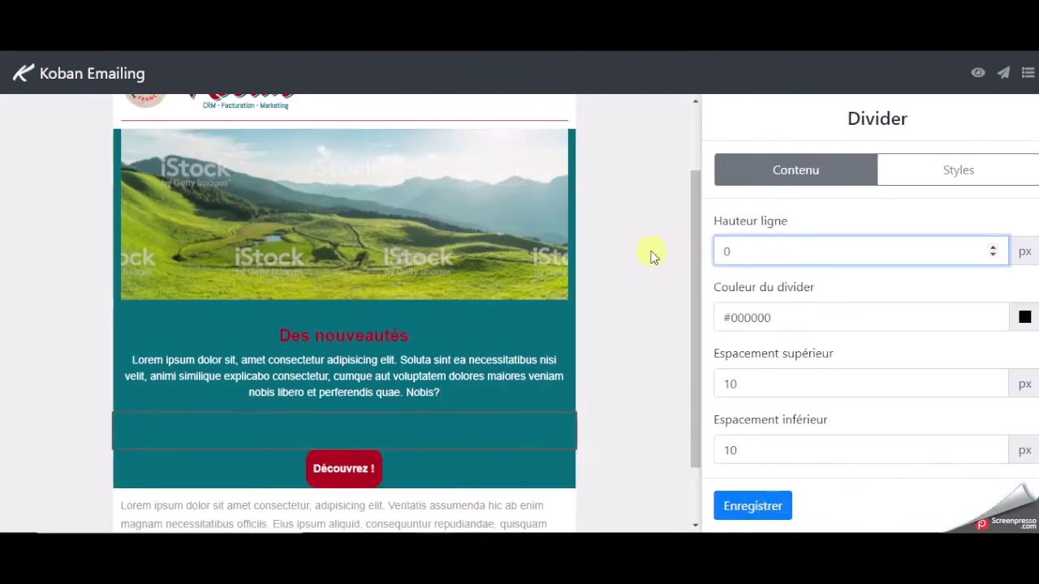
{"action": "mouse_move", "coordinate": [513, 431]}
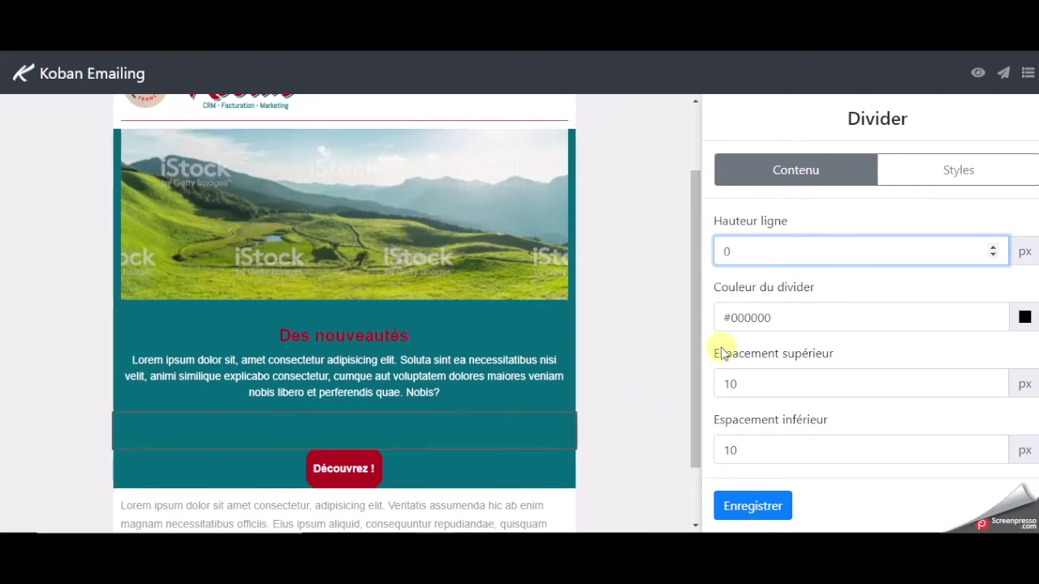
{"action": "left_click", "coordinate": [745, 508]}
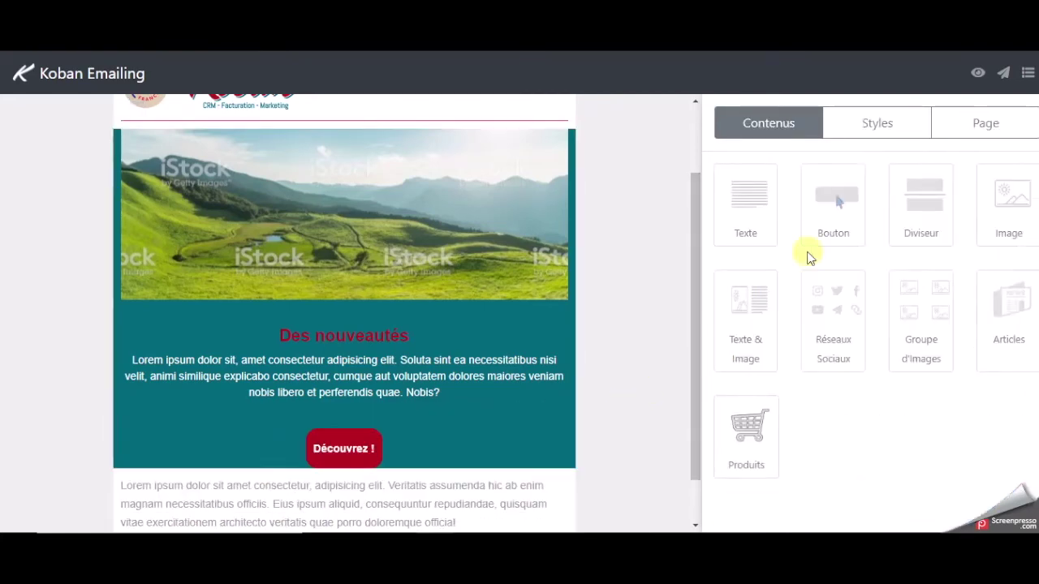
Add a second divider with a 0 px line height and rearrange the blocks so the button sits between the two dividers.
{"action": "left_click_drag", "start_coordinate": [921, 217], "coordinate": [532, 414]}
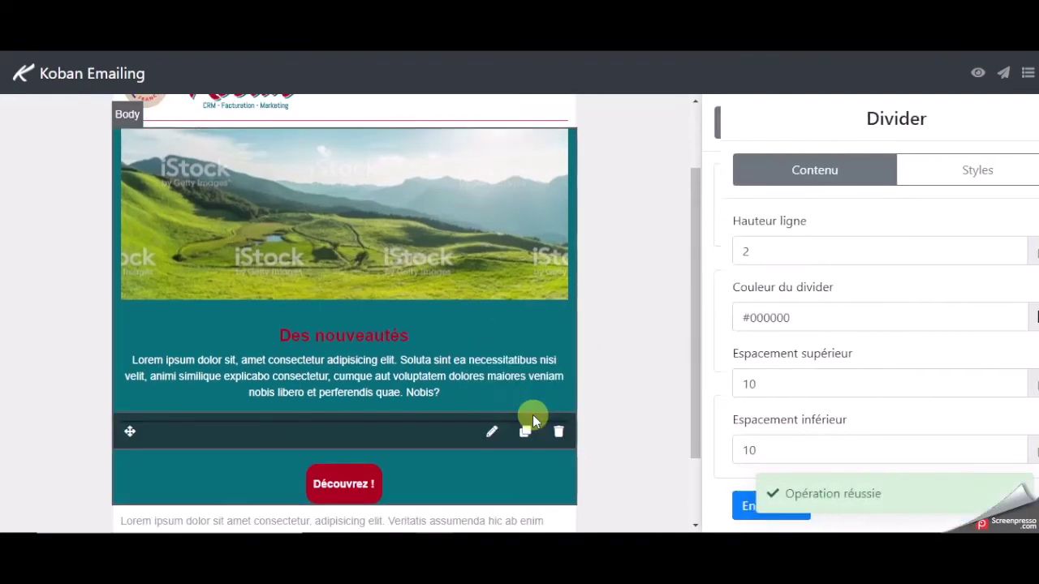
{"action": "double_click", "coordinate": [734, 250]}
{"action": "type", "text": "0"}
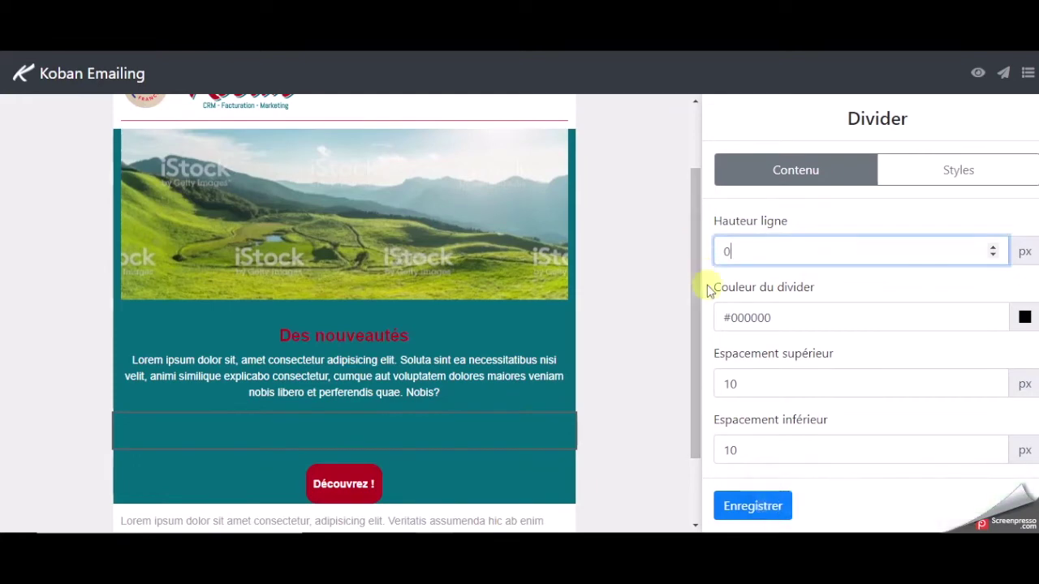
{"action": "left_click", "coordinate": [752, 507]}
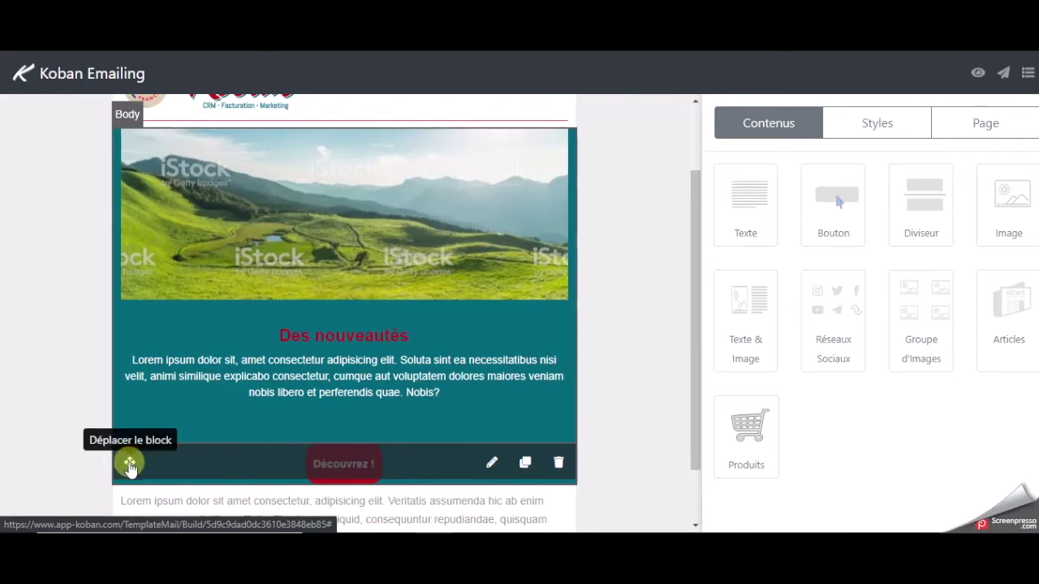
{"action": "left_click_drag", "start_coordinate": [134, 463], "coordinate": [133, 427]}
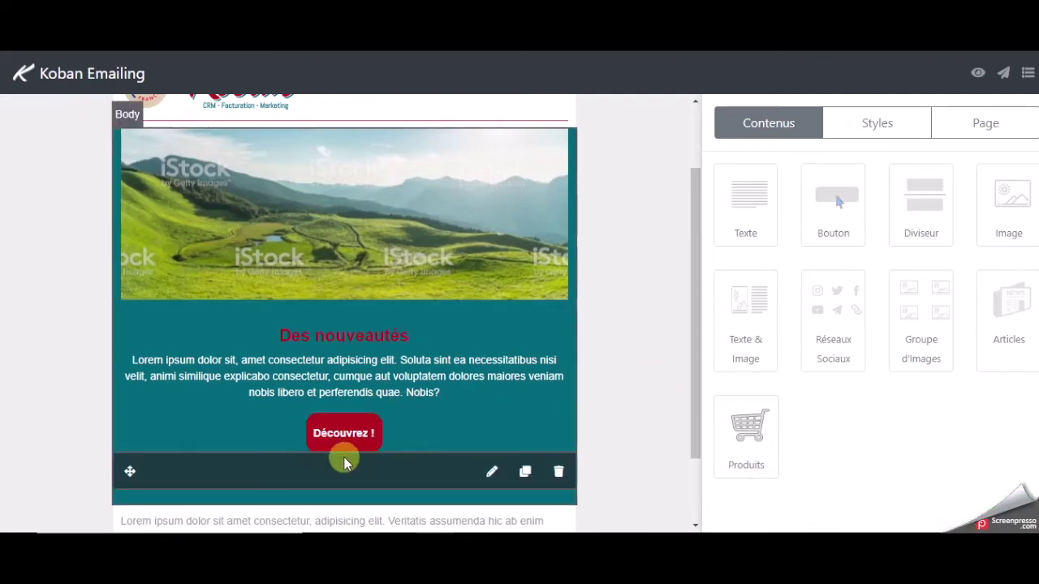
{"action": "left_click_drag", "start_coordinate": [129, 472], "coordinate": [322, 431]}
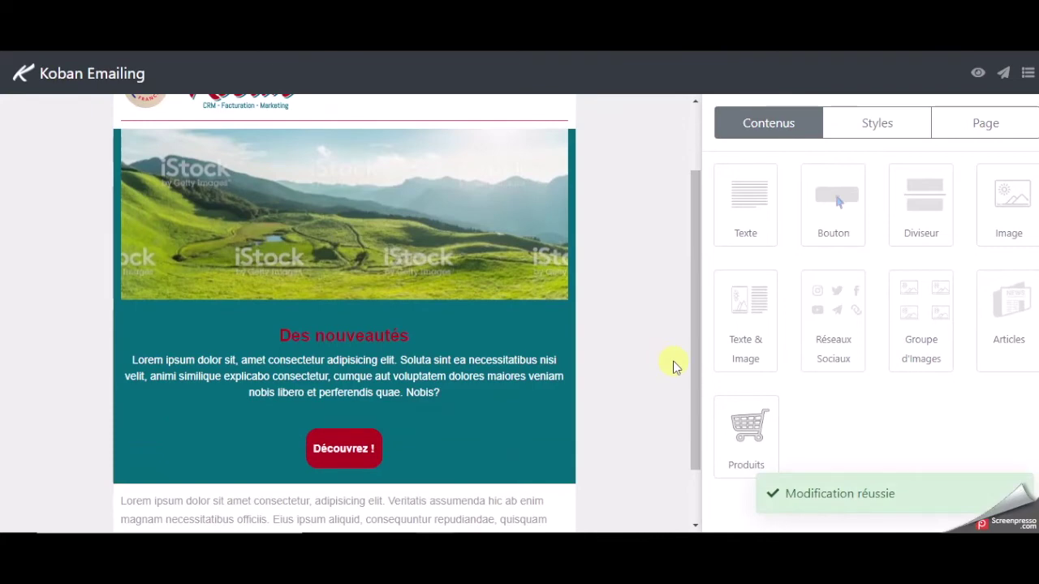
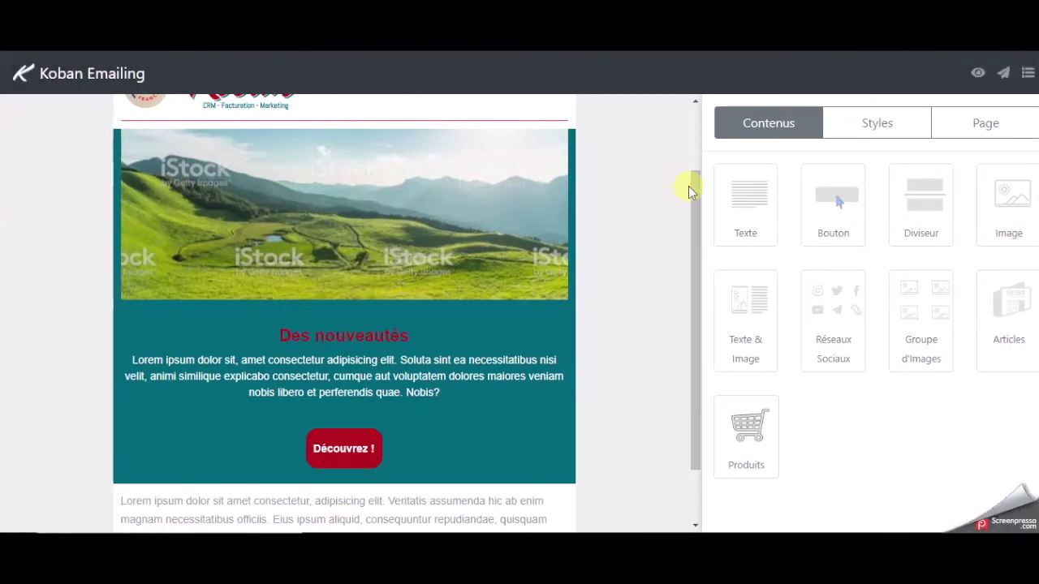
Add a text block in the prefooter below the blue body, reading "Et toujours plus d'informations...".
{"action": "left_click_drag", "start_coordinate": [690, 195], "coordinate": [695, 251]}
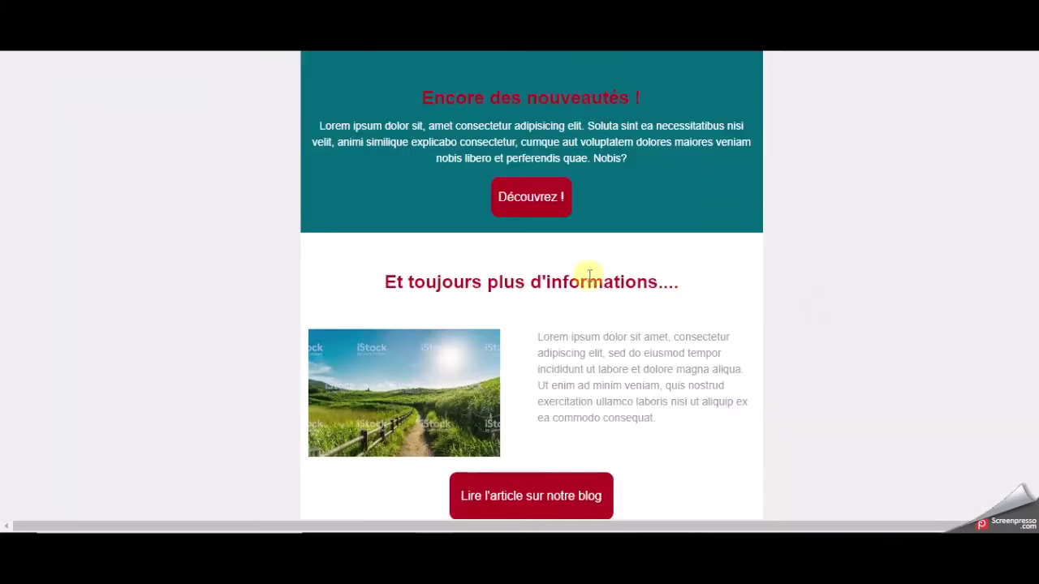
{"action": "scroll", "coordinate": [854, 424], "scroll_direction": "down", "scroll_amount": 1}
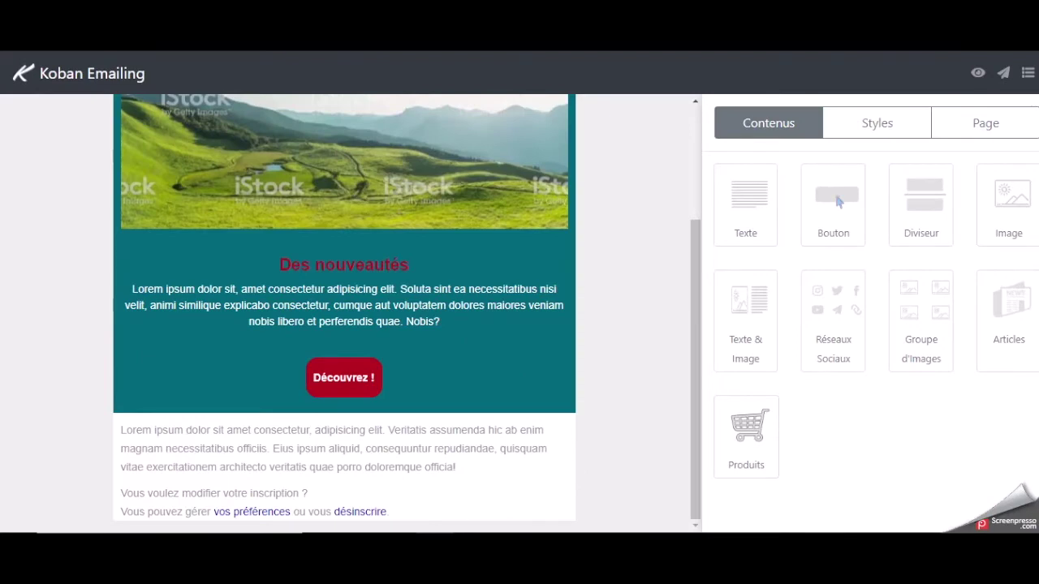
{"action": "mouse_move", "coordinate": [525, 466]}
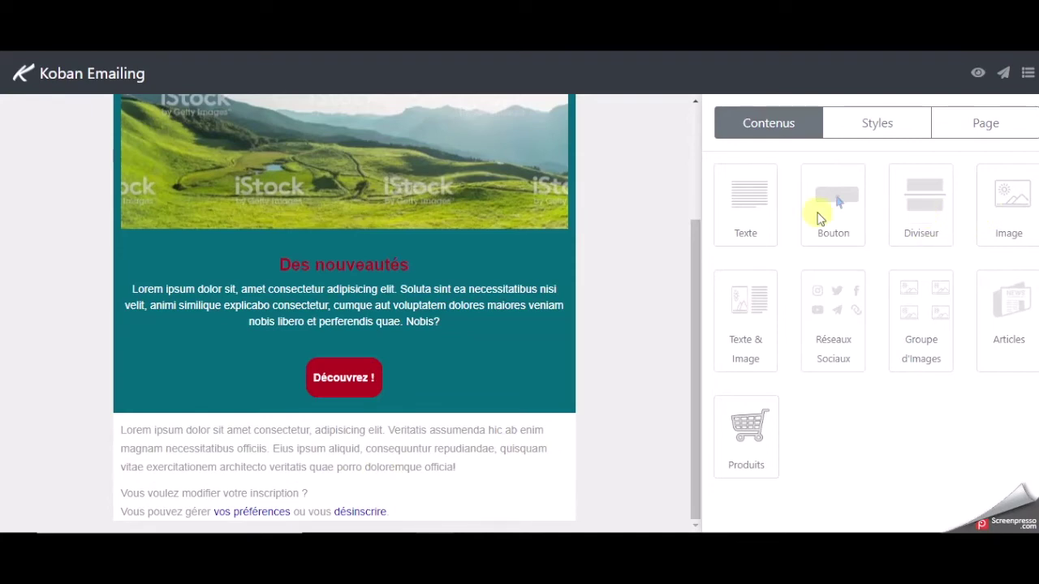
{"action": "left_click_drag", "start_coordinate": [761, 213], "coordinate": [476, 462]}
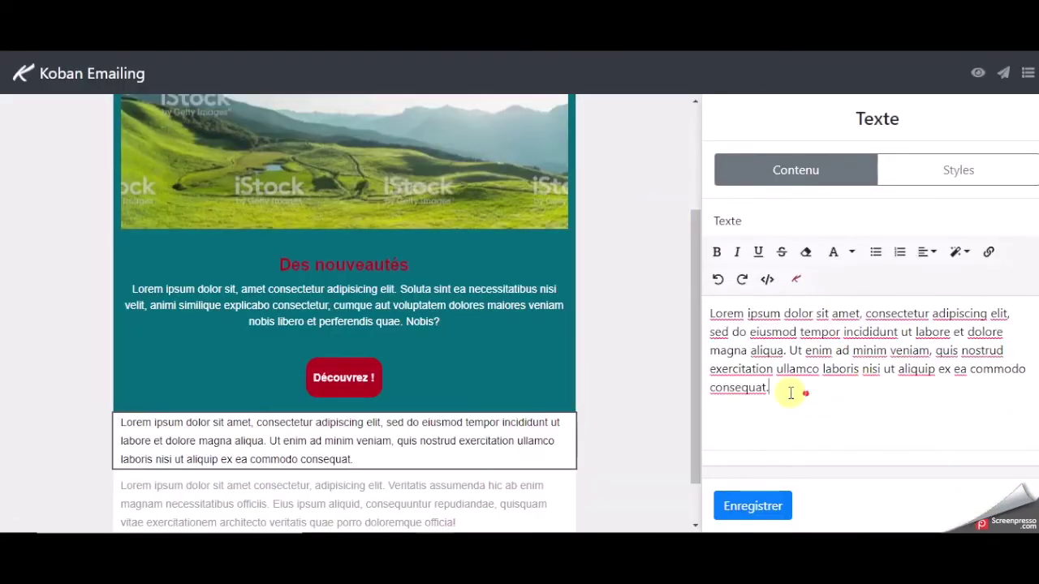
{"action": "left_click_drag", "start_coordinate": [789, 395], "coordinate": [673, 313]}
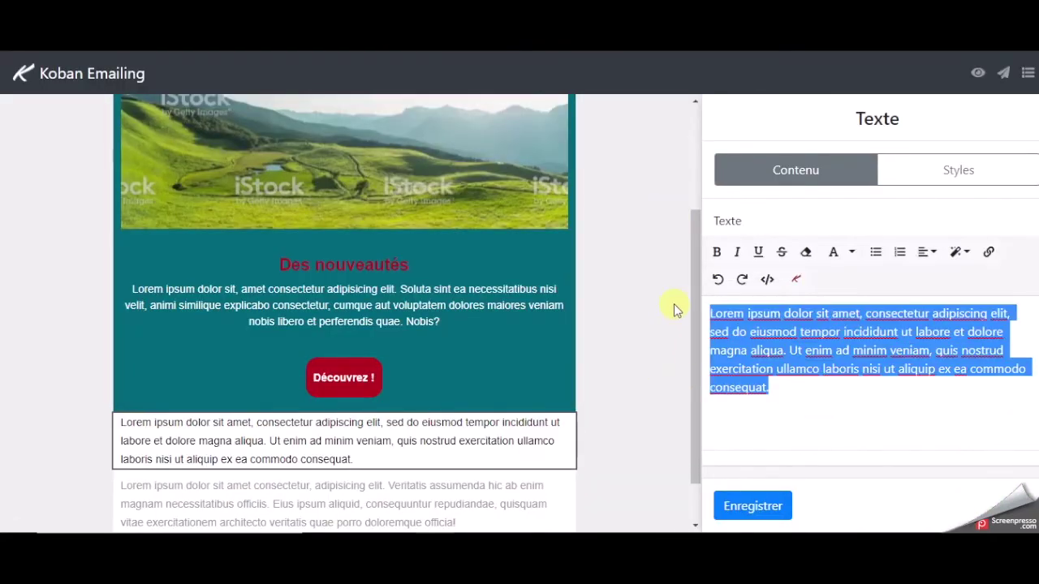
{"action": "type", "text": "Et tou"}
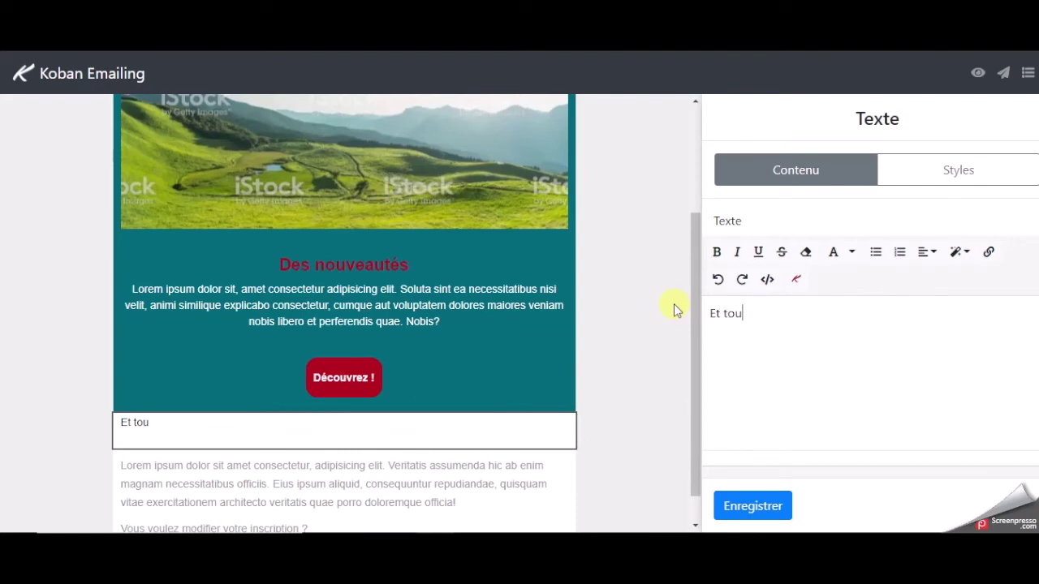
{"action": "type", "text": "jours plus d"}
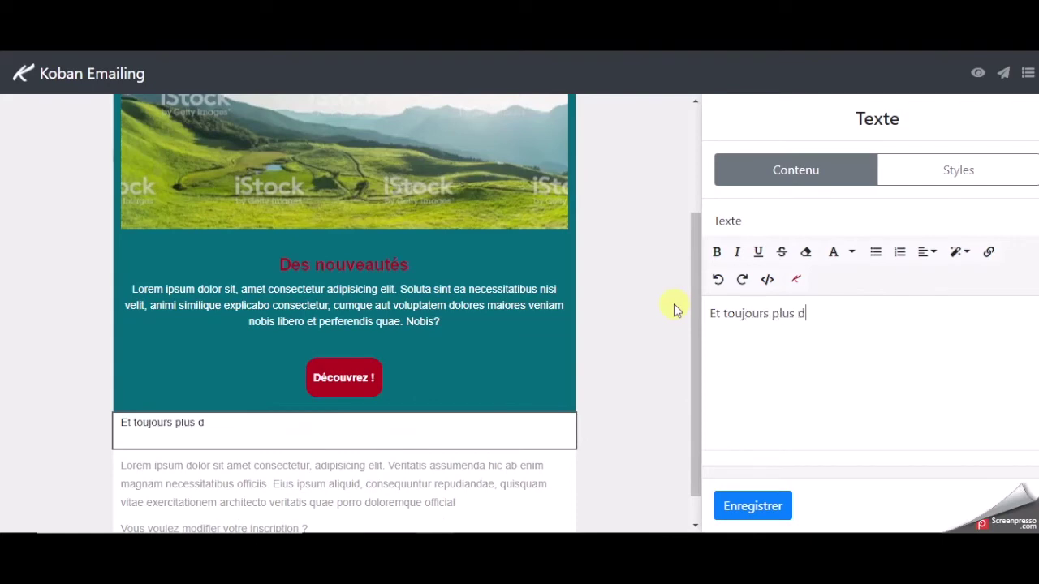
{"action": "type", "text": "'informations..."}
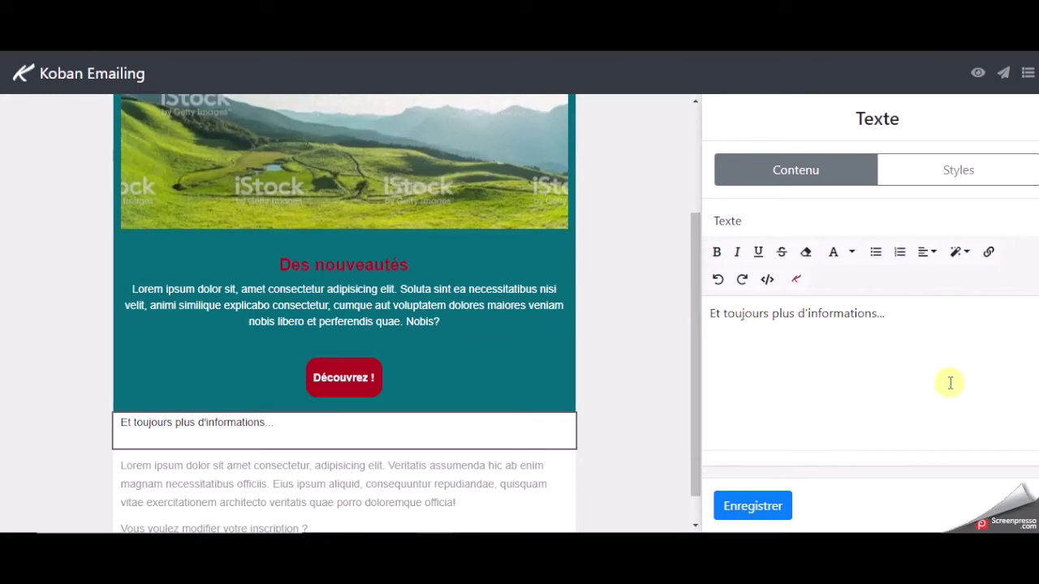
Format "Et toujours plus d'informations..." as a centred Header 1 and save the text block.
{"action": "triple_click", "coordinate": [910, 313]}
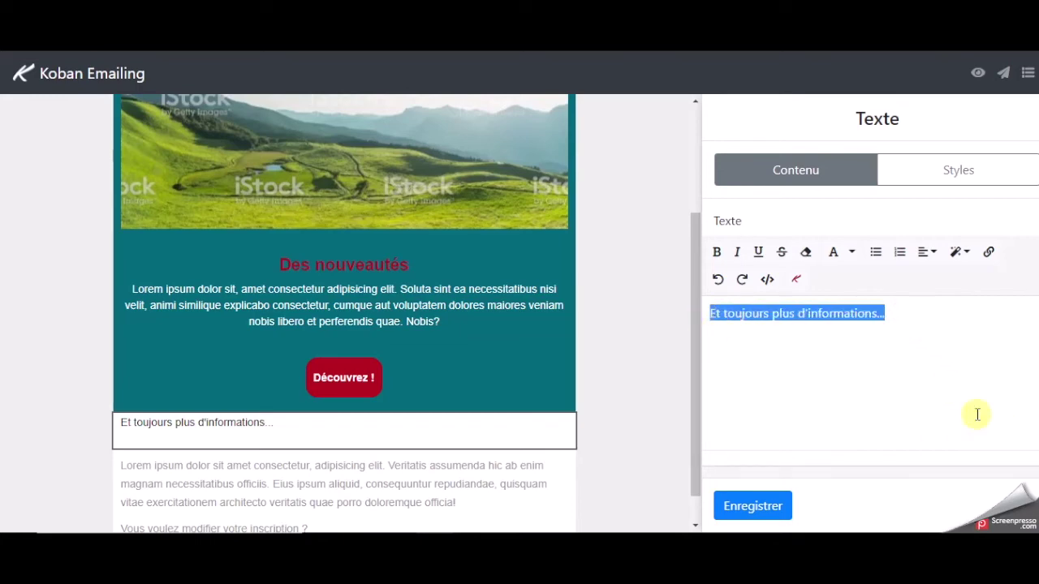
{"action": "left_click", "coordinate": [958, 252]}
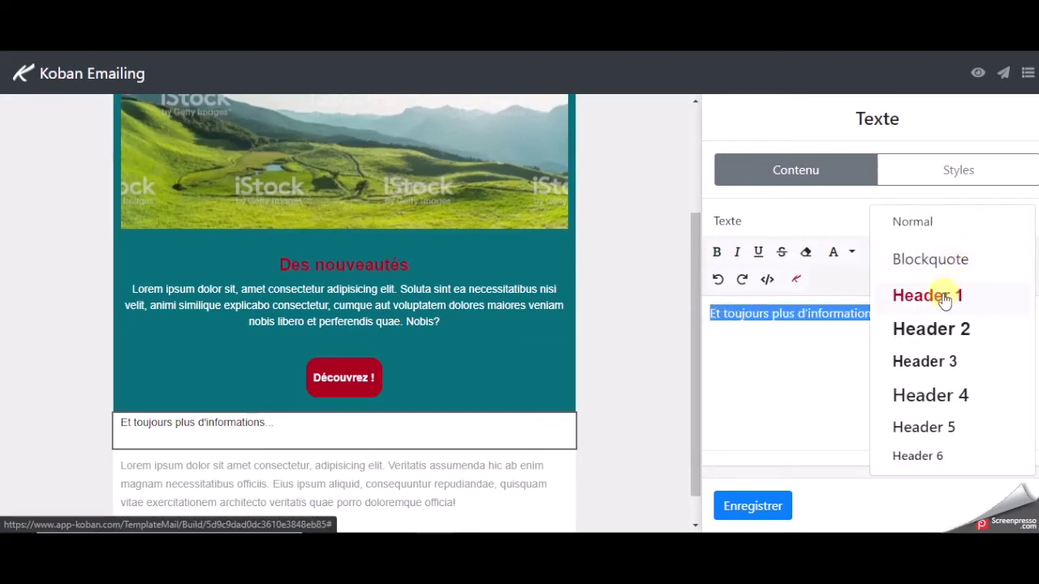
{"action": "left_click", "coordinate": [937, 295]}
{"action": "left_click", "coordinate": [926, 252]}
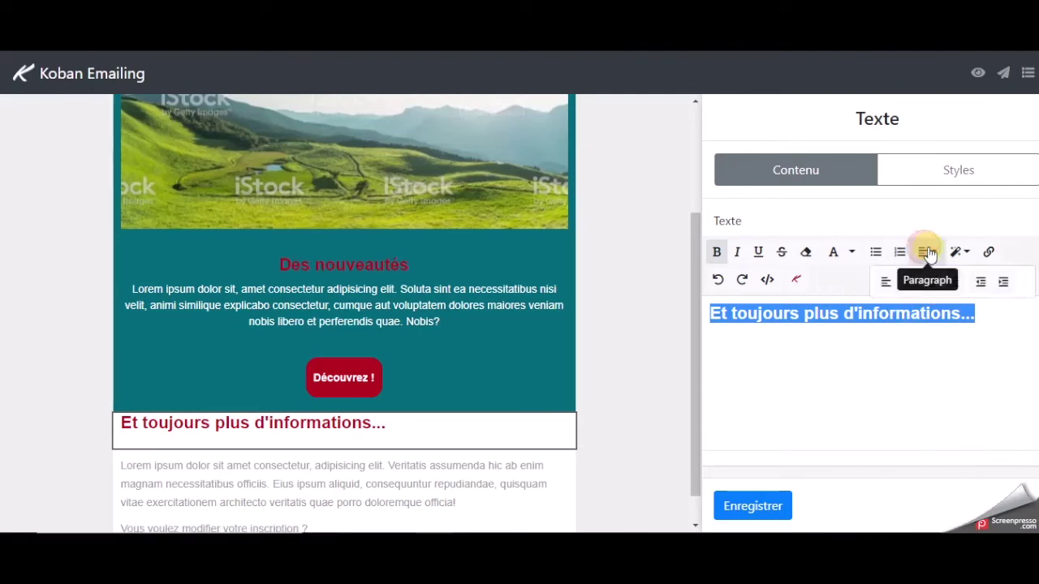
{"action": "left_click", "coordinate": [909, 284]}
{"action": "left_click", "coordinate": [751, 506]}
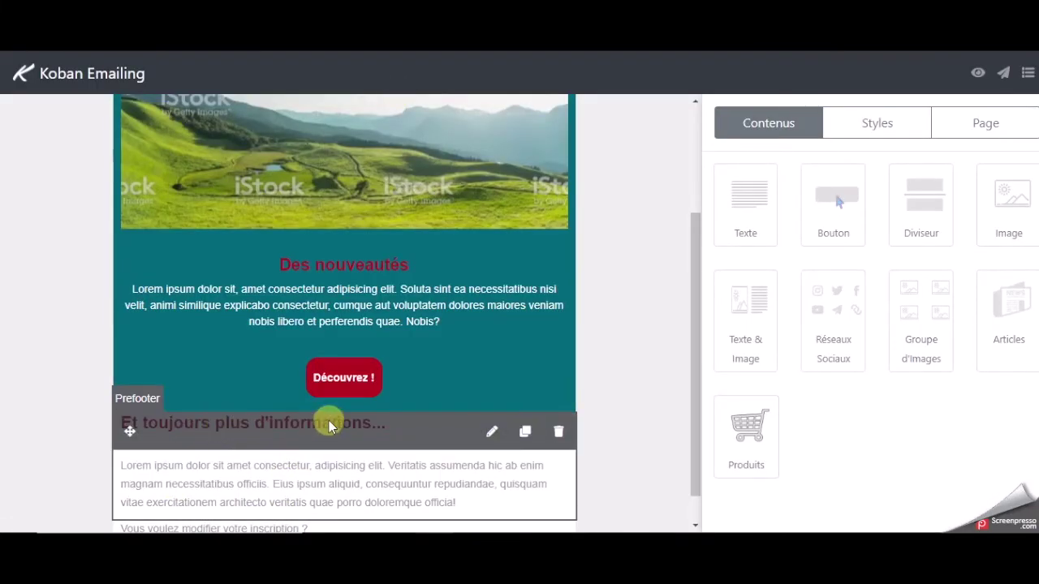
Add an empty line above and below the "Et toujours plus d'informations..." heading and save the block.
{"action": "left_click", "coordinate": [491, 431]}
{"action": "left_click", "coordinate": [734, 314]}
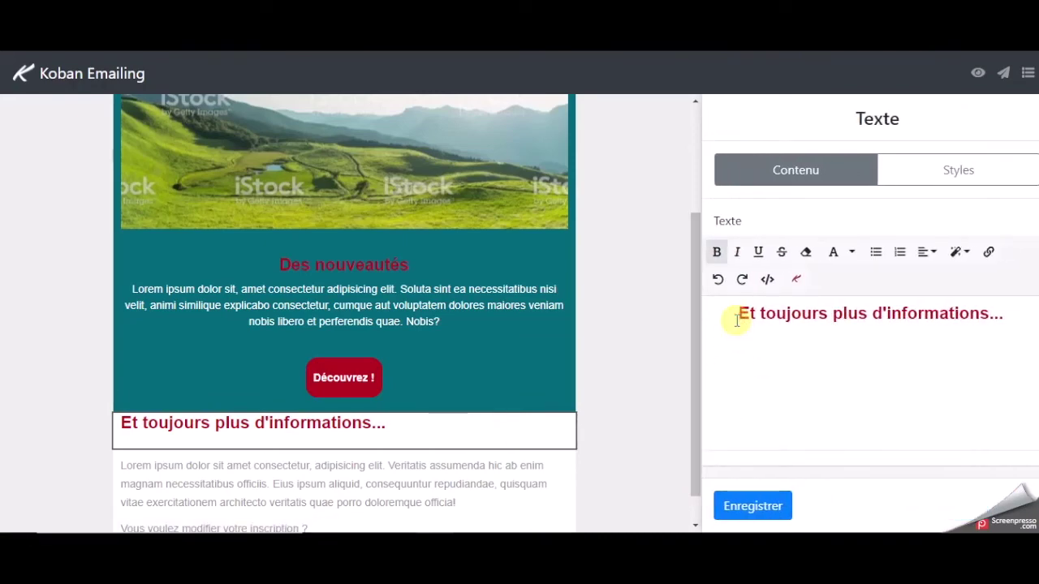
{"action": "key", "text": "Return"}
{"action": "left_click", "coordinate": [1013, 341]}
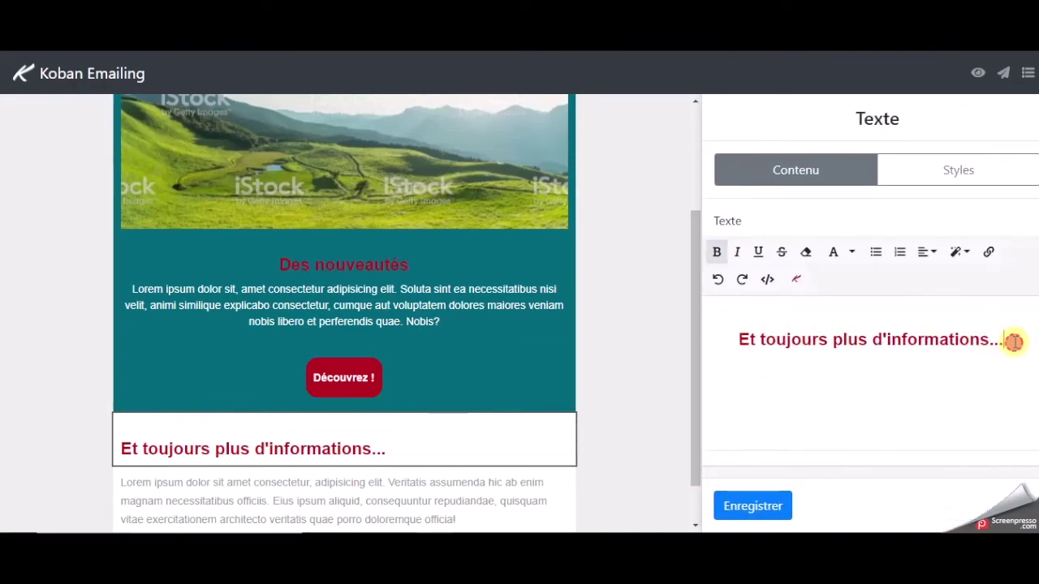
{"action": "key", "text": "Return"}
{"action": "left_click", "coordinate": [759, 505]}
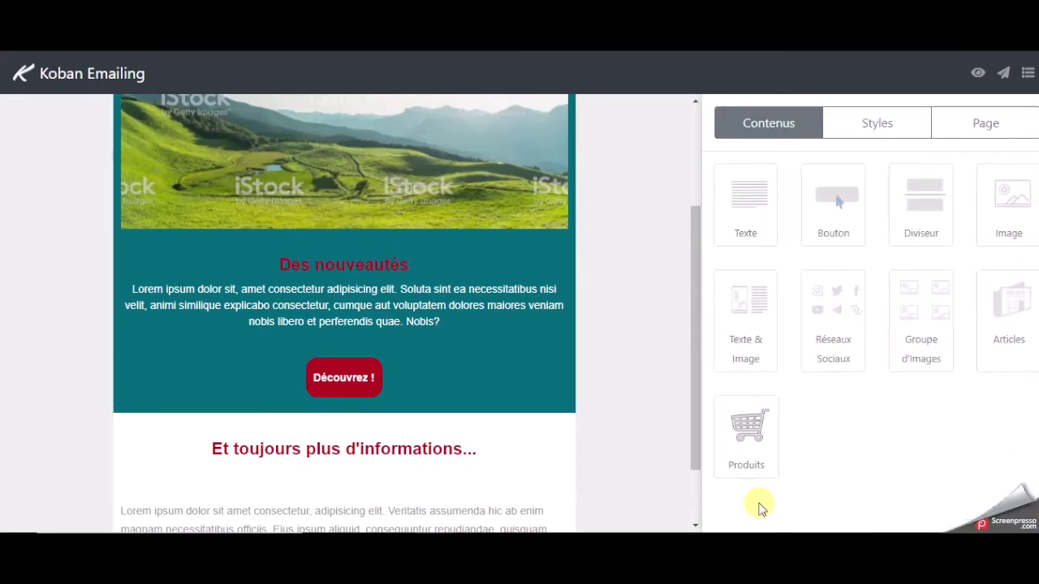
Insert a text and image block below the prefooter heading, with the text position set to "A droite de l'image".
{"action": "scroll", "coordinate": [642, 374], "scroll_direction": "down", "scroll_amount": 1}
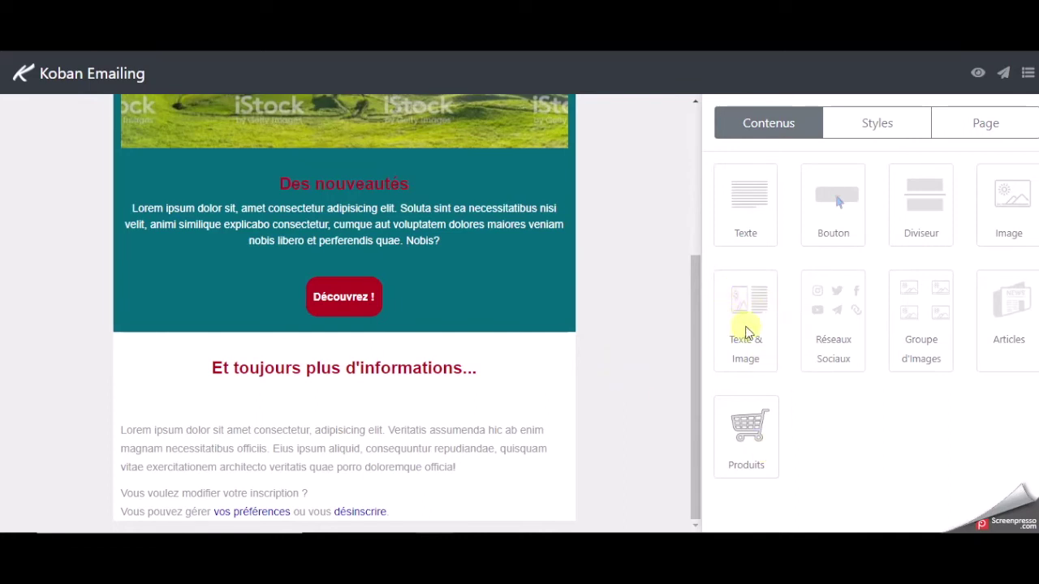
{"action": "left_click_drag", "start_coordinate": [746, 329], "coordinate": [441, 457]}
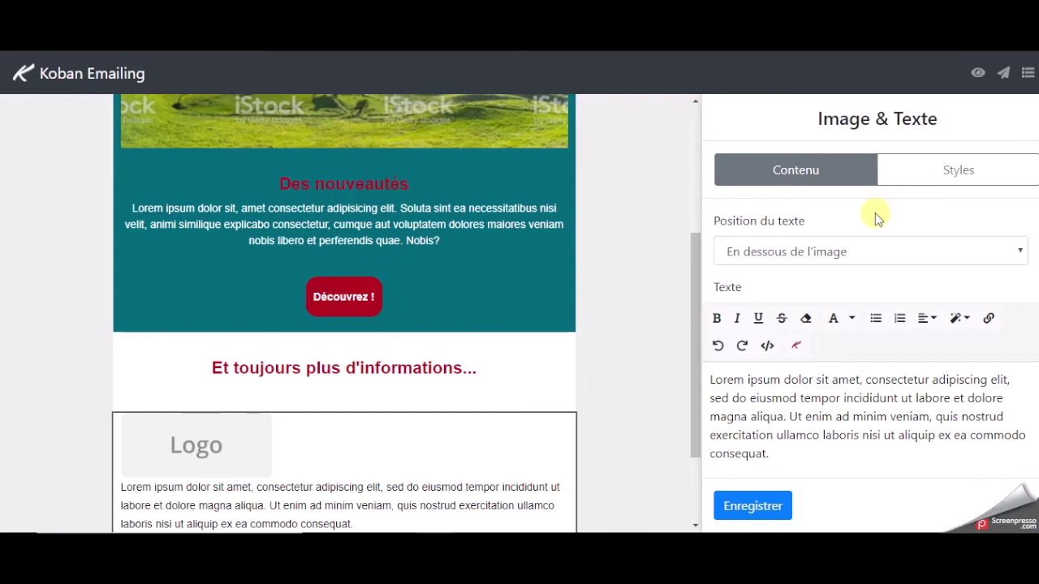
{"action": "left_click", "coordinate": [837, 251]}
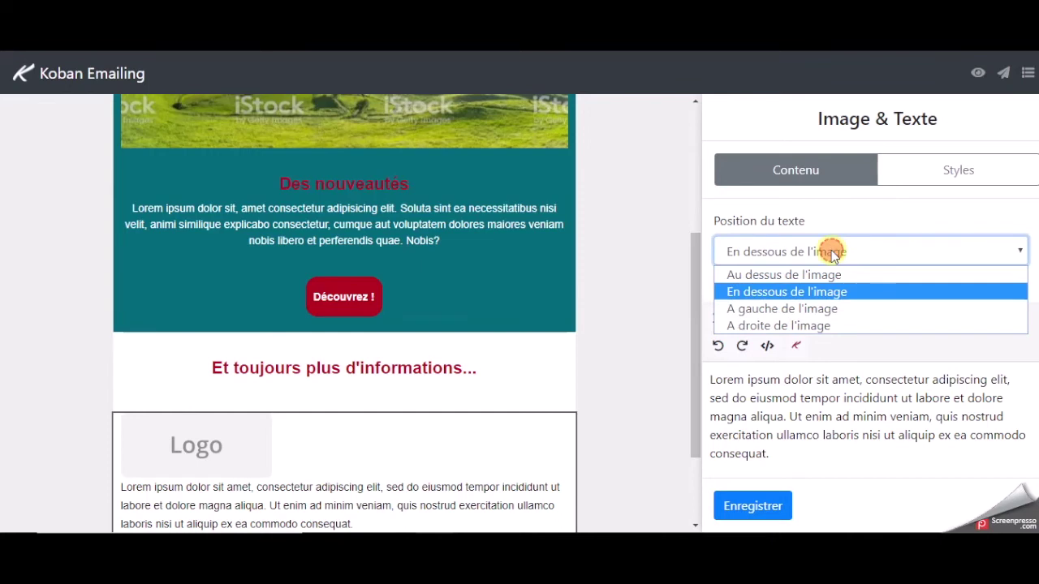
{"action": "left_click", "coordinate": [802, 327]}
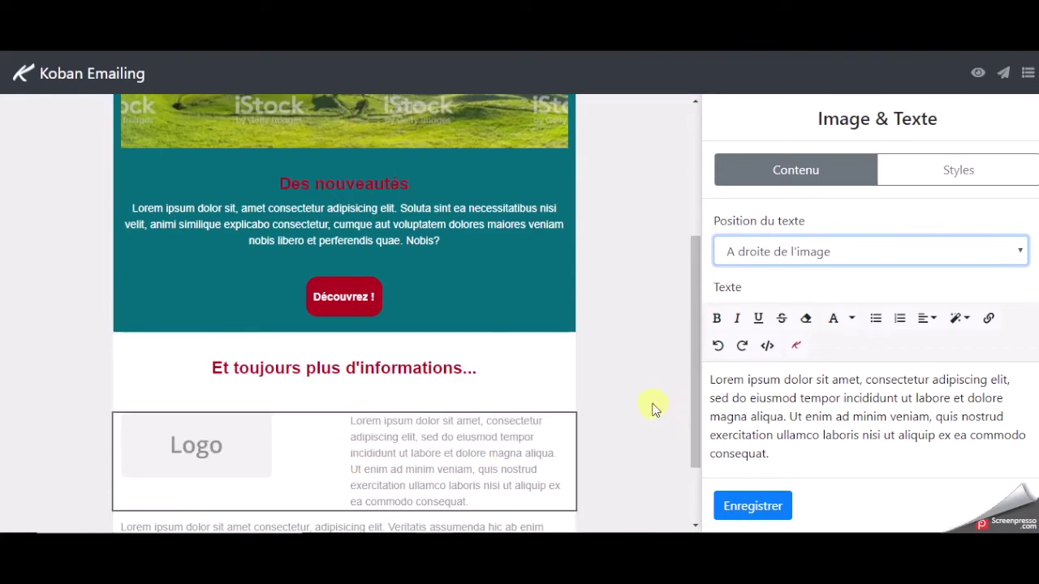
Upload paysage5-1024x1024.jpg as the image of the text and image block in the prefooter.
{"action": "scroll", "coordinate": [907, 375], "scroll_direction": "down", "scroll_amount": 2}
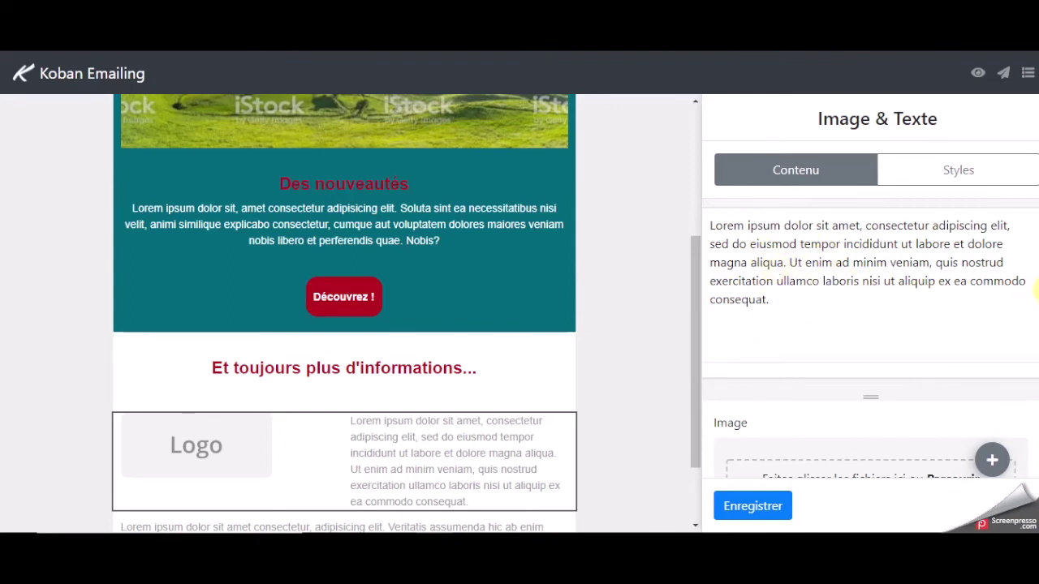
{"action": "scroll", "coordinate": [1038, 291], "scroll_direction": "down", "scroll_amount": 2}
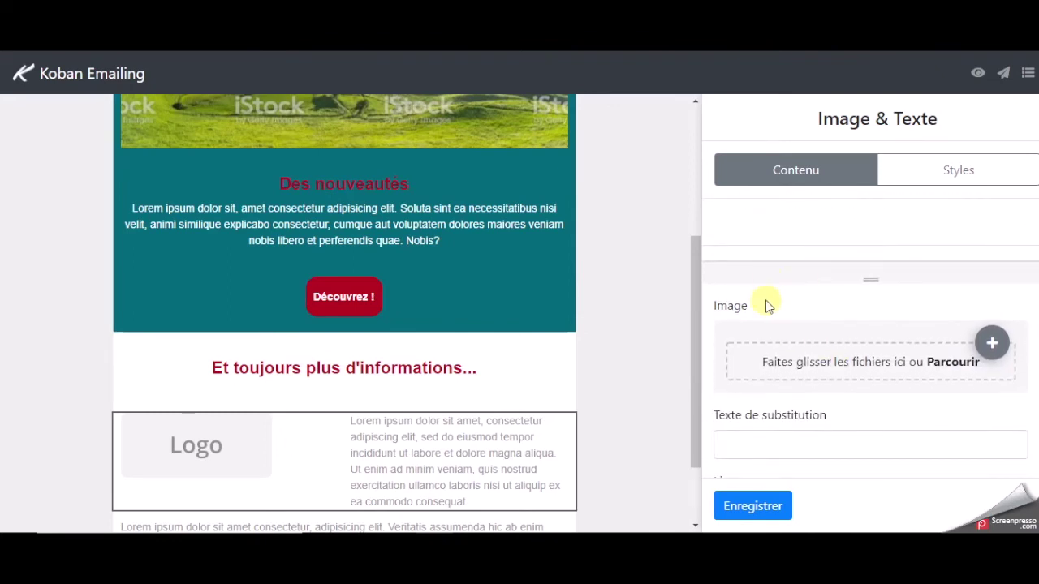
{"action": "left_click", "coordinate": [827, 369]}
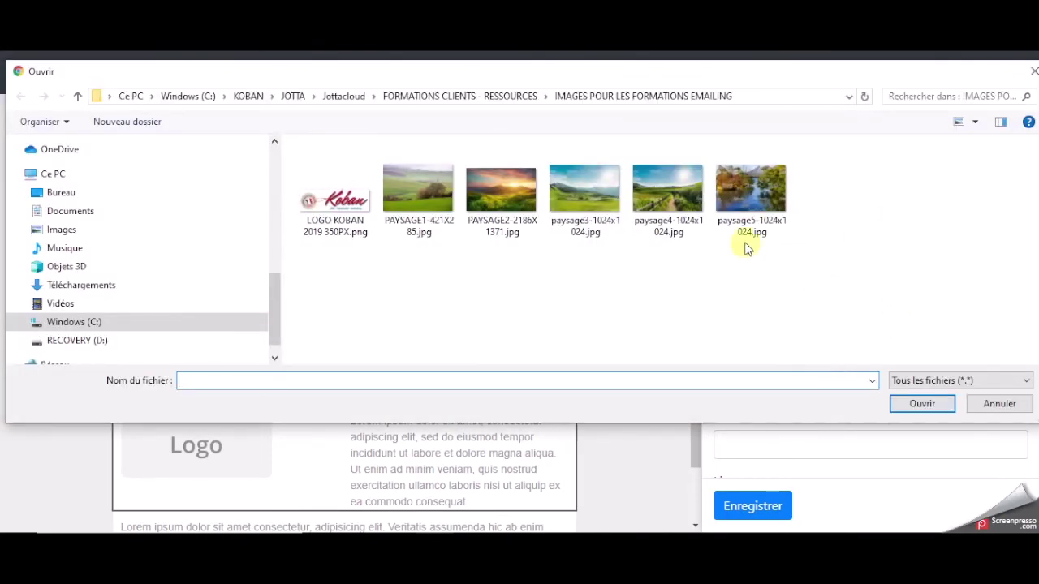
{"action": "double_click", "coordinate": [762, 198]}
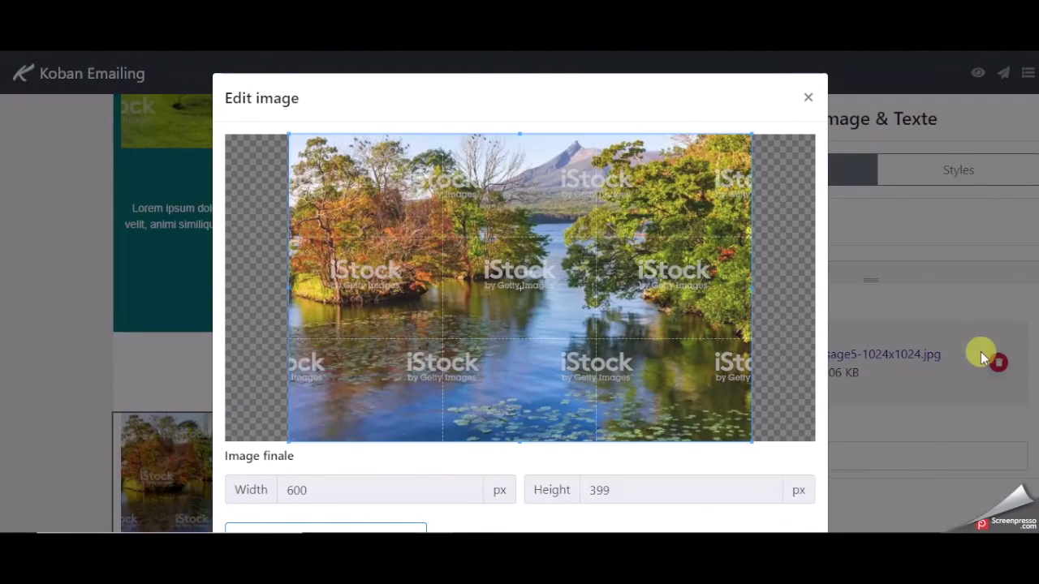
Resize the original landscape image to a width of 250 px, keeping its proportions.
{"action": "left_click_drag", "start_coordinate": [1033, 238], "coordinate": [1035, 350]}
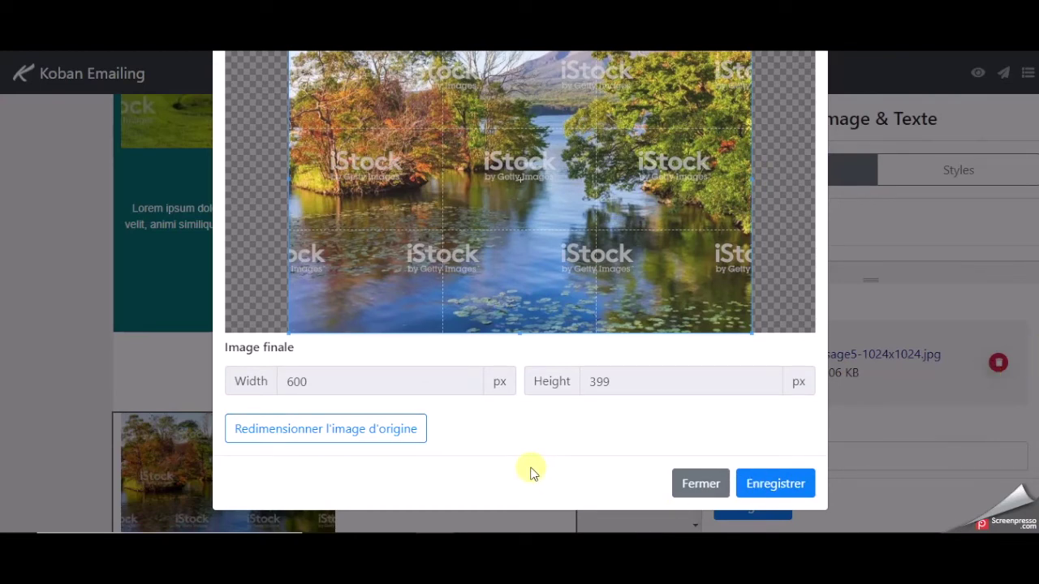
{"action": "left_click", "coordinate": [349, 437]}
{"action": "left_click", "coordinate": [332, 465]}
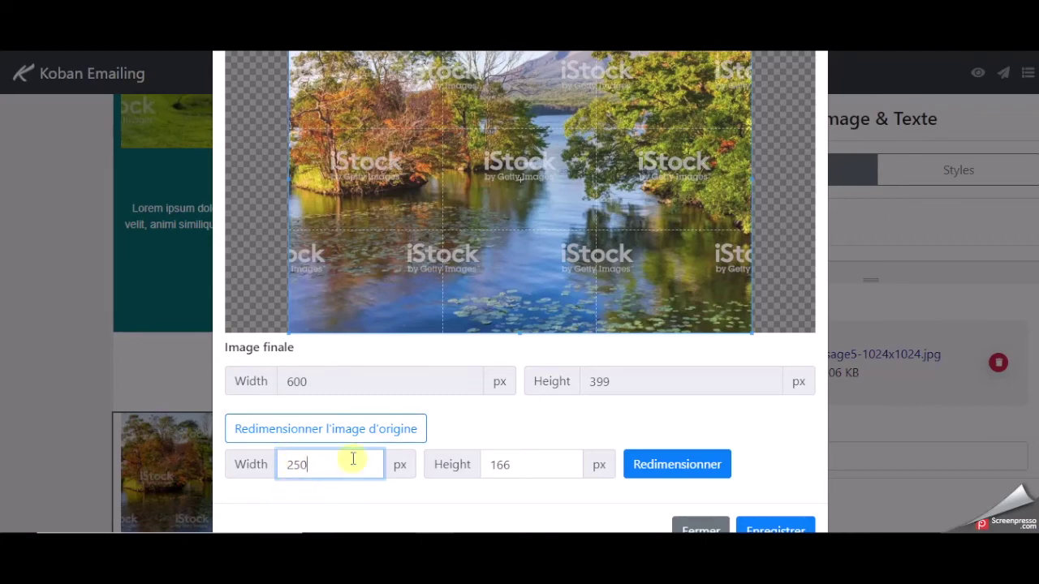
{"action": "left_click", "coordinate": [655, 463]}
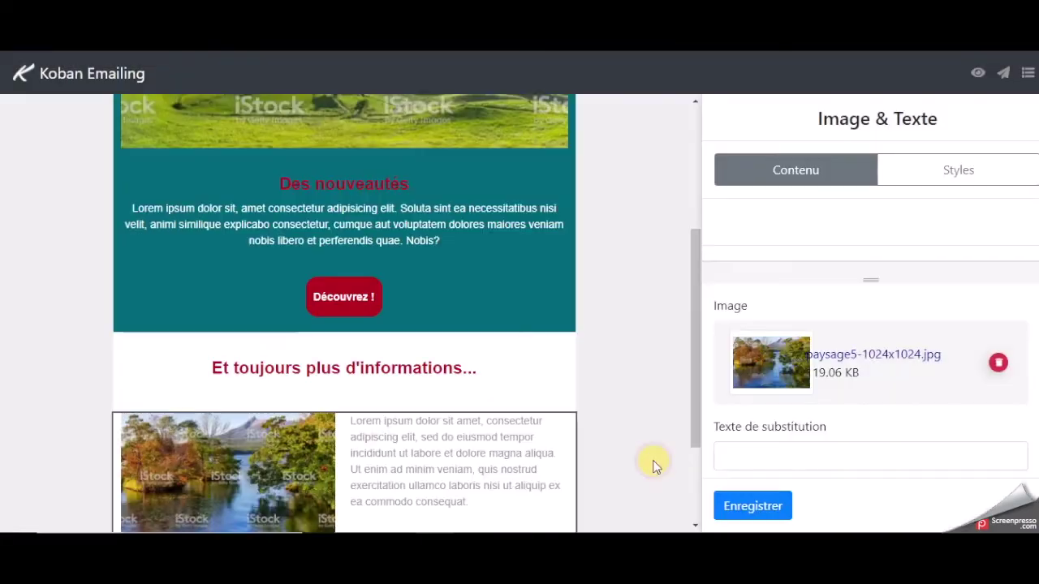
Give the image the alternative text "paysage" and a link to the Koban website, and save the block.
{"action": "scroll", "coordinate": [951, 412], "scroll_direction": "down", "scroll_amount": 1}
{"action": "left_click", "coordinate": [810, 382]}
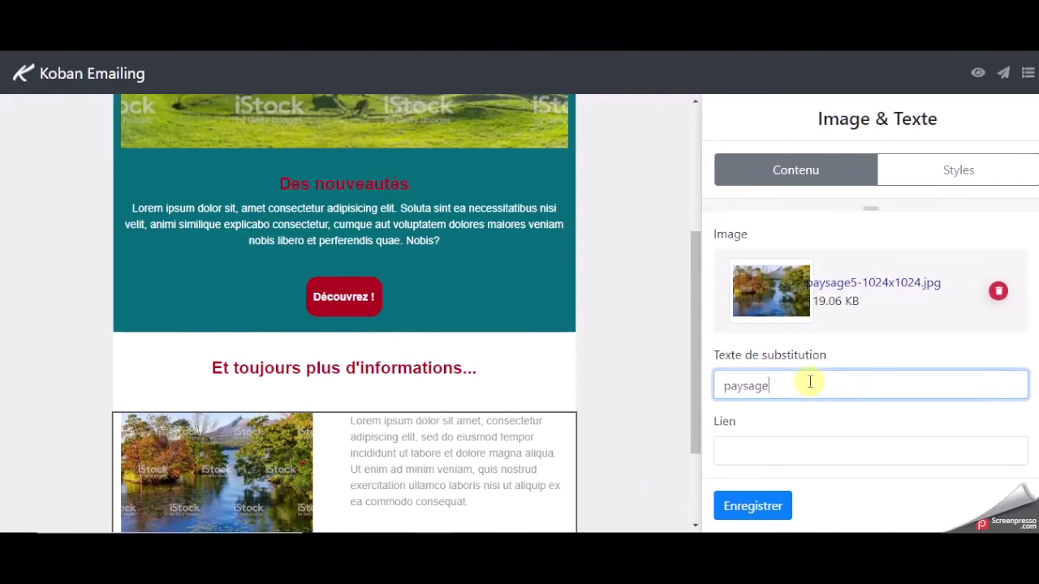
{"action": "left_click", "coordinate": [759, 450]}
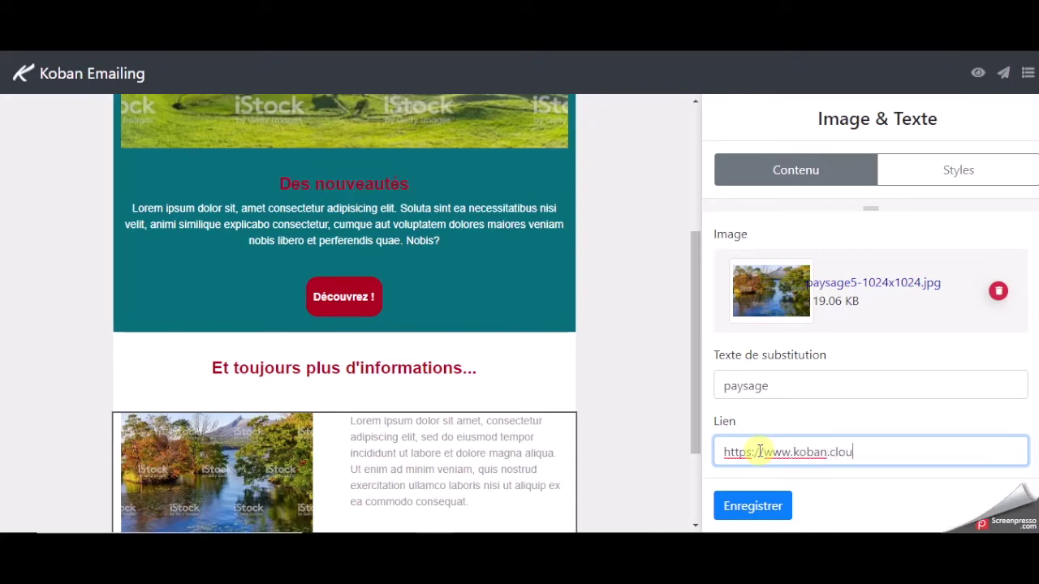
{"action": "left_click", "coordinate": [750, 508]}
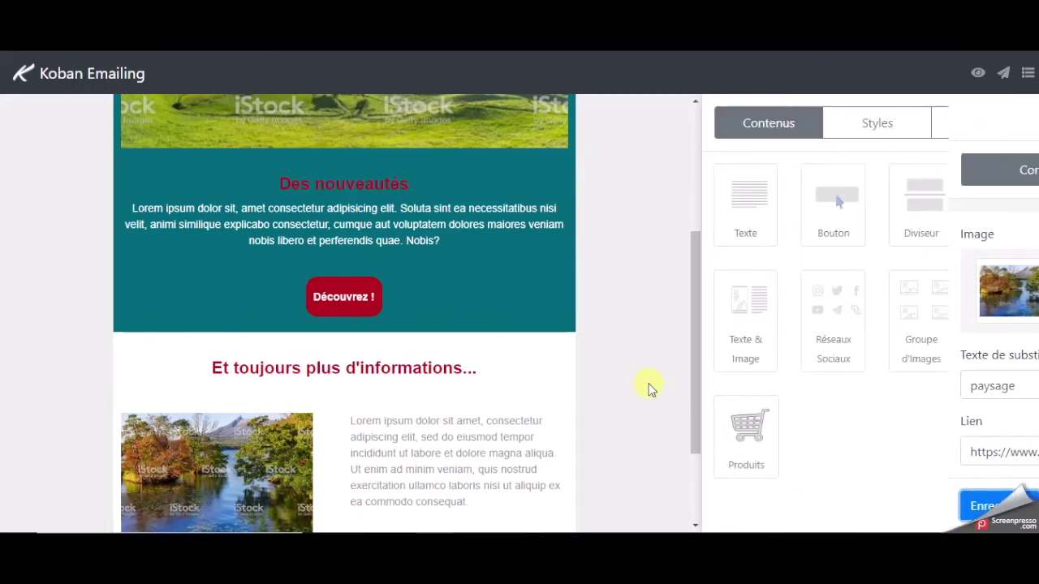
Reopen the prefooter's text and image block and add a line reading "Bonjour" above its Lorem ipsum paragraph.
{"action": "scroll", "coordinate": [650, 385], "scroll_direction": "down", "scroll_amount": 1}
{"action": "scroll", "coordinate": [649, 388], "scroll_direction": "down", "scroll_amount": 1}
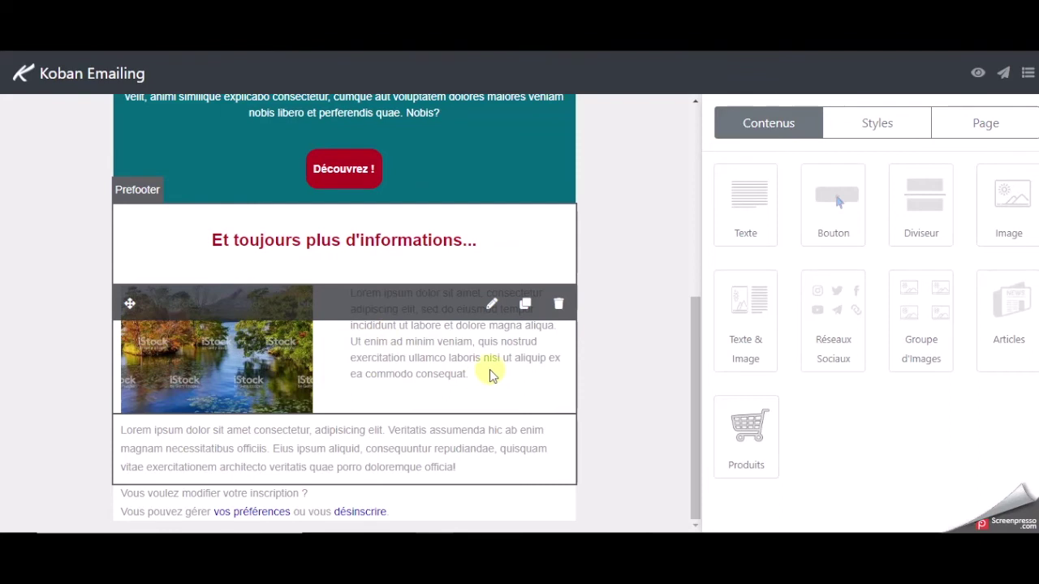
{"action": "left_click", "coordinate": [494, 305]}
{"action": "left_click_drag", "start_coordinate": [838, 398], "coordinate": [747, 399]}
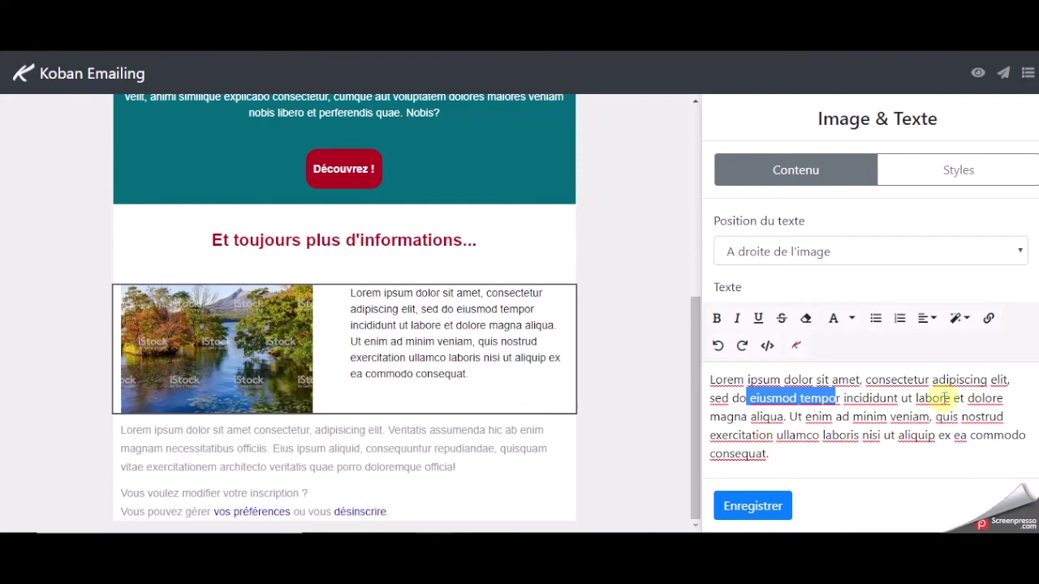
{"action": "scroll", "coordinate": [870, 341], "scroll_direction": "down", "scroll_amount": 1}
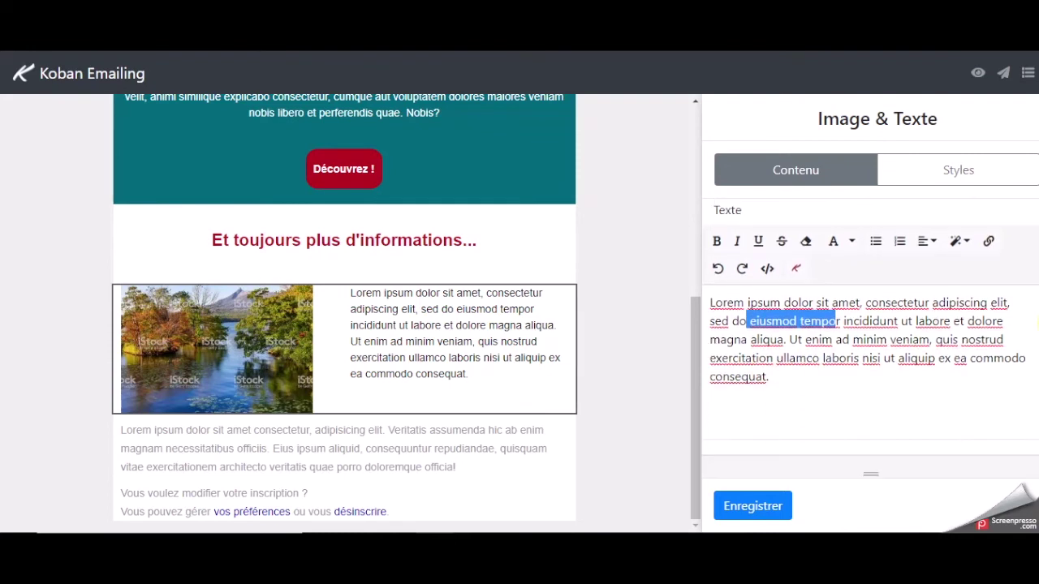
{"action": "left_click", "coordinate": [810, 376]}
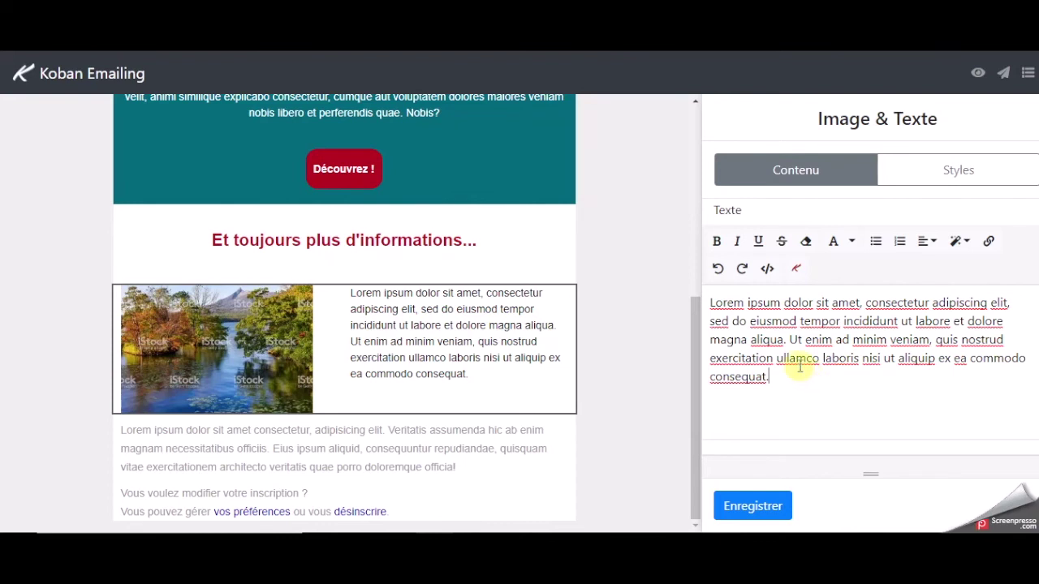
{"action": "left_click", "coordinate": [711, 303]}
{"action": "key", "text": "Return"}
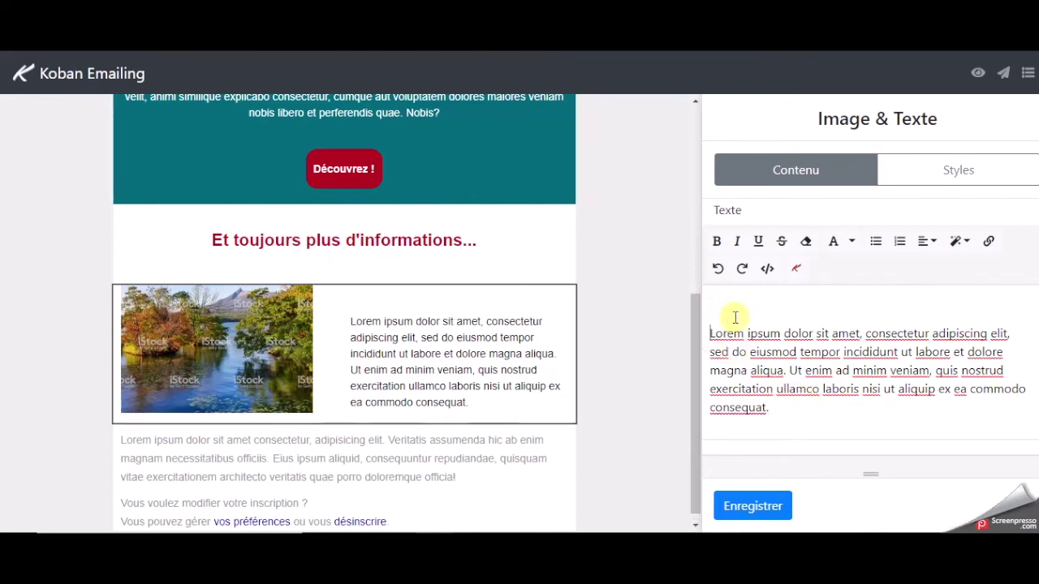
{"action": "left_click", "coordinate": [723, 307]}
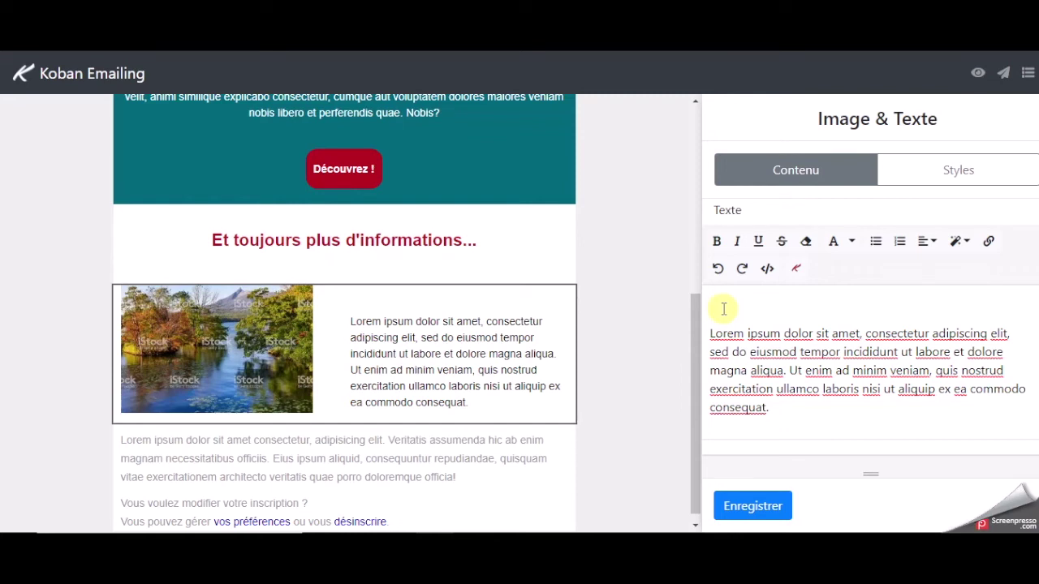
{"action": "type", "text": "Bonjour"}
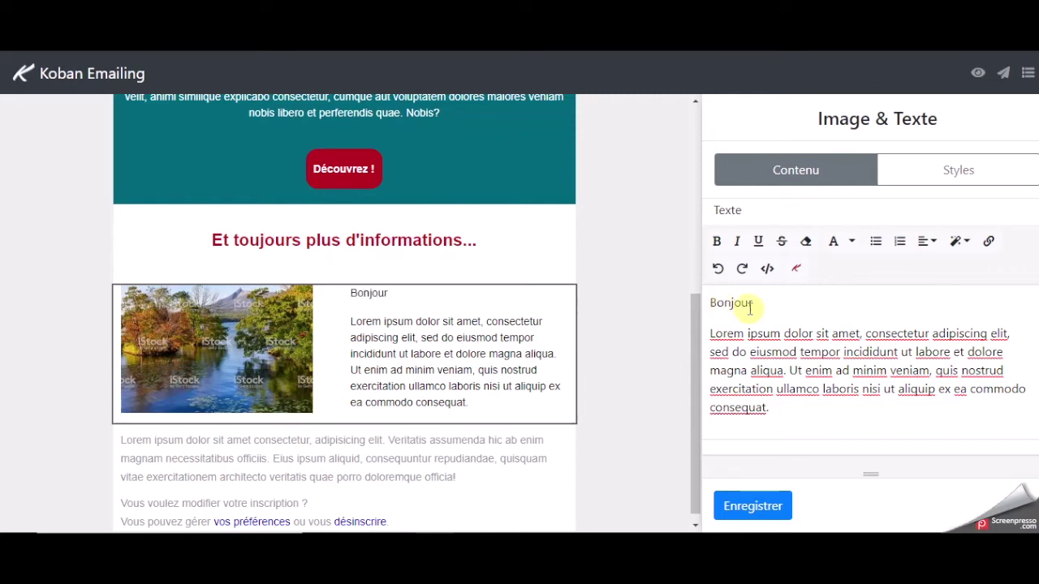
Insert the Koban code for the "Prénom" property after "Bonjour" and save the block.
{"action": "left_click", "coordinate": [795, 272]}
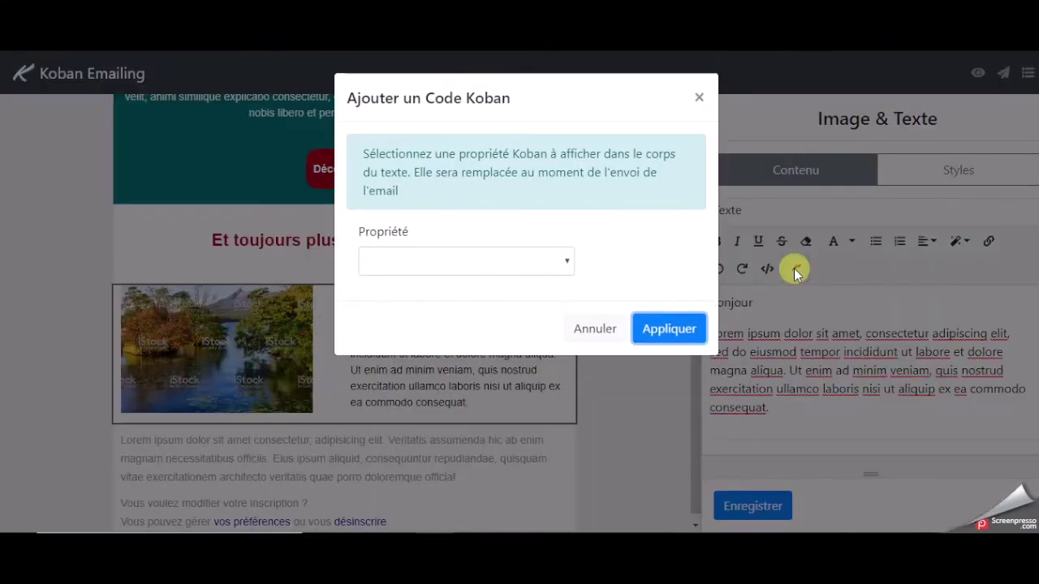
{"action": "left_click", "coordinate": [504, 263]}
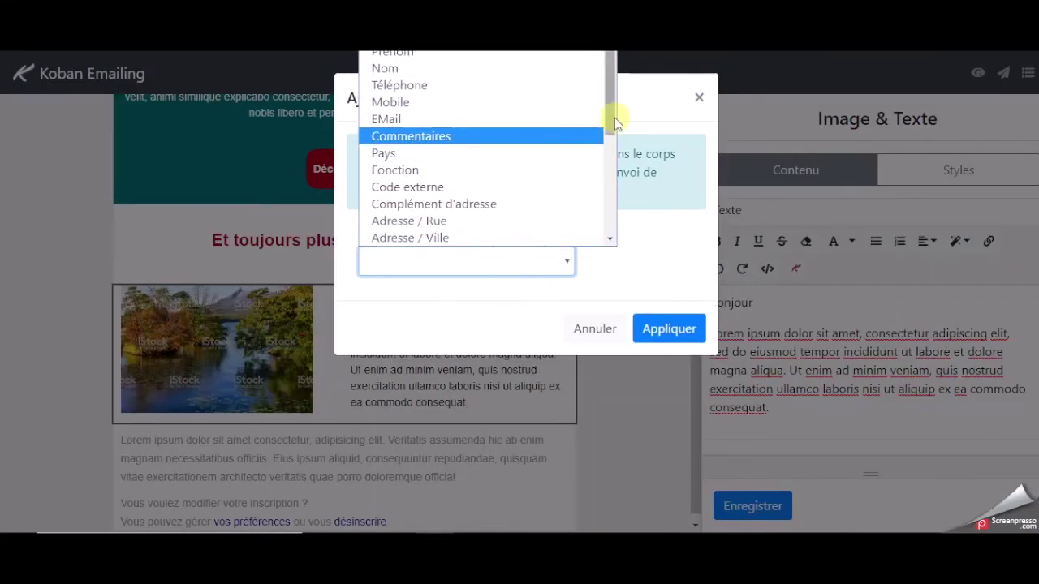
{"action": "left_click_drag", "start_coordinate": [613, 77], "coordinate": [611, 54]}
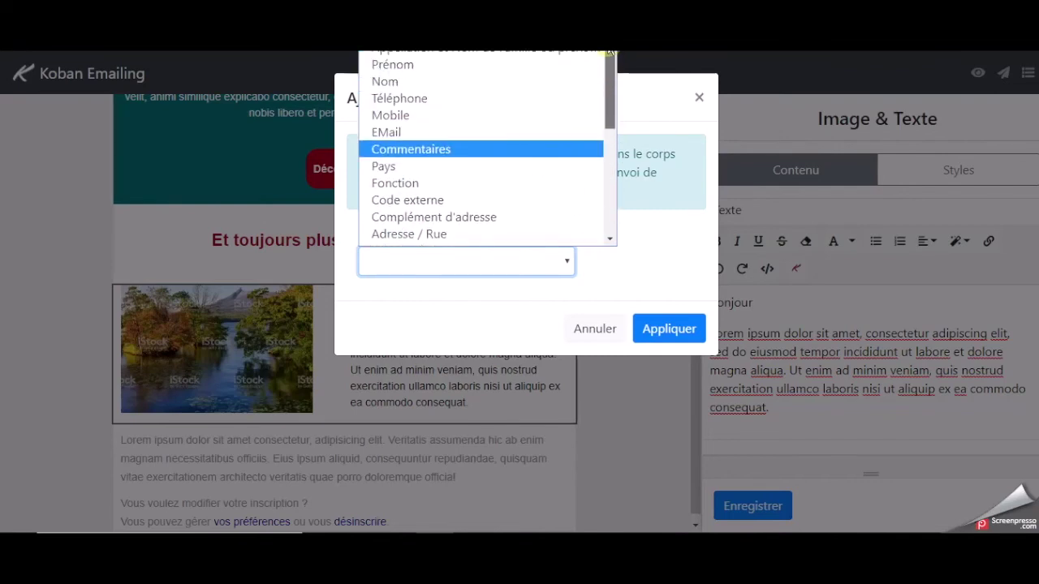
{"action": "left_click", "coordinate": [410, 65]}
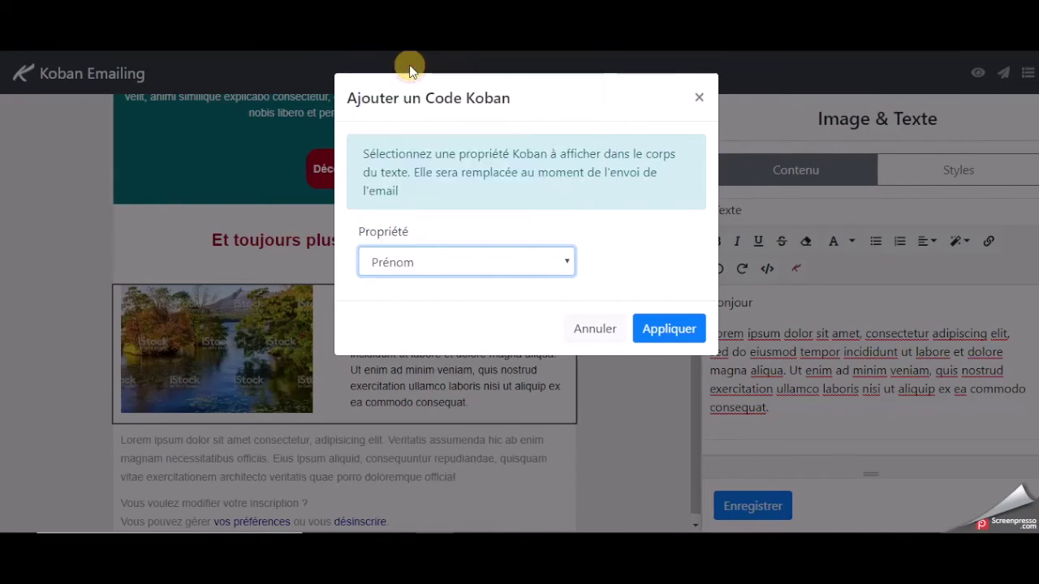
{"action": "left_click", "coordinate": [669, 329]}
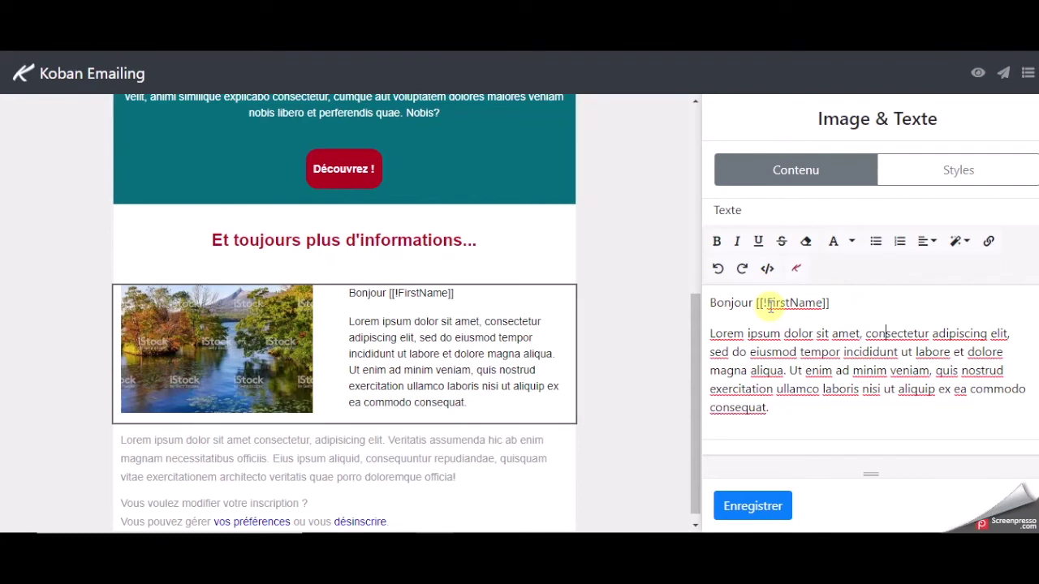
{"action": "left_click_drag", "start_coordinate": [844, 302], "coordinate": [753, 301]}
{"action": "left_click", "coordinate": [866, 302]}
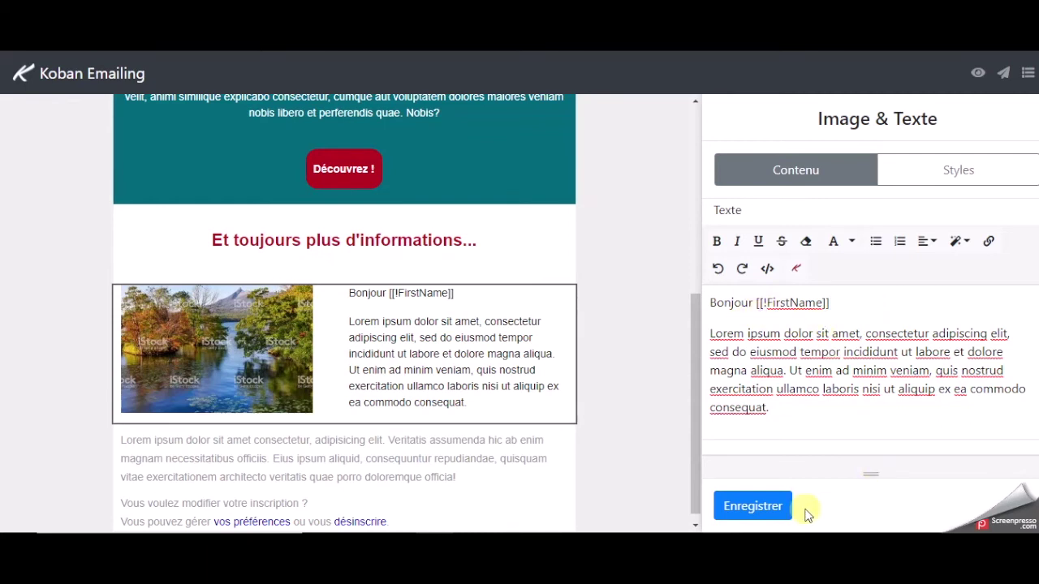
{"action": "left_click", "coordinate": [761, 507]}
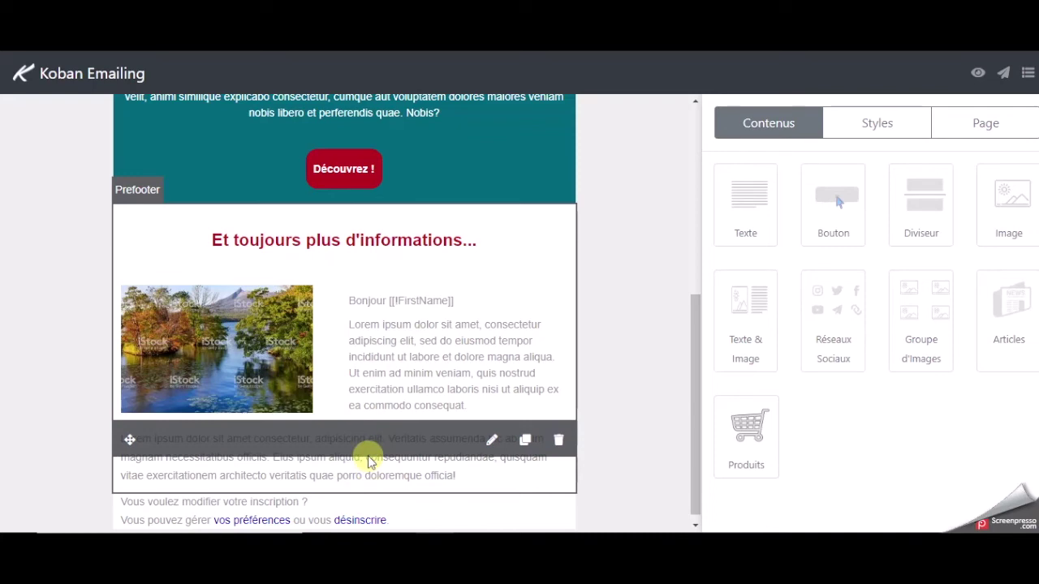
Delete the leftover Lorem ipsum text block below the image and insert a button block in its place.
{"action": "left_click", "coordinate": [559, 440]}
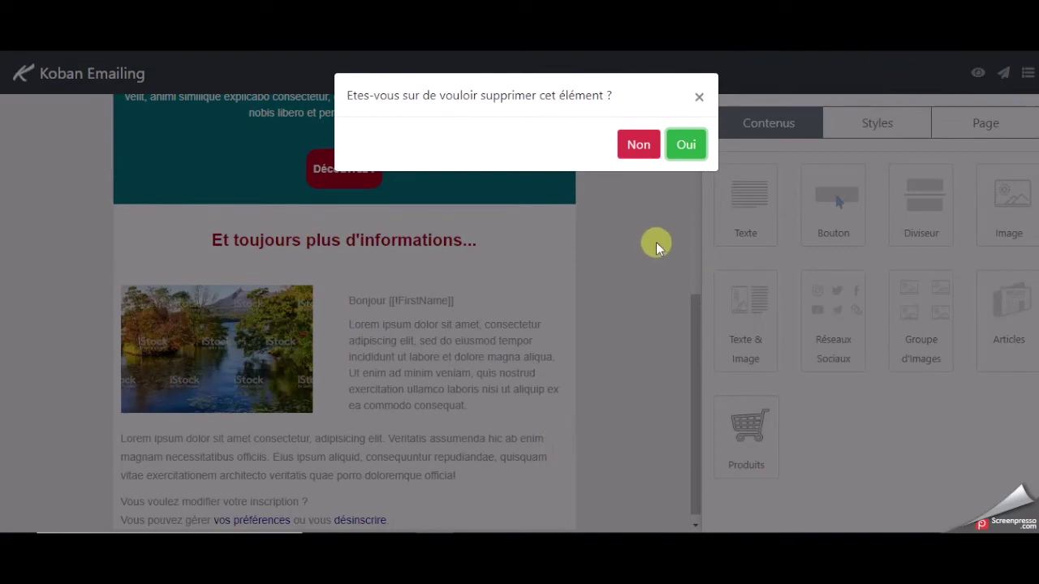
{"action": "left_click", "coordinate": [687, 146]}
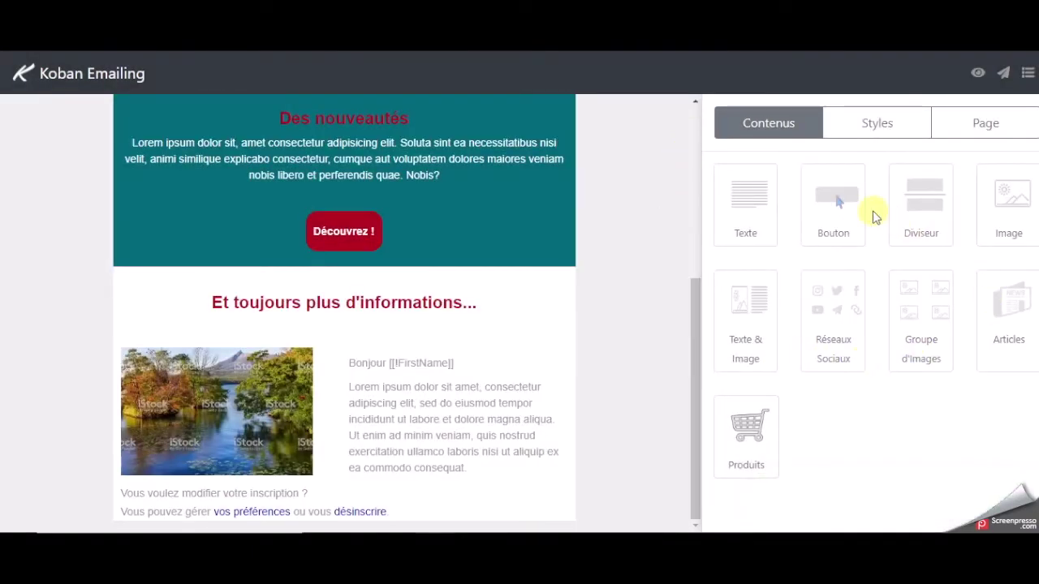
{"action": "left_click_drag", "start_coordinate": [843, 200], "coordinate": [475, 502]}
{"action": "scroll", "coordinate": [582, 396], "scroll_direction": "down", "scroll_amount": 1}
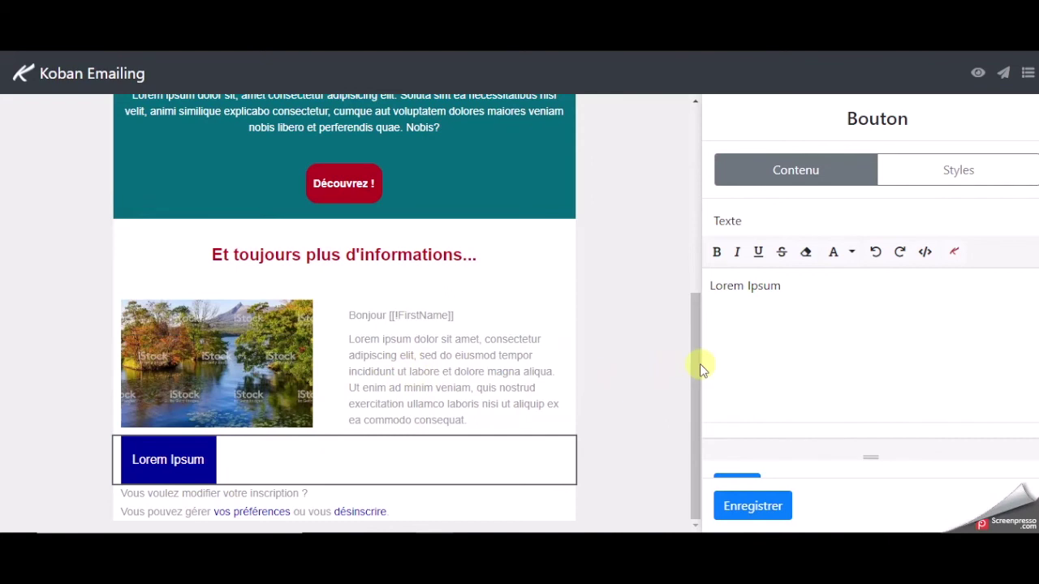
Set the new button's text to "Lire l'article" and select the placeholder in its link field.
{"action": "left_click_drag", "start_coordinate": [801, 292], "coordinate": [633, 295]}
{"action": "type", "text": "Lire l'ar"}
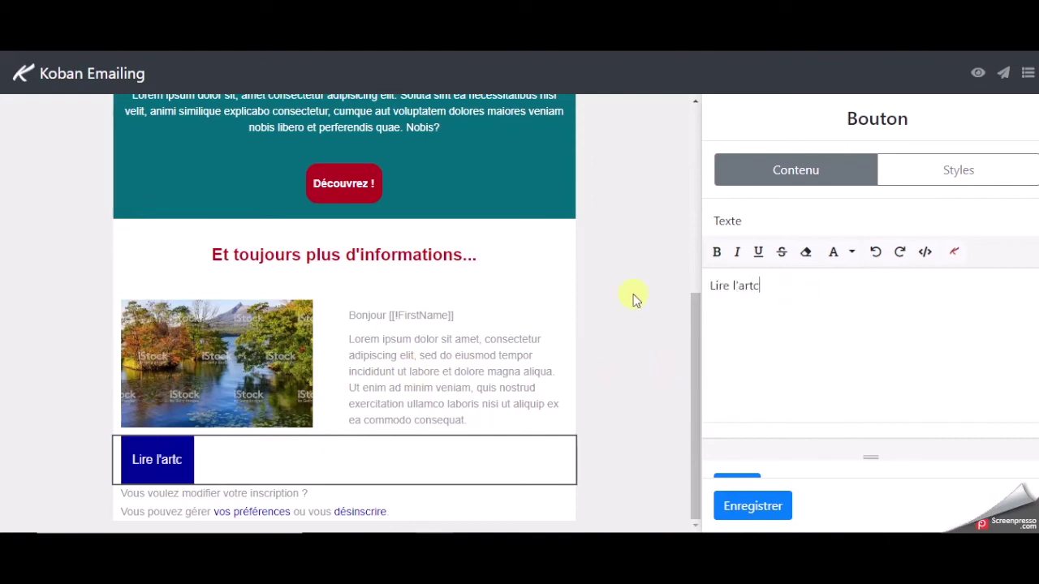
{"action": "type", "text": "ticle"}
{"action": "scroll", "coordinate": [826, 355], "scroll_direction": "down", "scroll_amount": 2}
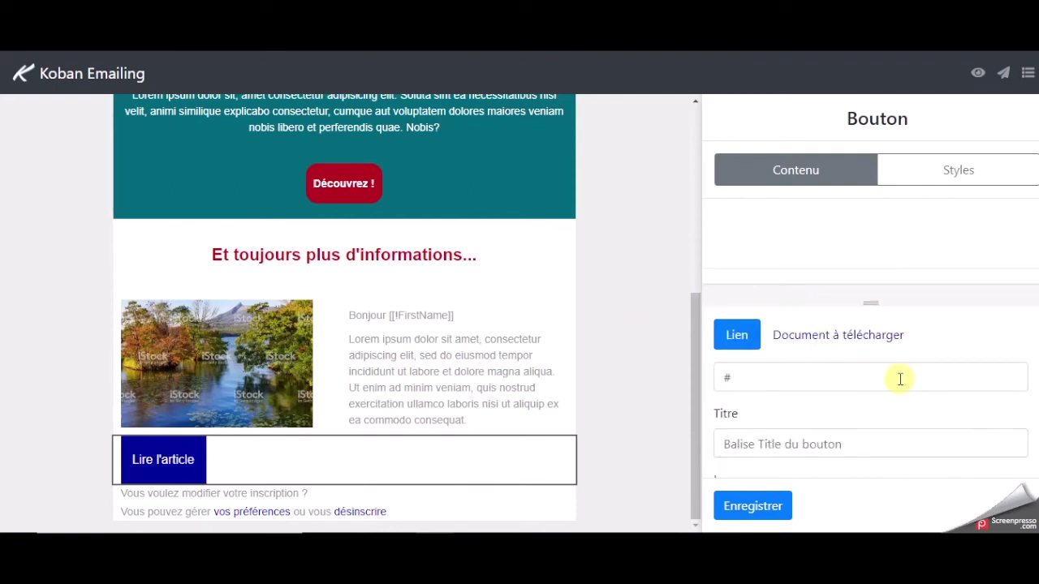
{"action": "double_click", "coordinate": [765, 373]}
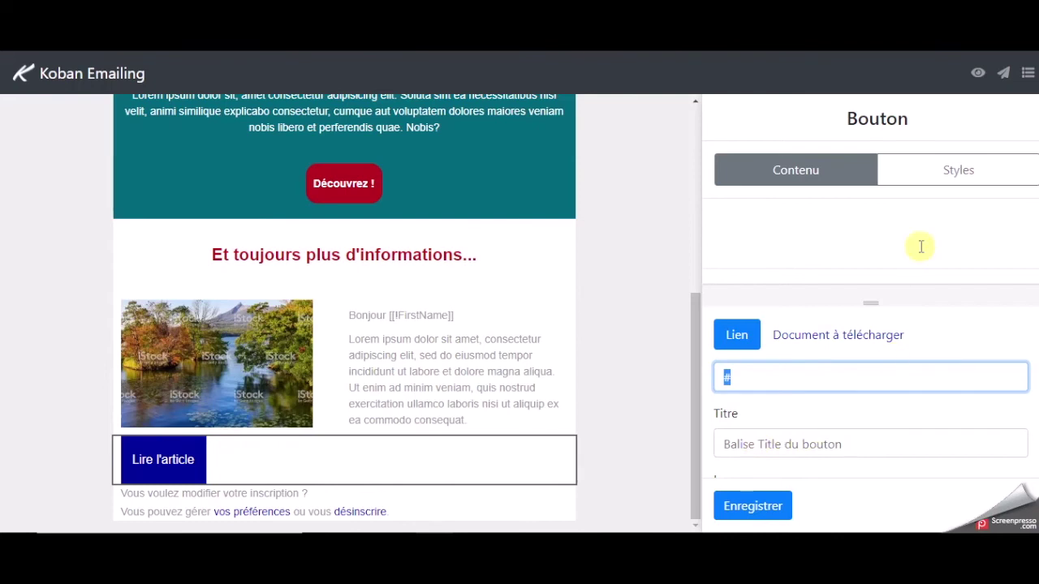
Style the "Lire l'article" button with the red #B80F1E from the colour notes and the Arial font.
{"action": "left_click", "coordinate": [923, 176]}
{"action": "scroll", "coordinate": [860, 285], "scroll_direction": "up", "scroll_amount": 2}
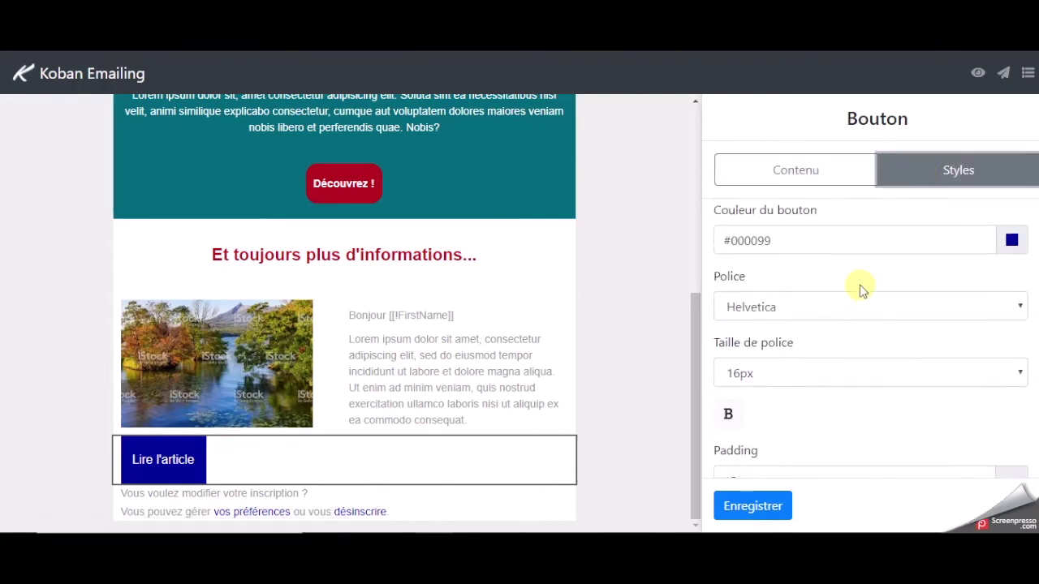
{"action": "key", "text": "alt+Tab"}
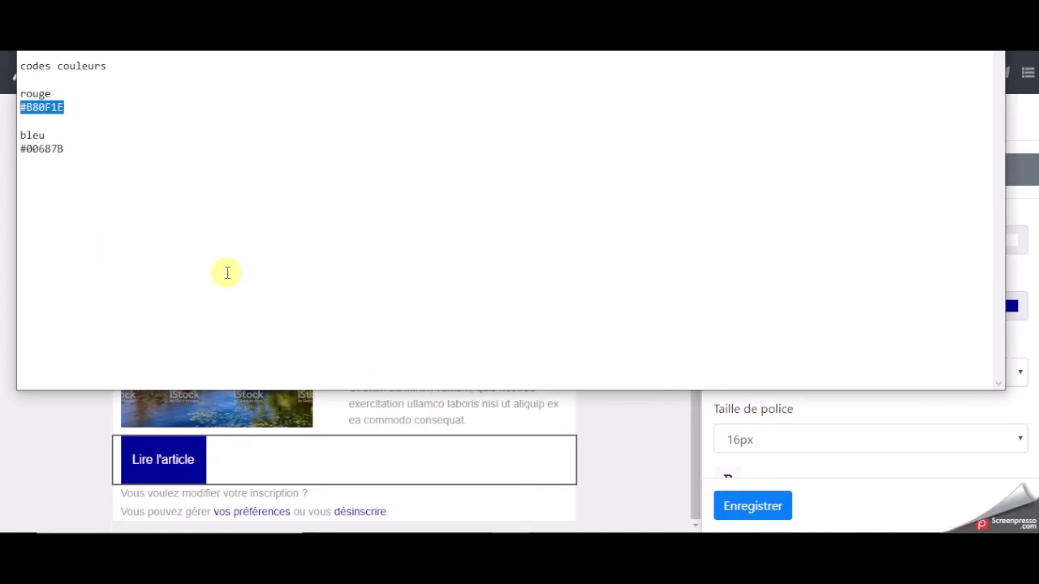
{"action": "left_click", "coordinate": [631, 449]}
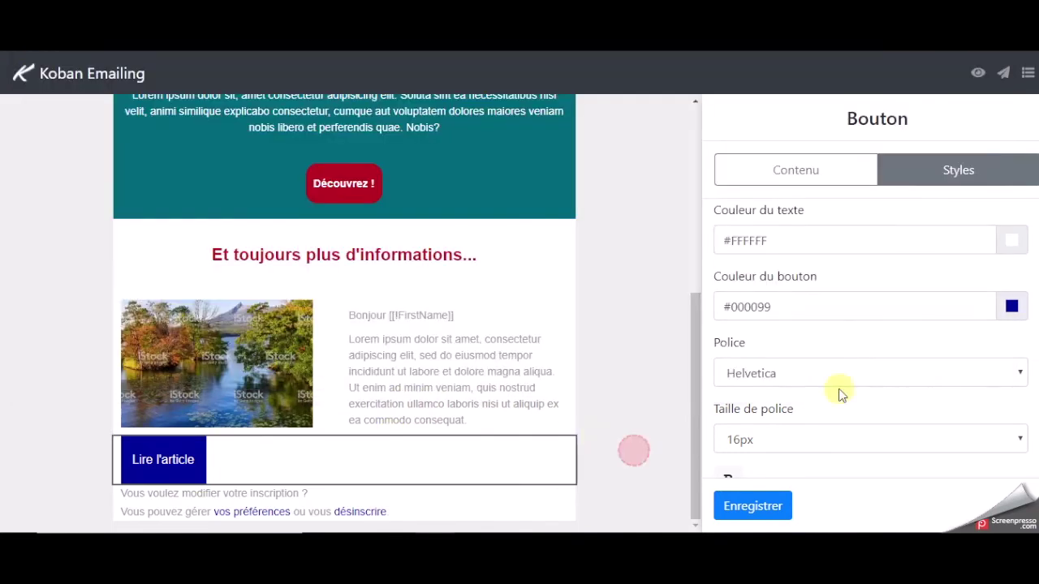
{"action": "left_click", "coordinate": [793, 304]}
{"action": "type", "text": "#B80F1E"}
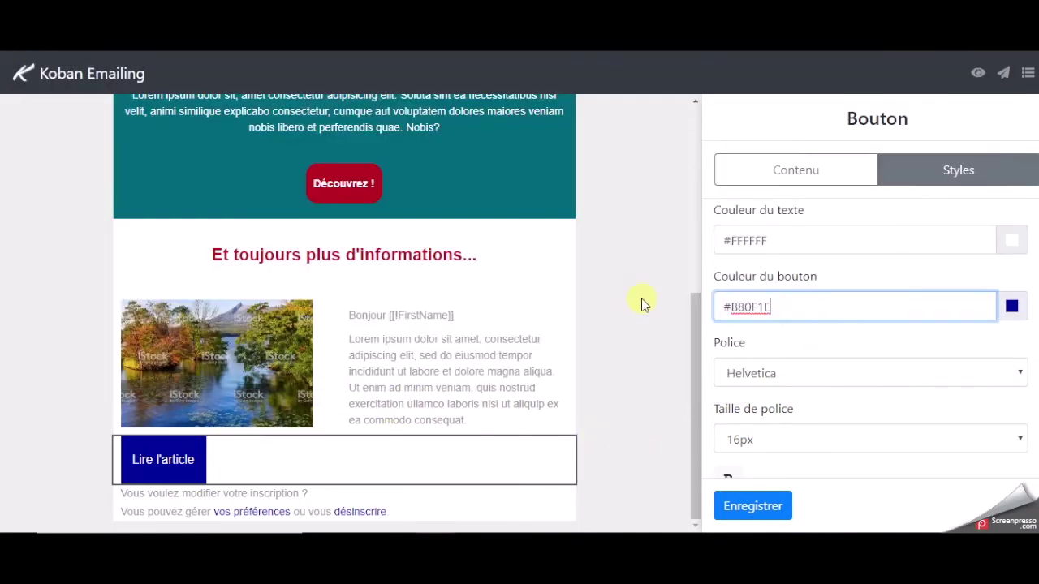
{"action": "left_click", "coordinate": [778, 378]}
{"action": "left_click", "coordinate": [740, 396]}
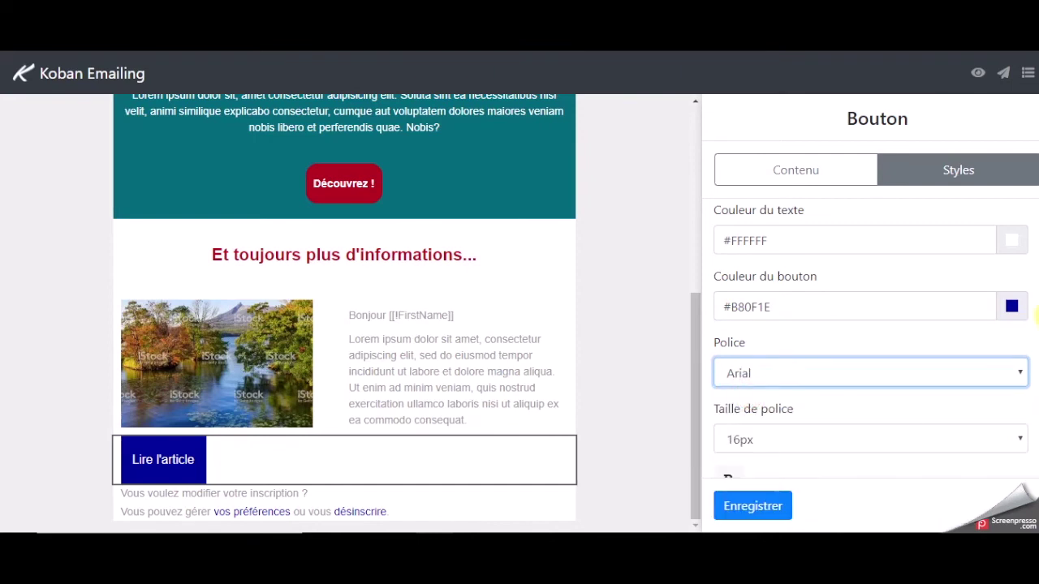
Make the "Lire l'article" button's text bold, centre the button in its block, and save it.
{"action": "scroll", "coordinate": [893, 341], "scroll_direction": "down", "scroll_amount": 3}
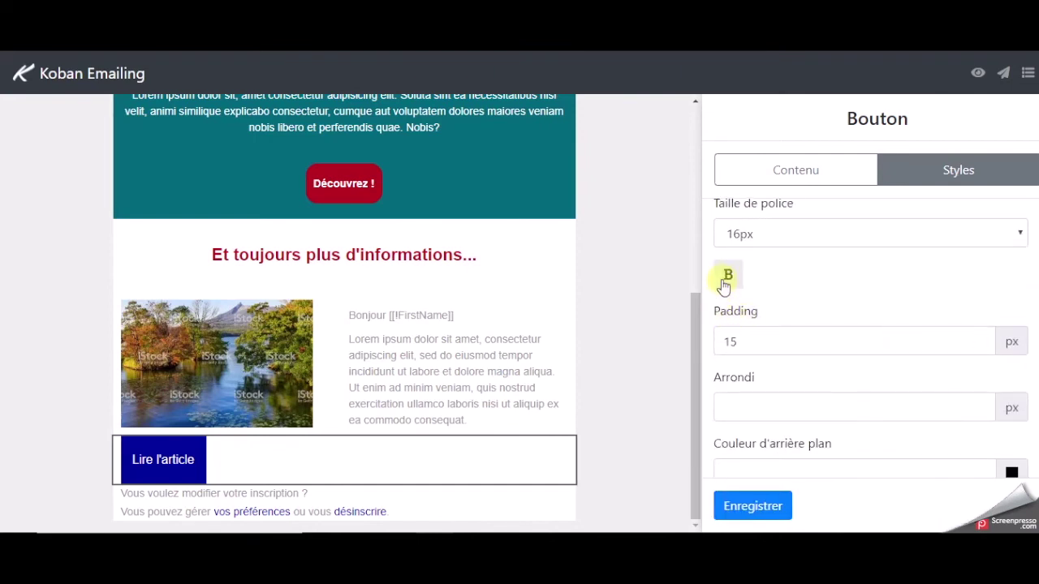
{"action": "left_click", "coordinate": [727, 274]}
{"action": "scroll", "coordinate": [917, 412], "scroll_direction": "up", "scroll_amount": 3}
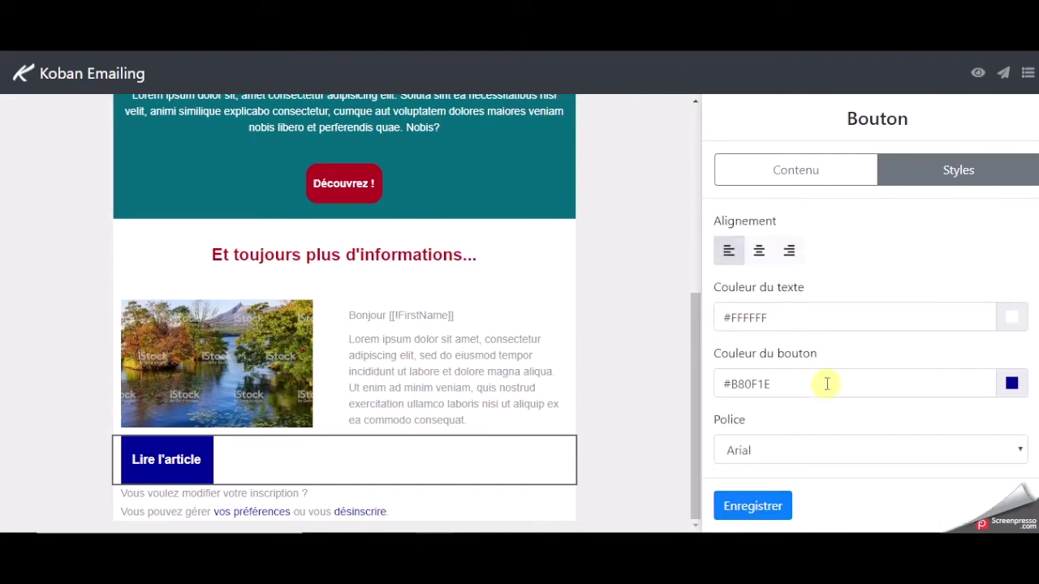
{"action": "left_click", "coordinate": [759, 253]}
{"action": "left_click", "coordinate": [758, 508]}
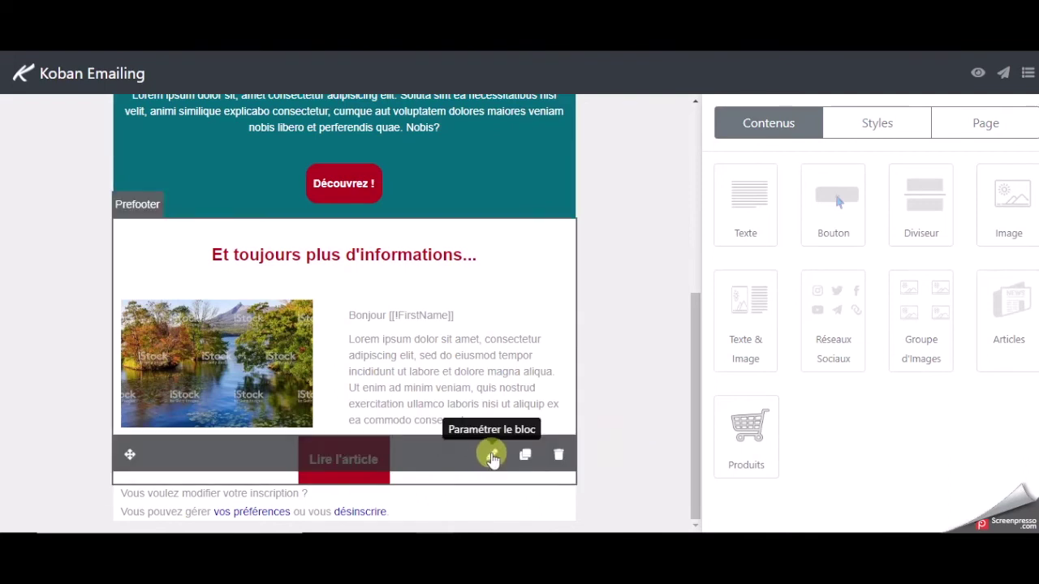
Set the "Lire l'article" button's padding to 10 px, round its corners, and save the block.
{"action": "left_click", "coordinate": [492, 454]}
{"action": "left_click", "coordinate": [944, 173]}
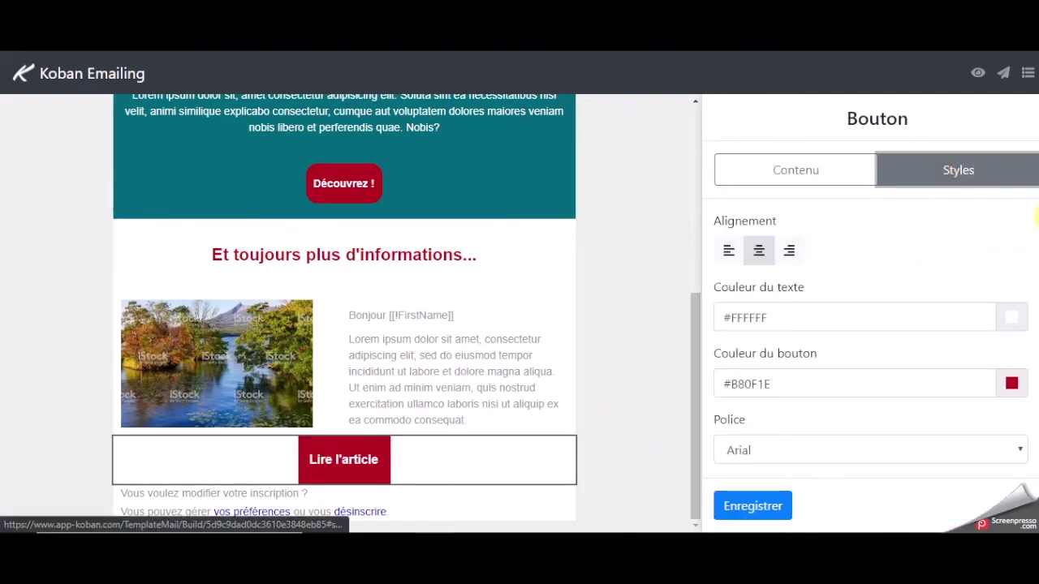
{"action": "scroll", "coordinate": [1037, 230], "scroll_direction": "down", "scroll_amount": 2}
{"action": "scroll", "coordinate": [1032, 325], "scroll_direction": "down", "scroll_amount": 3}
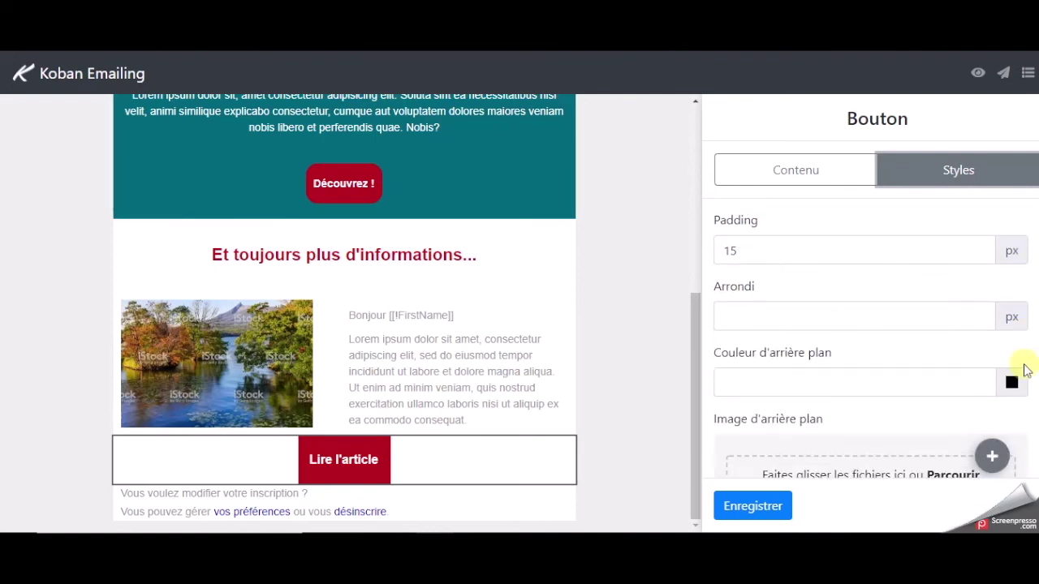
{"action": "left_click_drag", "start_coordinate": [754, 249], "coordinate": [703, 249]}
{"action": "type", "text": "10"}
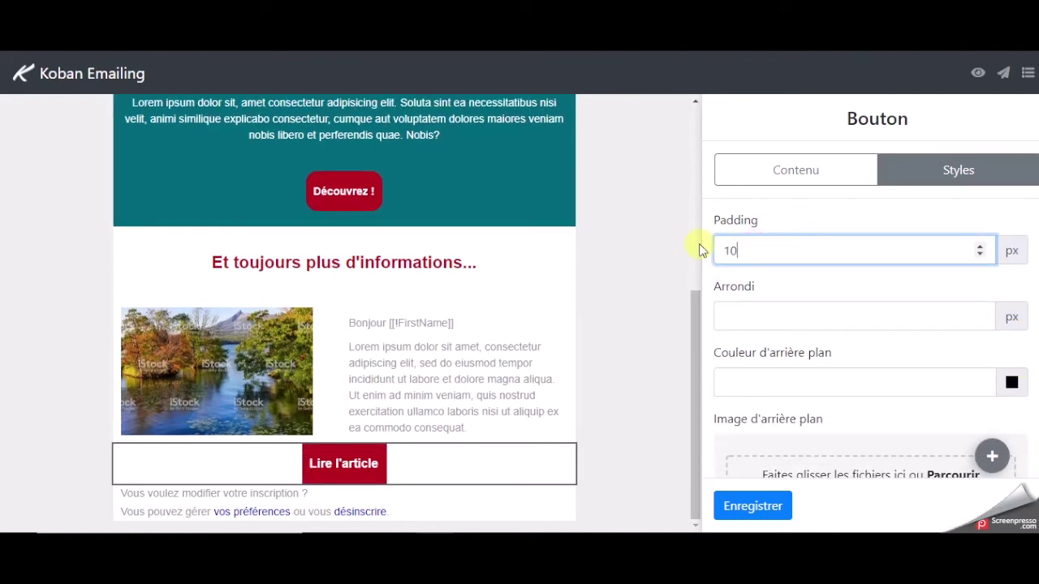
{"action": "left_click", "coordinate": [745, 318]}
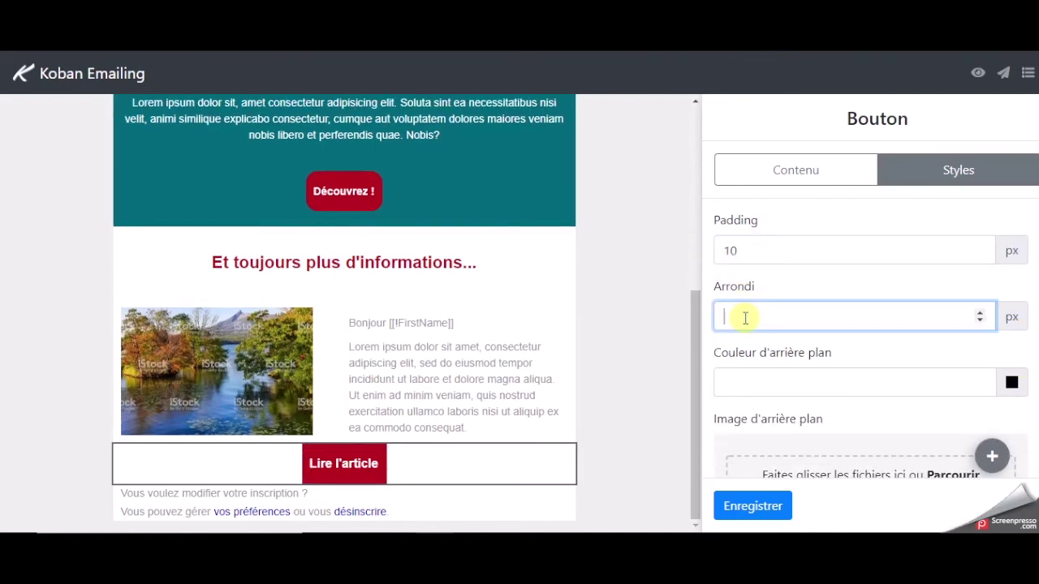
{"action": "left_click", "coordinate": [743, 505]}
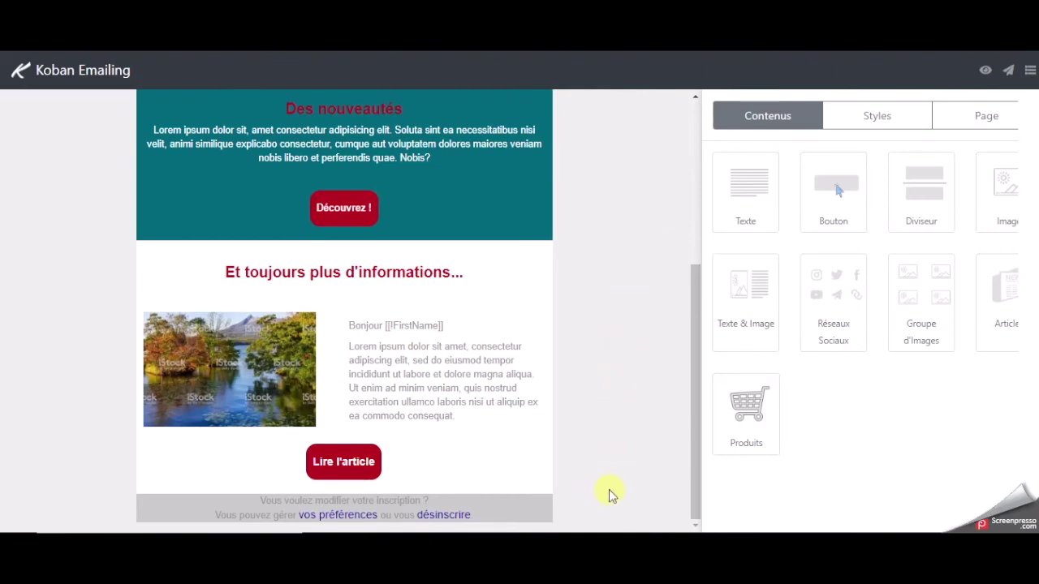
Switch to the Koban EMailing settings and review the header and footer of the unsubscribe page.
{"action": "mouse_move", "coordinate": [519, 509]}
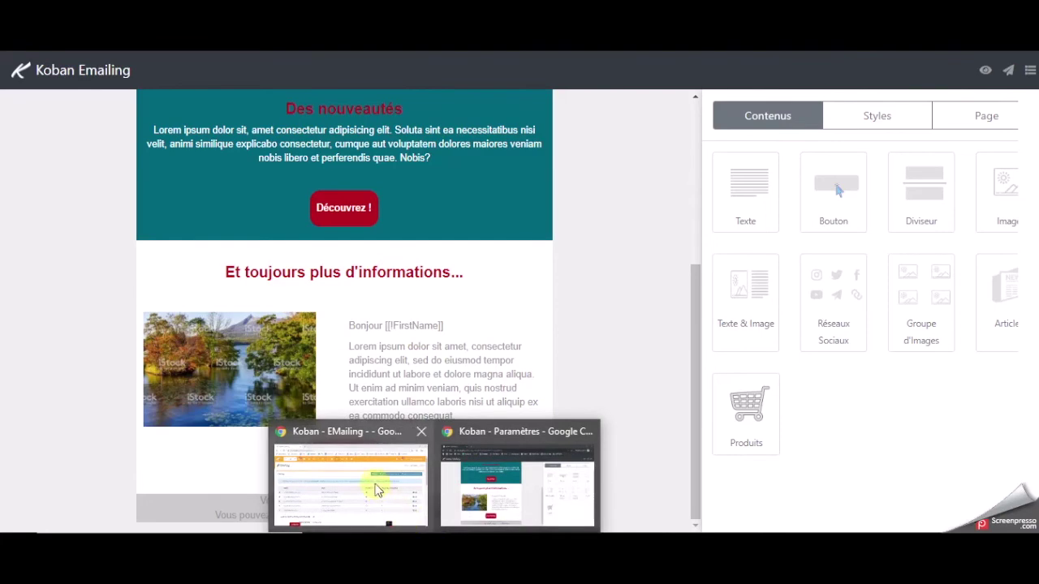
{"action": "left_click", "coordinate": [367, 470]}
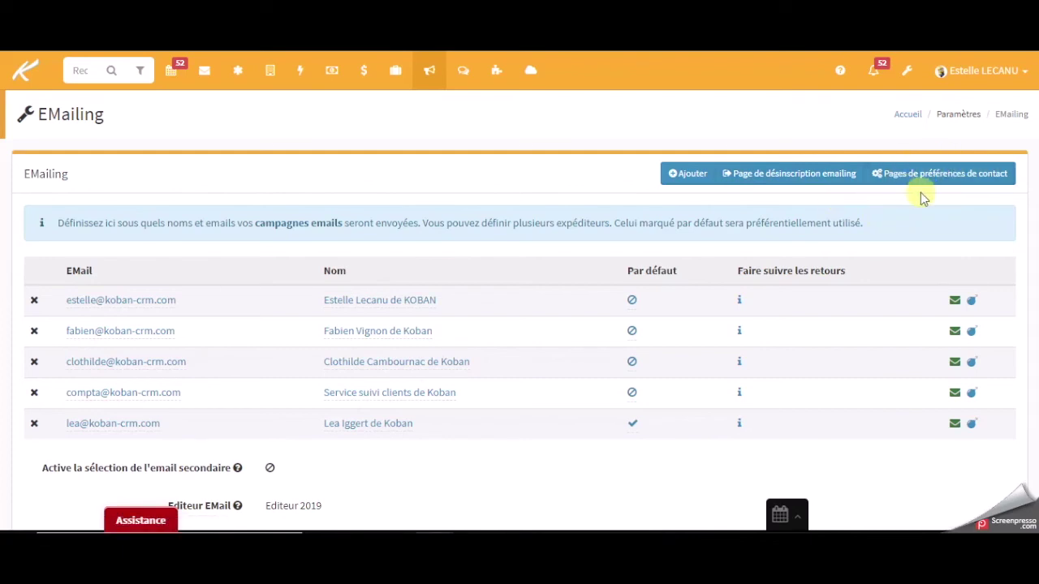
{"action": "left_click", "coordinate": [778, 175]}
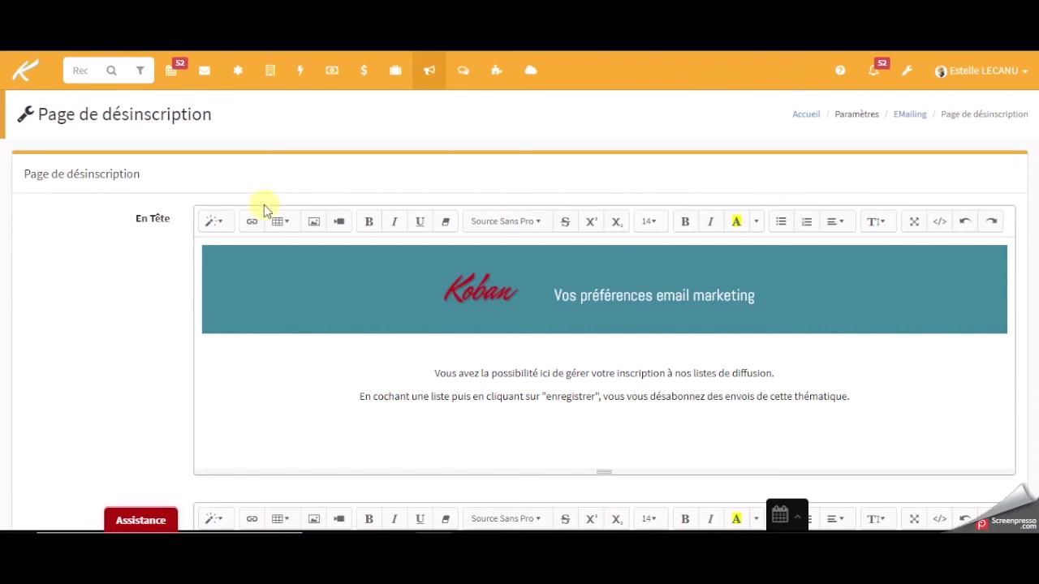
{"action": "scroll", "coordinate": [95, 253], "scroll_direction": "down", "scroll_amount": 1}
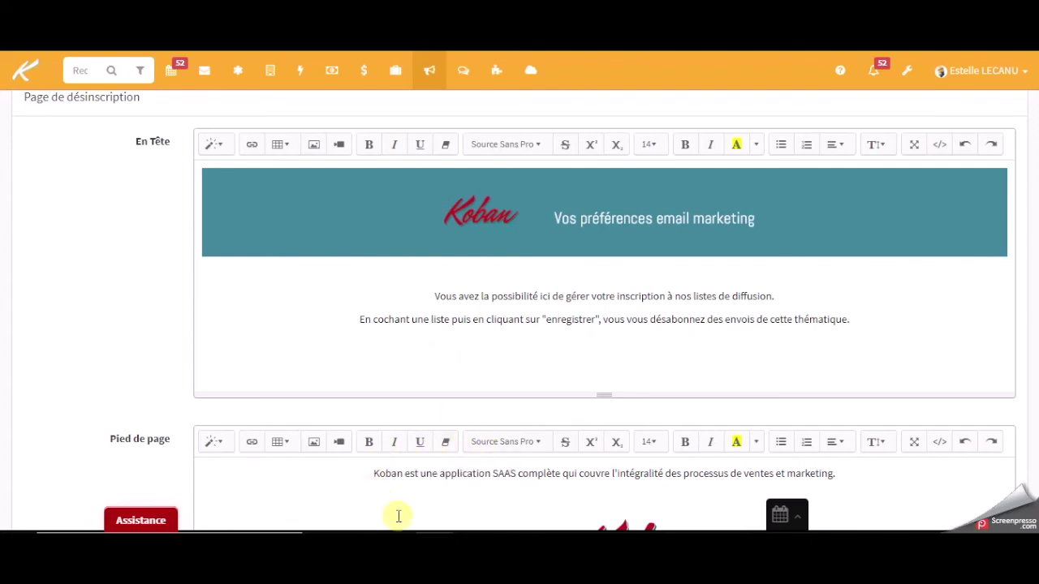
{"action": "scroll", "coordinate": [134, 350], "scroll_direction": "down", "scroll_amount": 1}
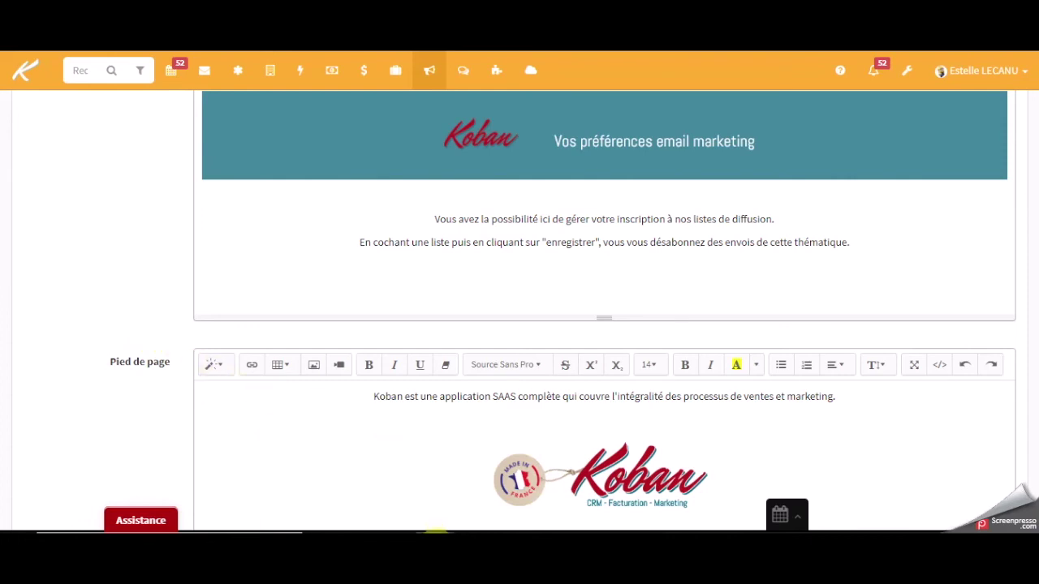
Return to the email template and delete the default preferences and unsubscribe text from the footer block.
{"action": "mouse_move", "coordinate": [436, 532]}
{"action": "left_click", "coordinate": [498, 496]}
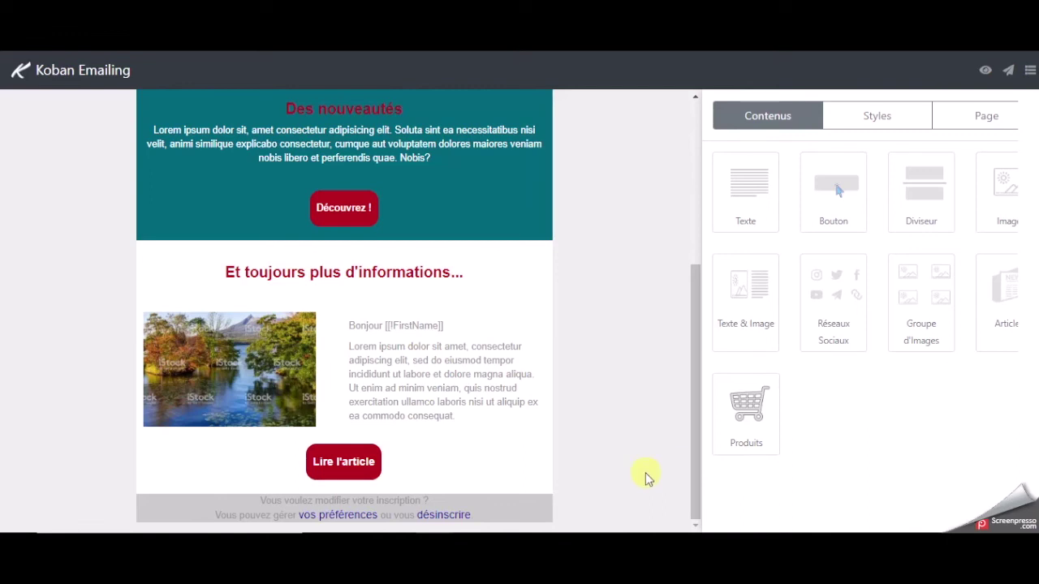
{"action": "mouse_move", "coordinate": [513, 508]}
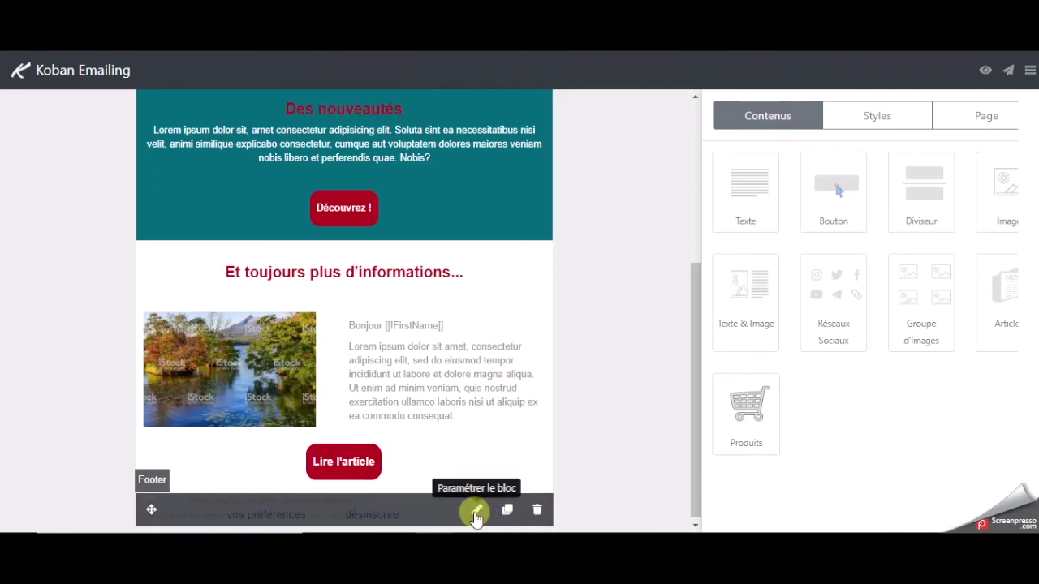
{"action": "left_click", "coordinate": [474, 511]}
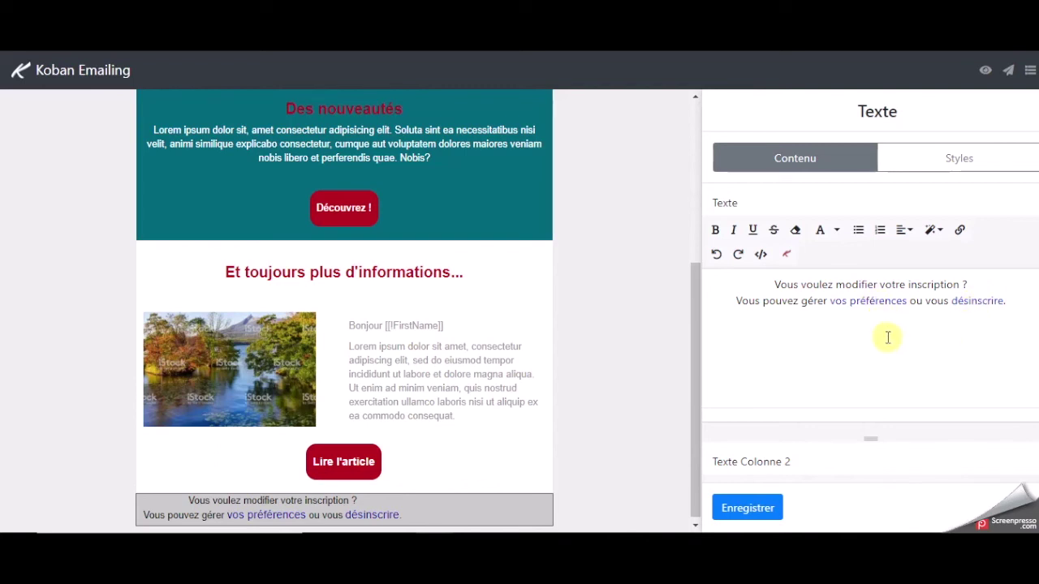
{"action": "left_click_drag", "start_coordinate": [772, 284], "coordinate": [1015, 306]}
{"action": "key", "text": "BackSpace"}
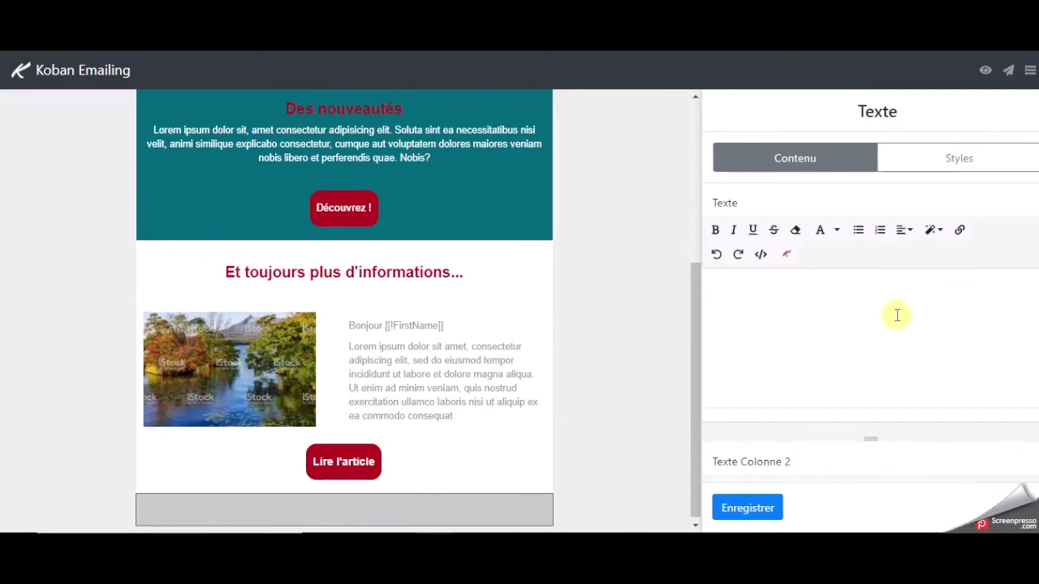
Insert the Koban code "Lien de désinscription" in the footer with the text "Cliquez ici si vous souhaitez vous désinscrire".
{"action": "left_click", "coordinate": [787, 257]}
{"action": "left_click", "coordinate": [504, 234]}
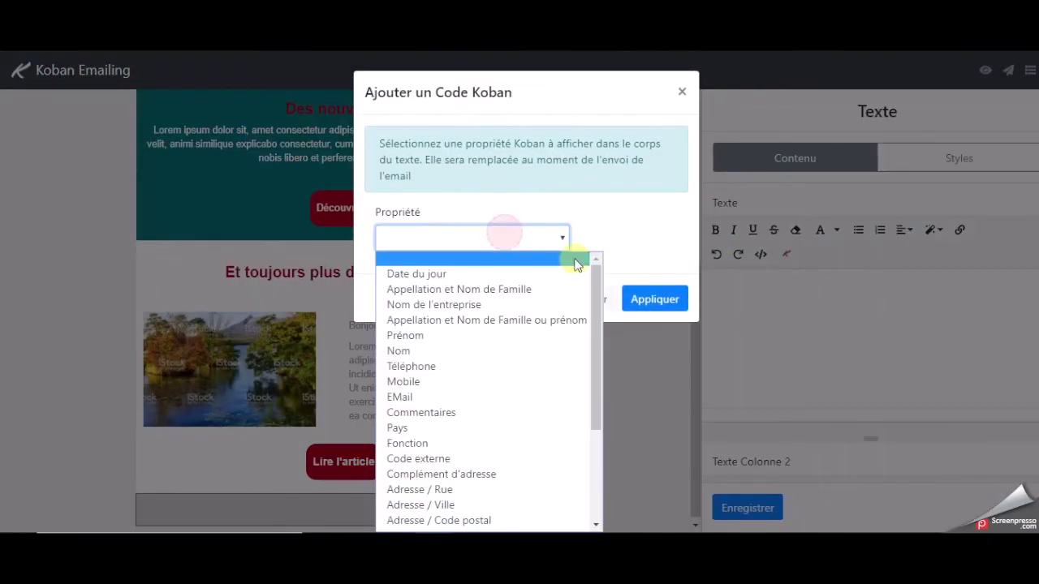
{"action": "left_click_drag", "start_coordinate": [597, 283], "coordinate": [600, 377]}
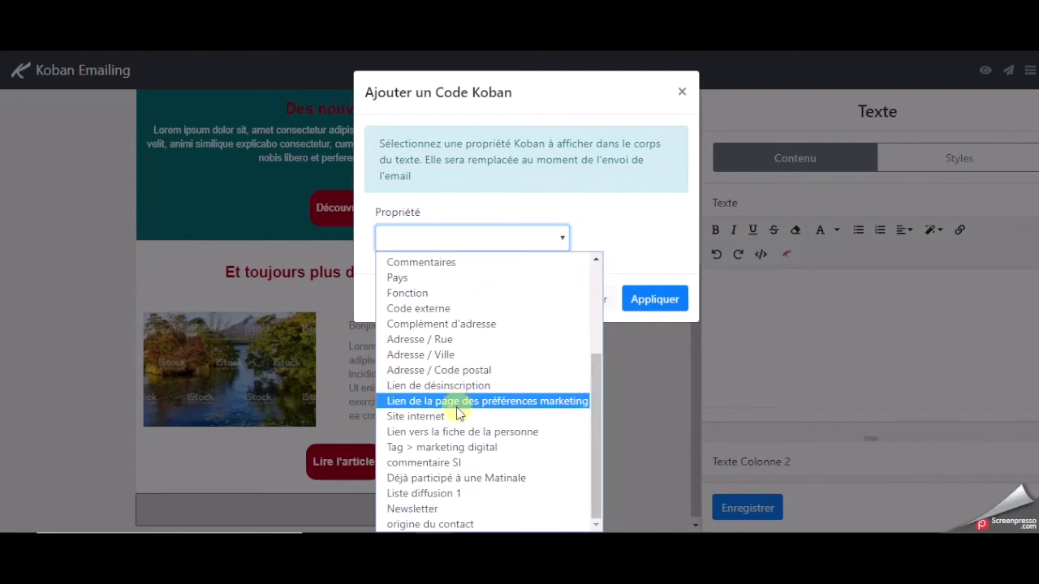
{"action": "left_click", "coordinate": [454, 387]}
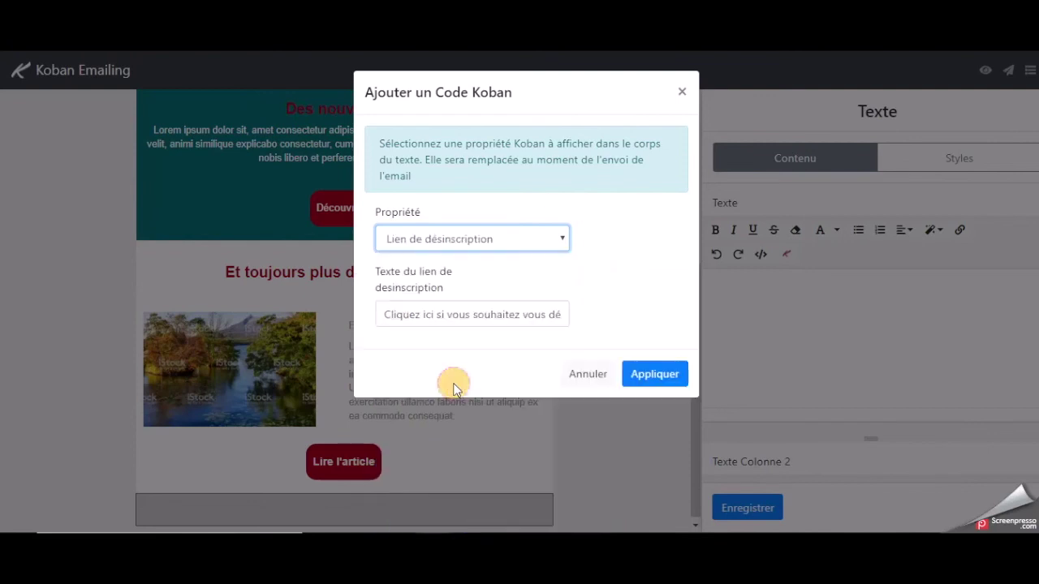
{"action": "left_click", "coordinate": [654, 374]}
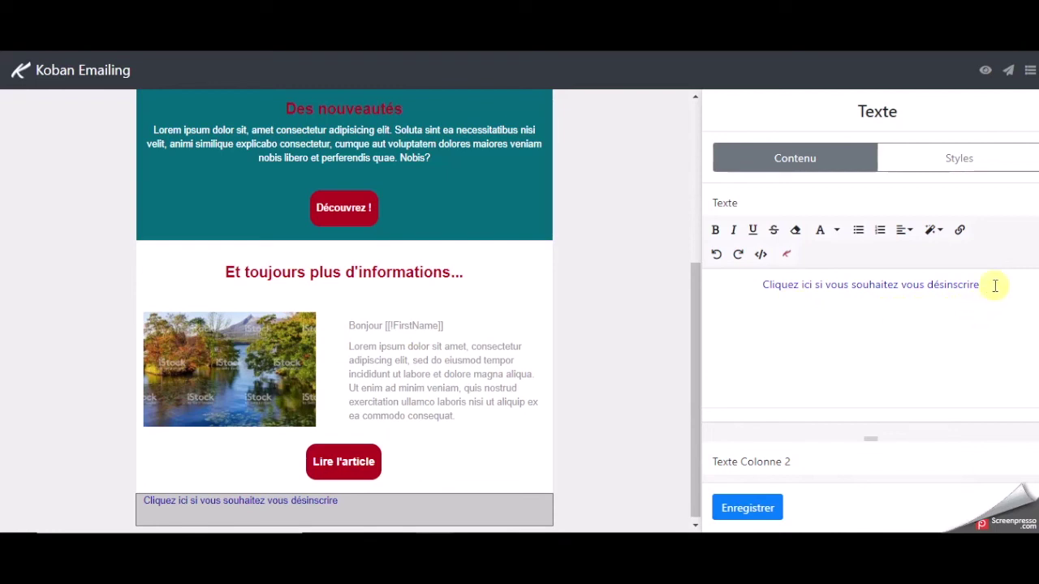
Centre the unsubscribe link in the footer text and save the block.
{"action": "left_click_drag", "start_coordinate": [994, 285], "coordinate": [728, 278]}
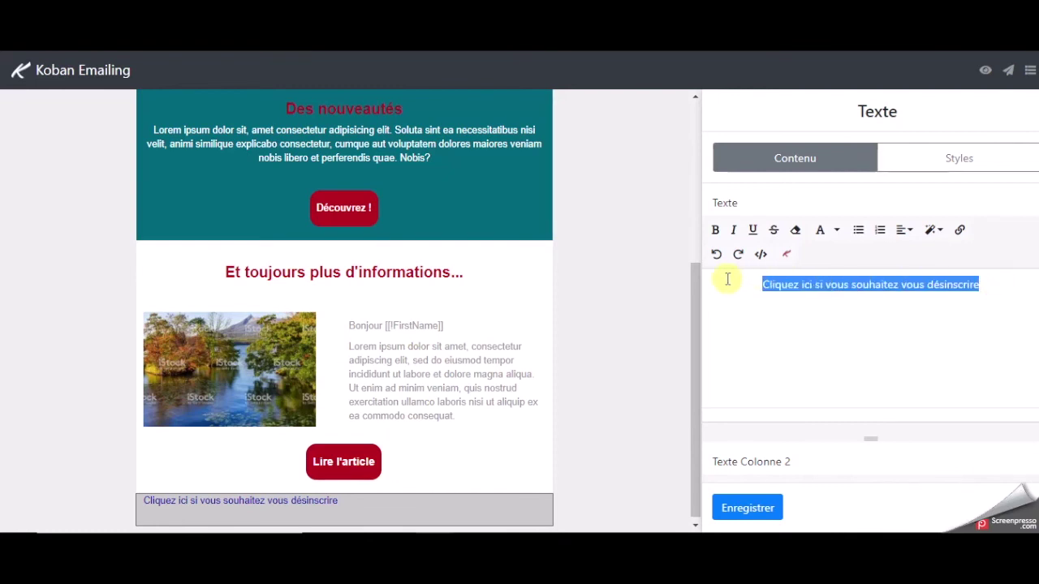
{"action": "left_click", "coordinate": [904, 230]}
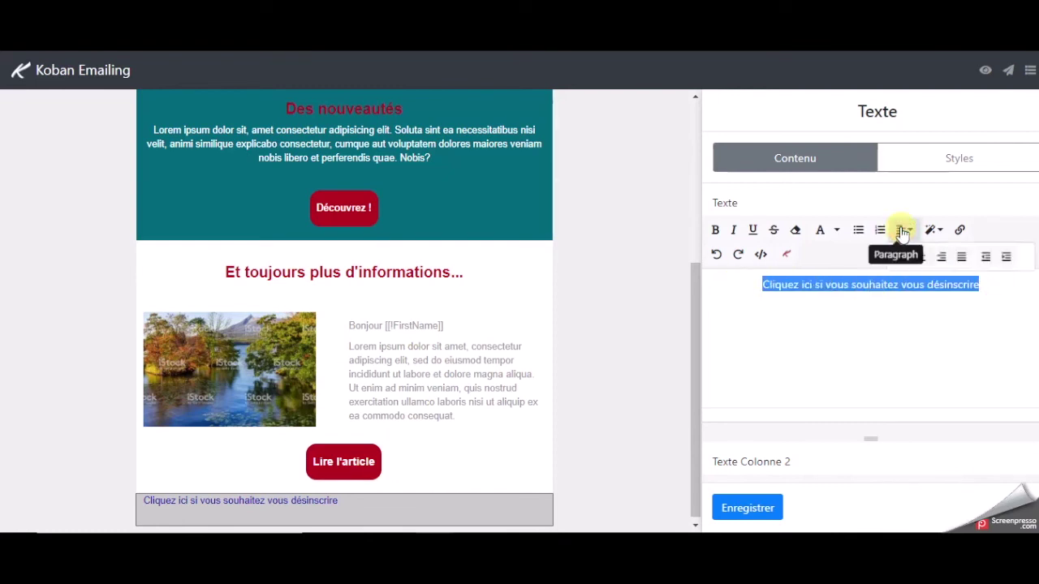
{"action": "left_click", "coordinate": [921, 257]}
{"action": "left_click", "coordinate": [945, 345]}
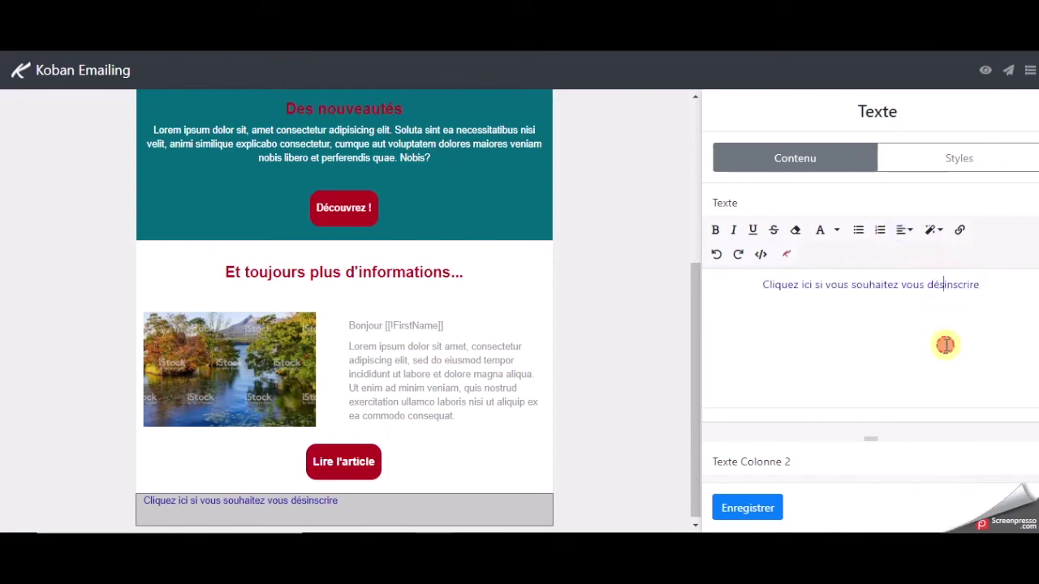
{"action": "left_click", "coordinate": [747, 507]}
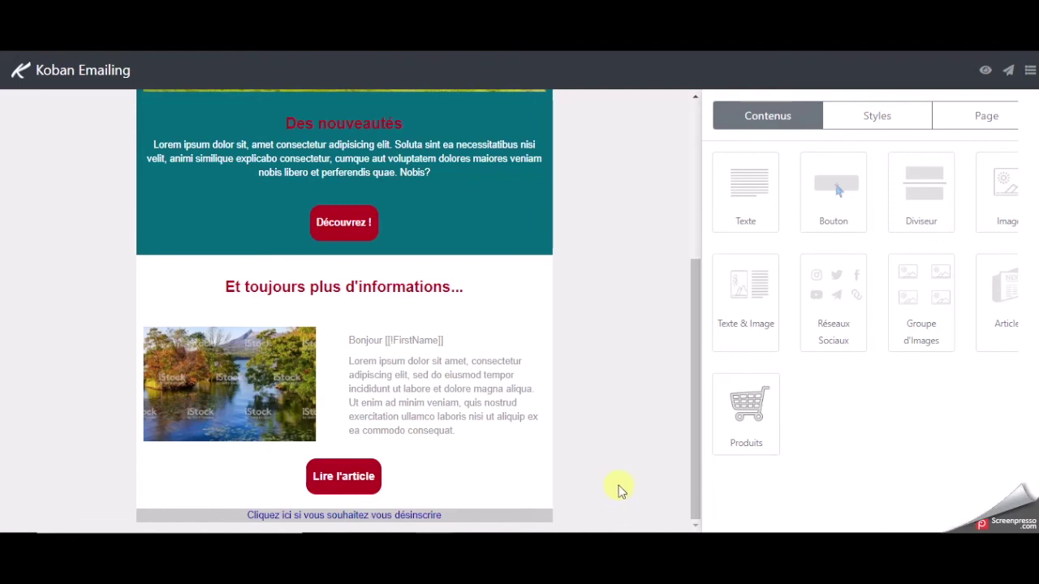
Set the page-wide link text colour to #69699C and save the styles.
{"action": "left_click", "coordinate": [870, 118]}
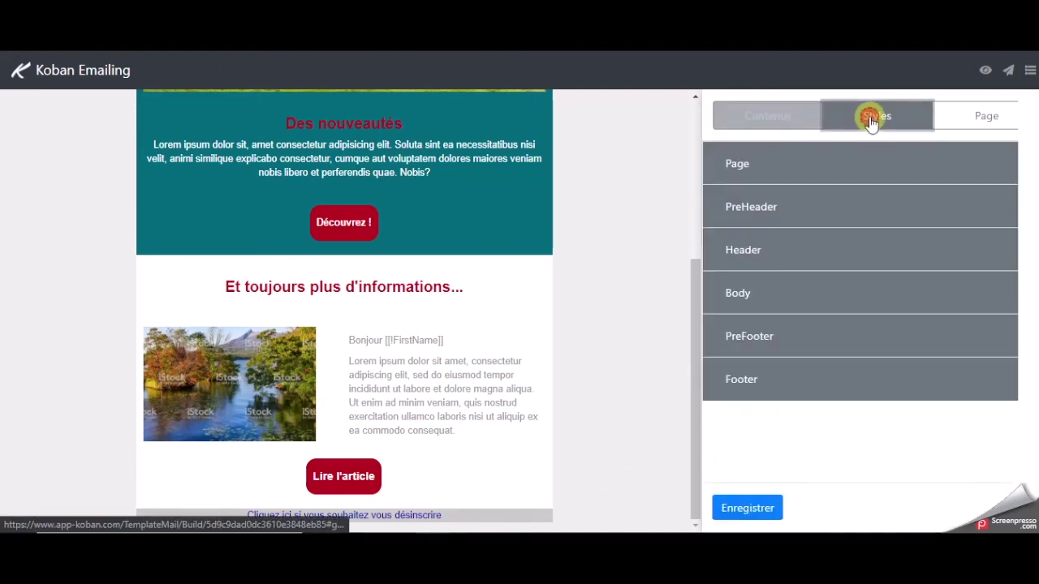
{"action": "left_click", "coordinate": [828, 170]}
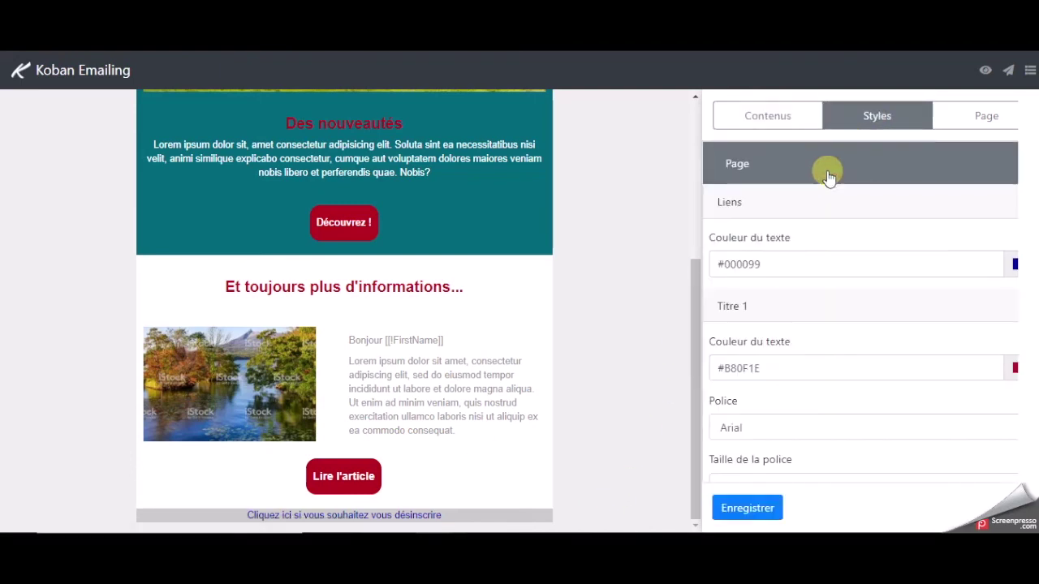
{"action": "left_click", "coordinate": [1014, 266]}
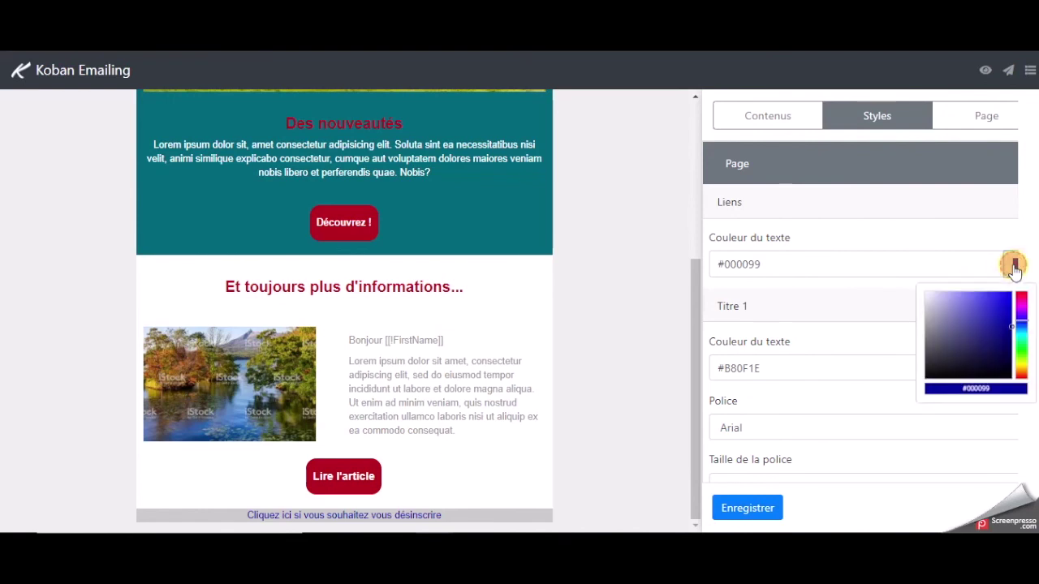
{"action": "left_click_drag", "start_coordinate": [963, 311], "coordinate": [953, 326]}
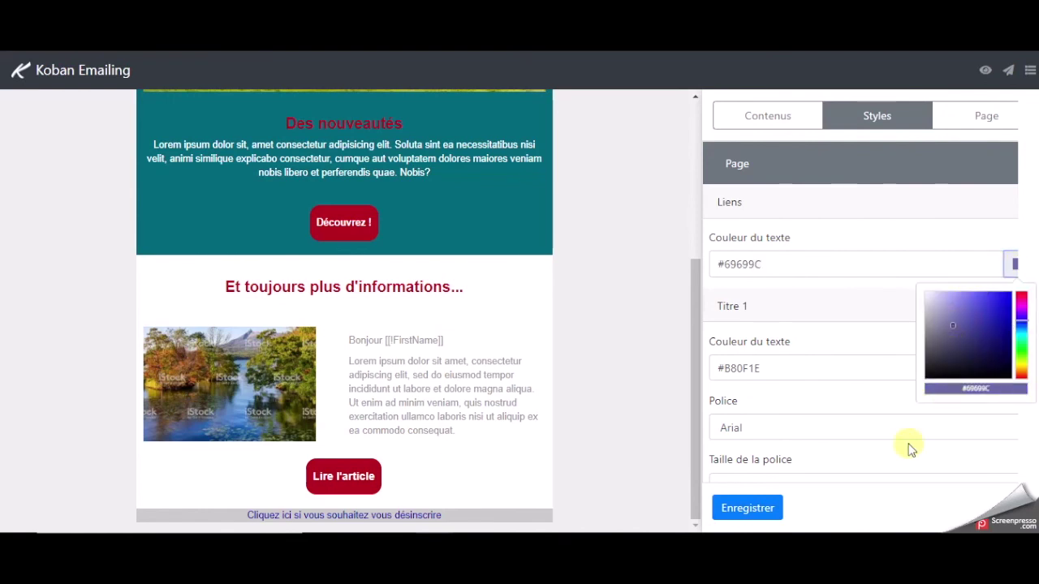
{"action": "left_click", "coordinate": [743, 508]}
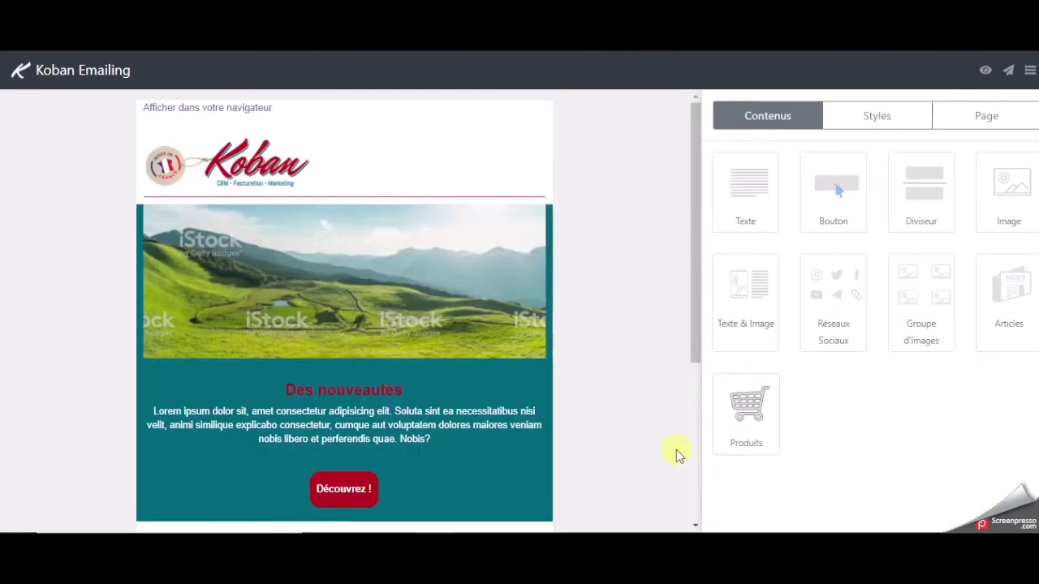
Add an empty line above and below the unsubscribe link in the footer block and save it.
{"action": "scroll", "coordinate": [619, 341], "scroll_direction": "down", "scroll_amount": 5}
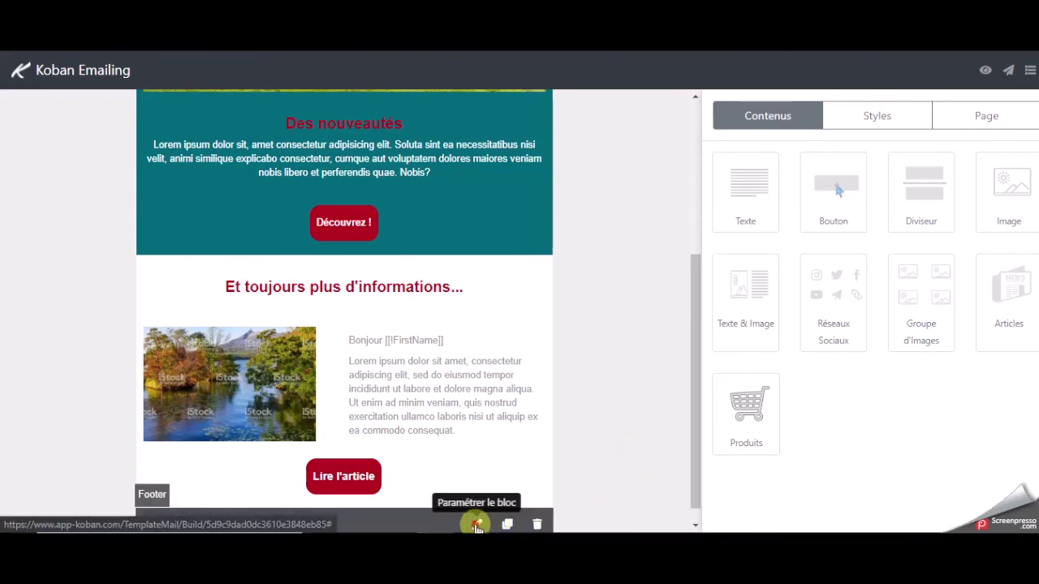
{"action": "left_click", "coordinate": [478, 522]}
{"action": "left_click", "coordinate": [755, 289]}
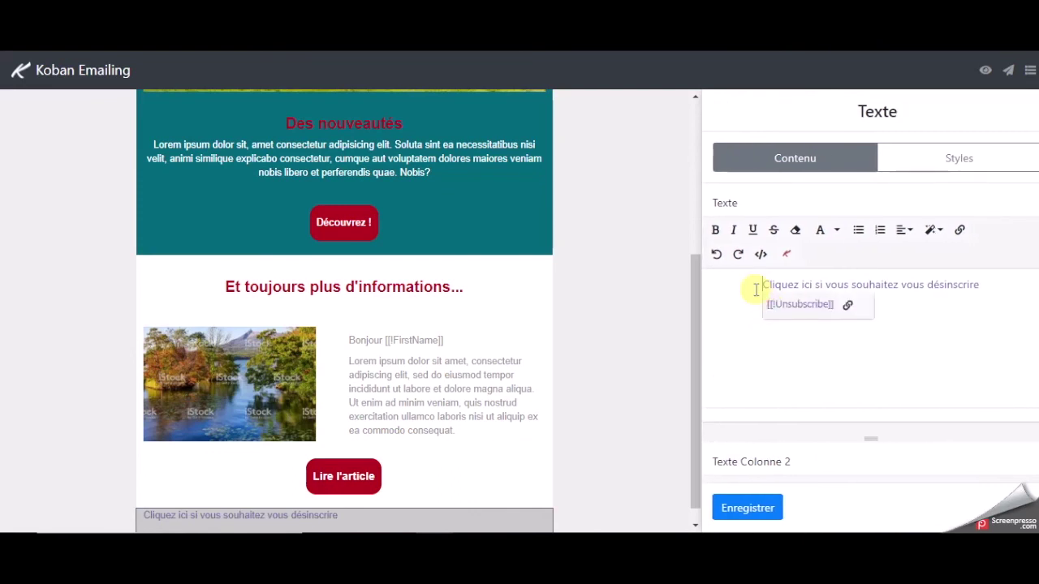
{"action": "left_click", "coordinate": [995, 300]}
{"action": "key", "text": "Return"}
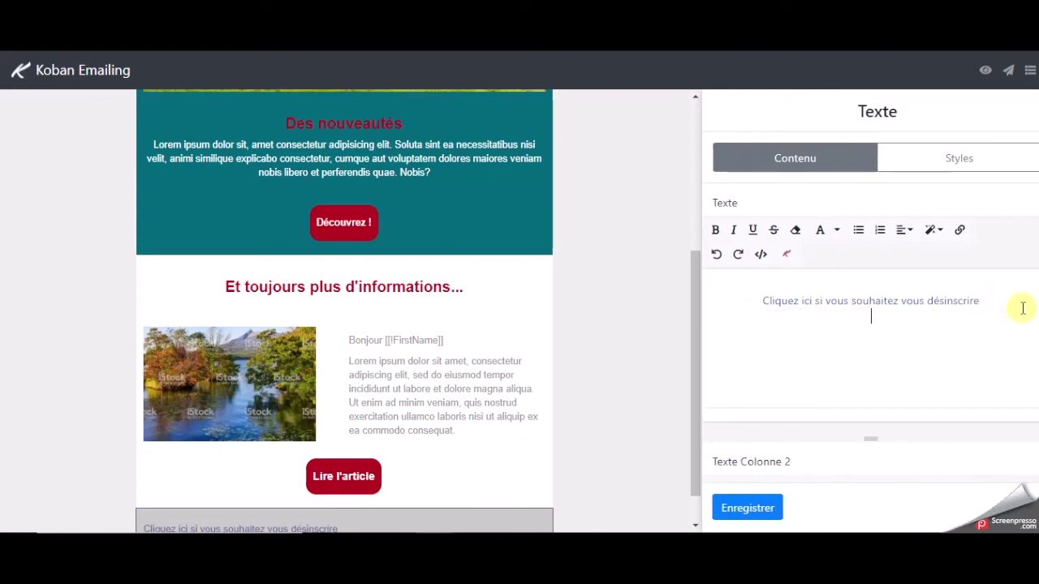
{"action": "left_click", "coordinate": [741, 506]}
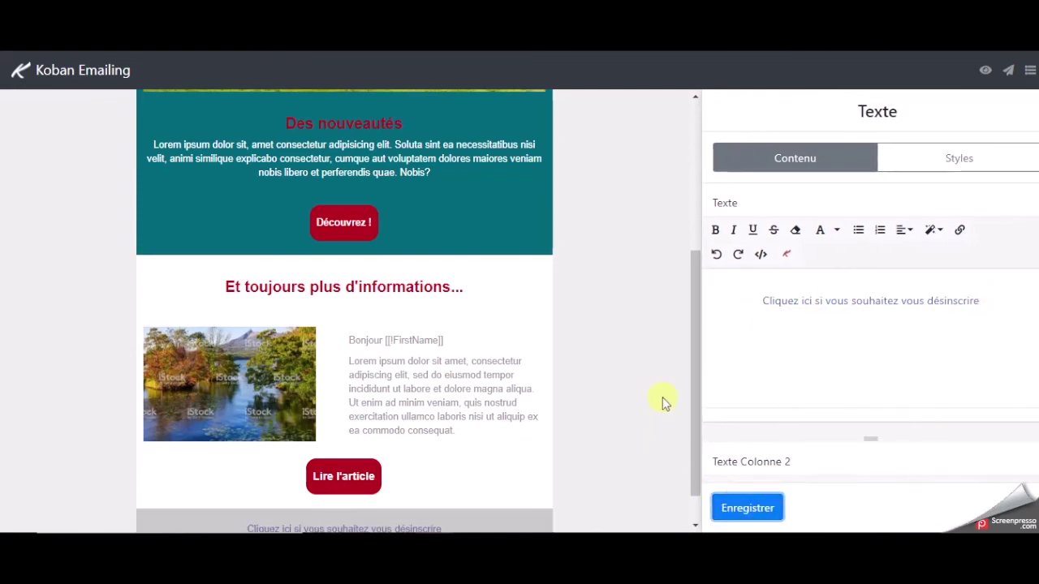
{"action": "left_click_drag", "start_coordinate": [698, 324], "coordinate": [698, 365]}
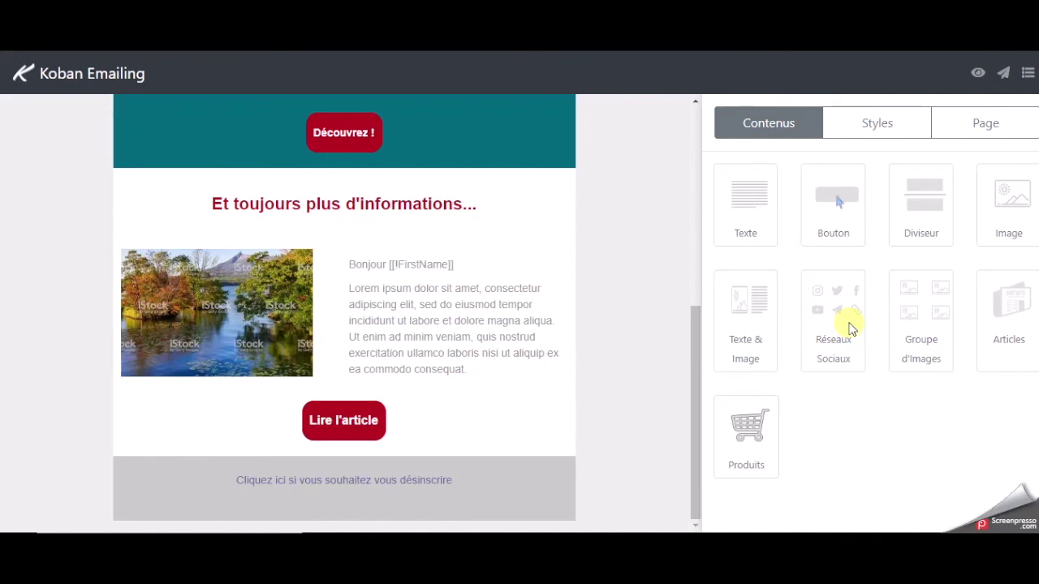
Insert a Réseaux Sociaux block between the text-and-image block and the "Lire l'article" button, with Twitter as its platform.
{"action": "left_click_drag", "start_coordinate": [842, 325], "coordinate": [467, 404]}
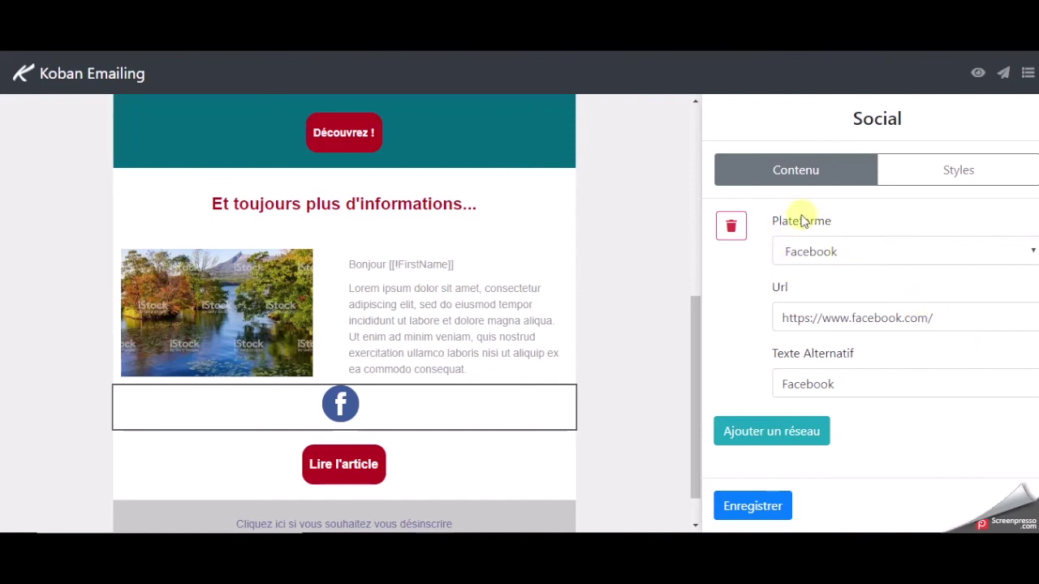
{"action": "left_click", "coordinate": [836, 251]}
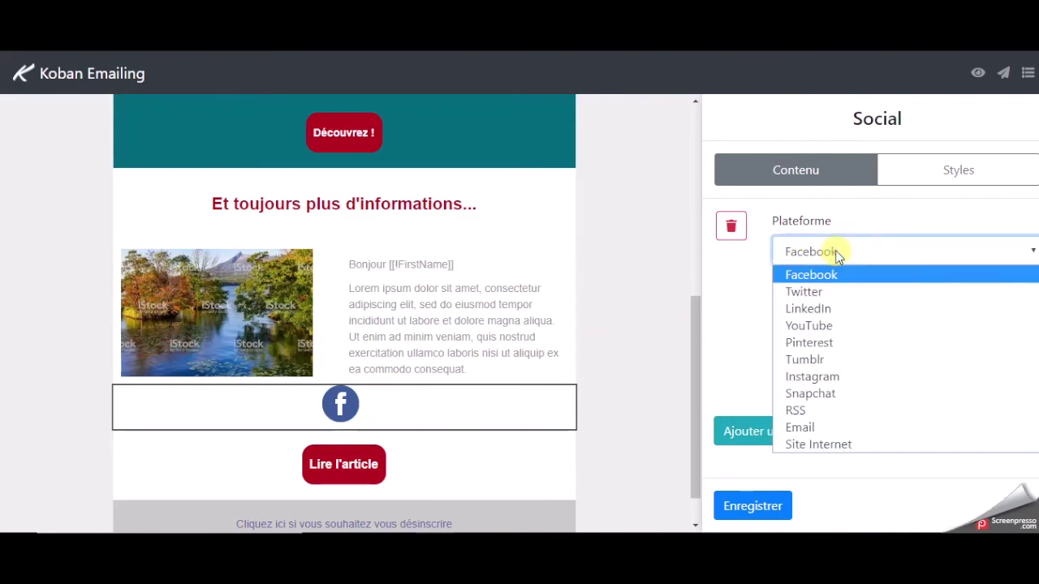
{"action": "left_click", "coordinate": [818, 292]}
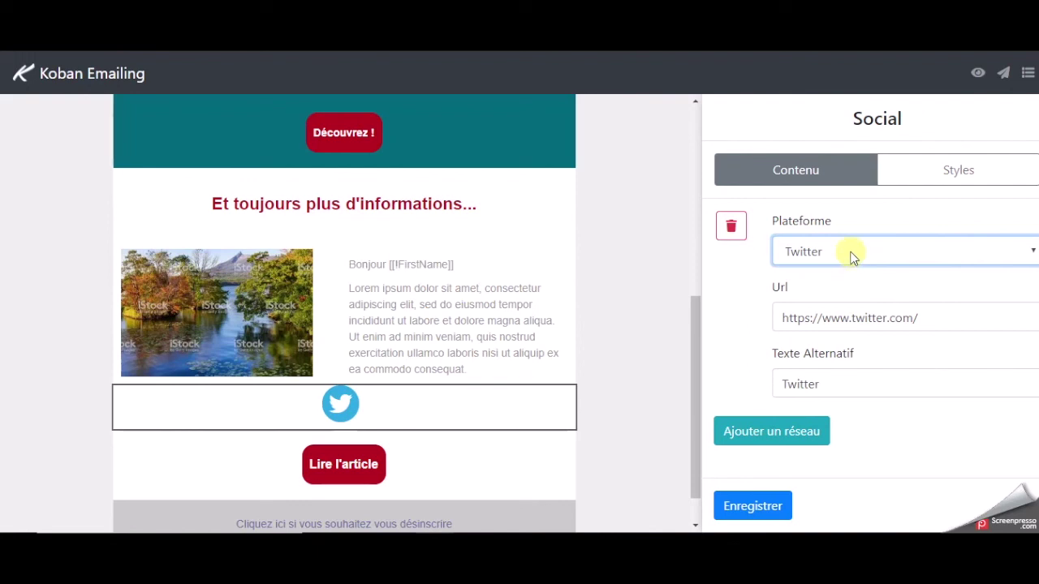
{"action": "left_click_drag", "start_coordinate": [777, 319], "coordinate": [931, 317]}
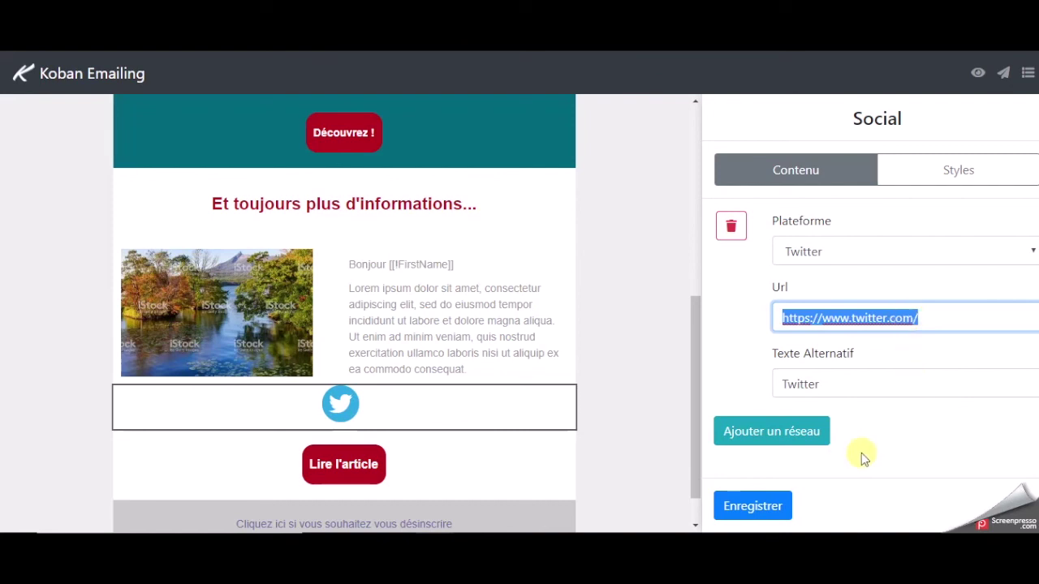
Add Facebook as the second network in the social block, keeping its default URL.
{"action": "left_click", "coordinate": [784, 431]}
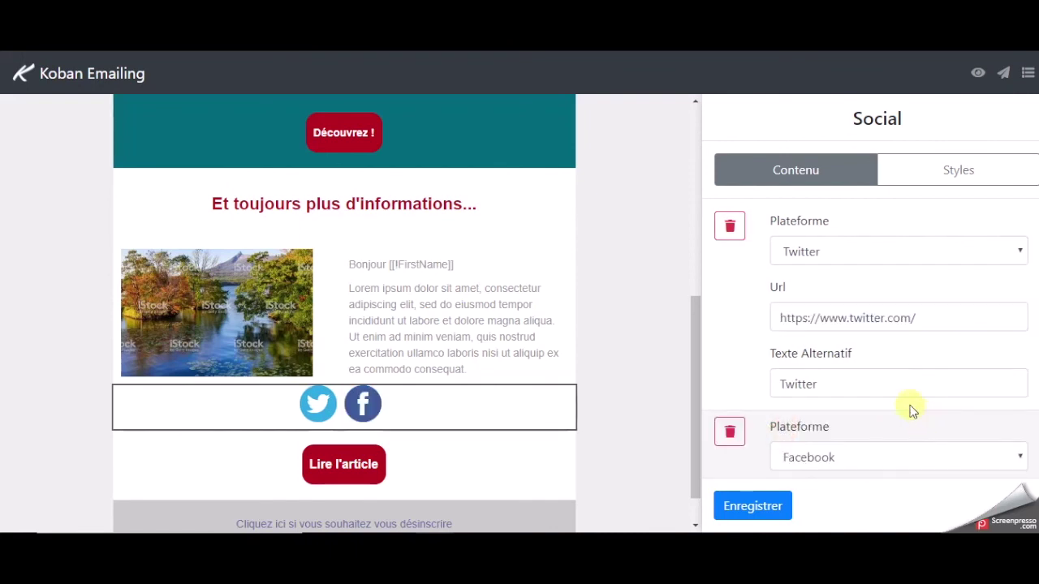
{"action": "scroll", "coordinate": [909, 410], "scroll_direction": "down", "scroll_amount": 3}
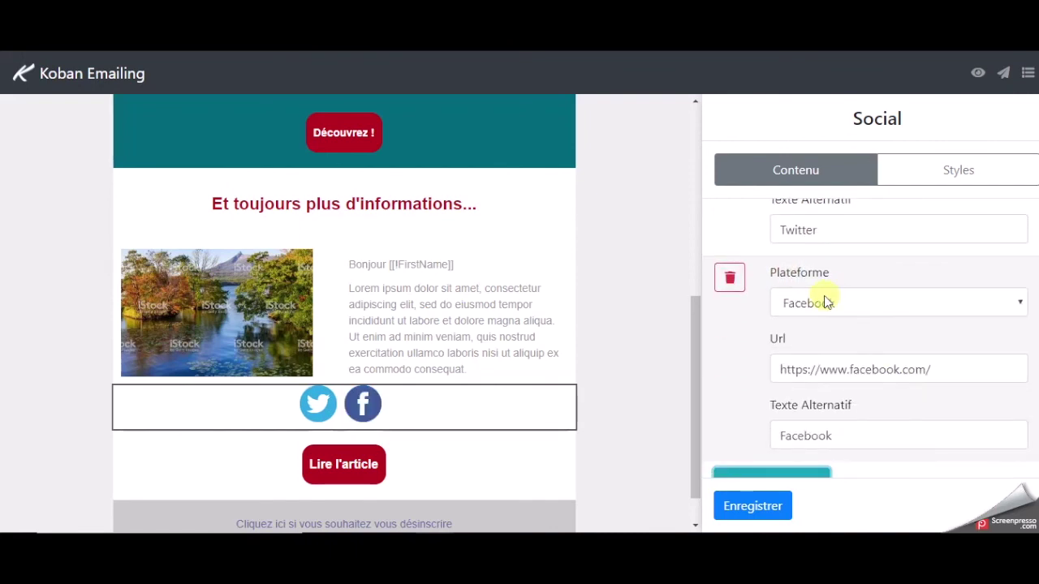
{"action": "left_click_drag", "start_coordinate": [946, 369], "coordinate": [779, 369]}
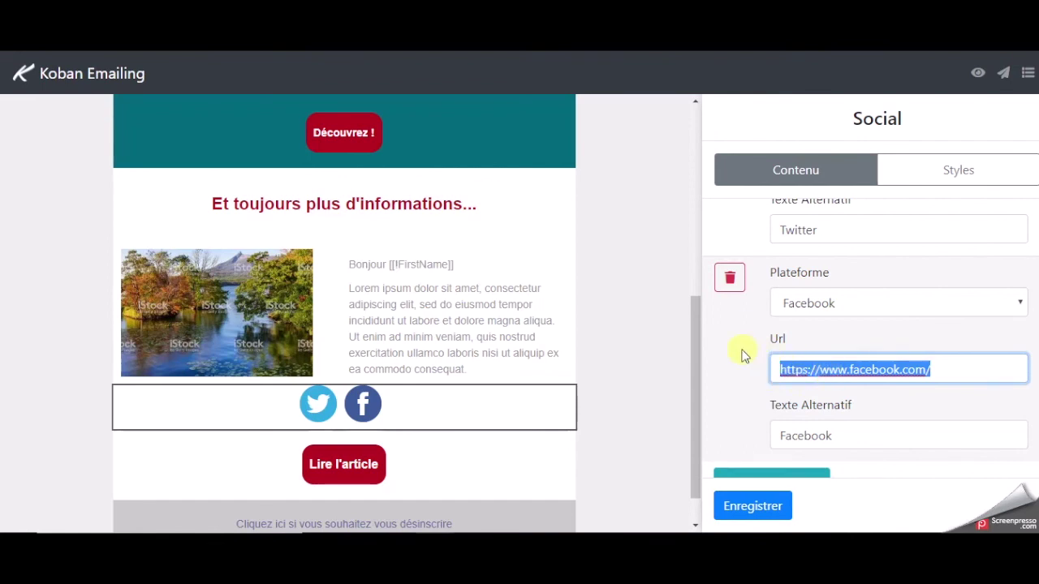
Add a third network to the social block and set its platform to YouTube, keeping its default URL.
{"action": "scroll", "coordinate": [744, 354], "scroll_direction": "down", "scroll_amount": 1}
{"action": "left_click", "coordinate": [807, 458]}
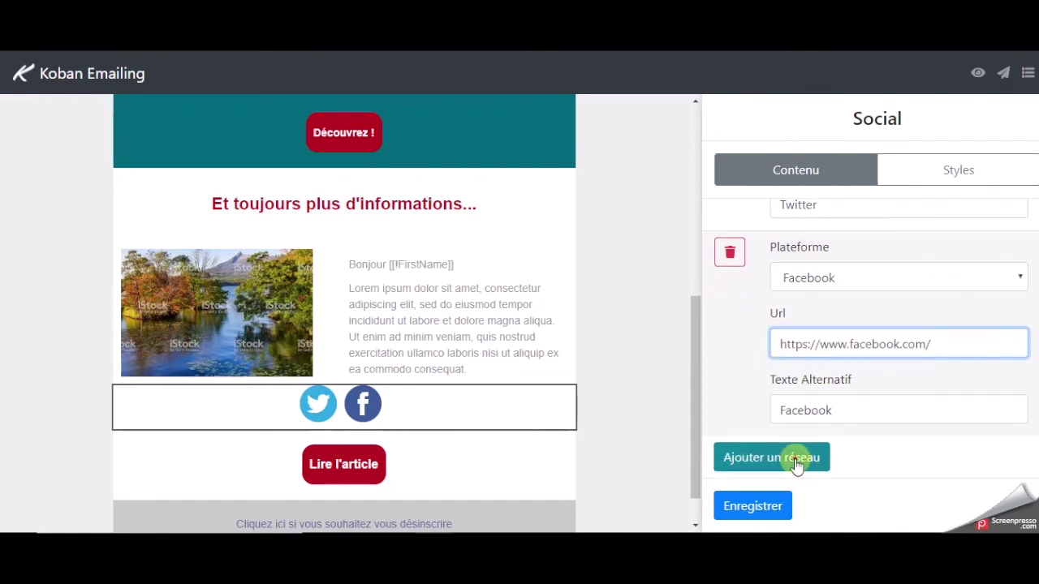
{"action": "scroll", "coordinate": [900, 409], "scroll_direction": "down", "scroll_amount": 3}
{"action": "scroll", "coordinate": [901, 408], "scroll_direction": "down", "scroll_amount": 2}
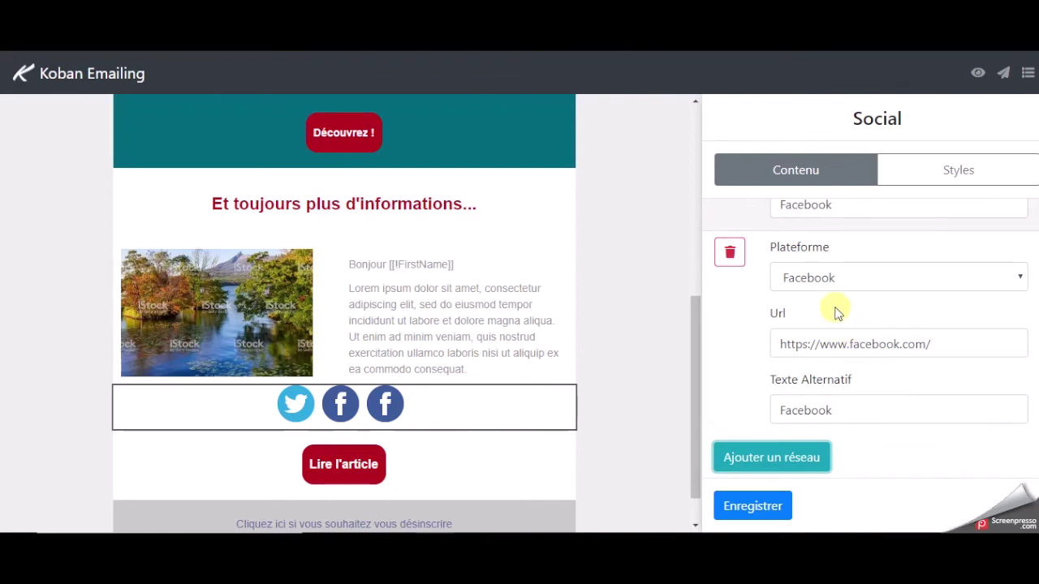
{"action": "left_click", "coordinate": [802, 278]}
{"action": "left_click", "coordinate": [808, 351]}
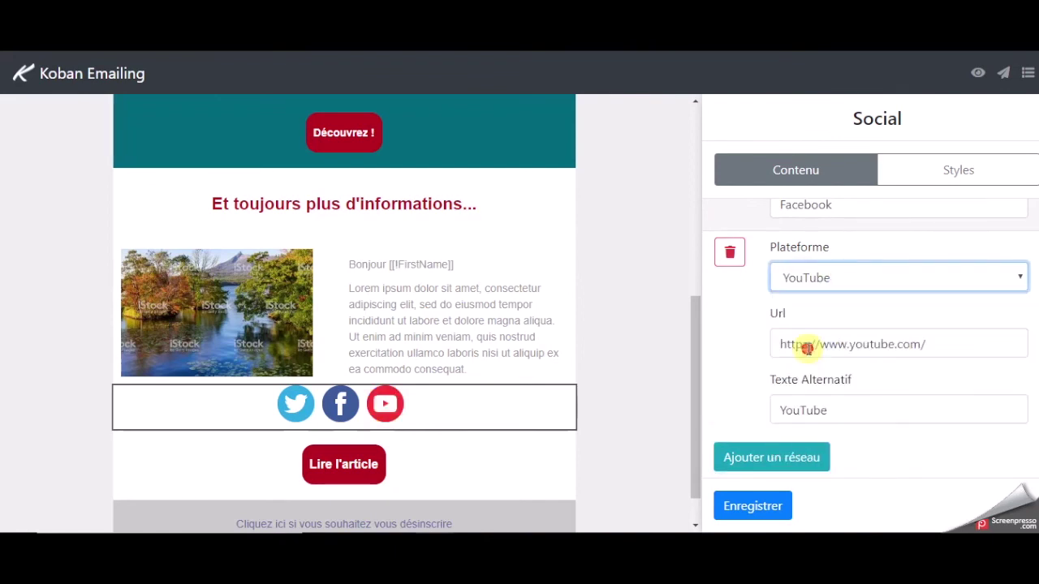
{"action": "triple_click", "coordinate": [947, 349]}
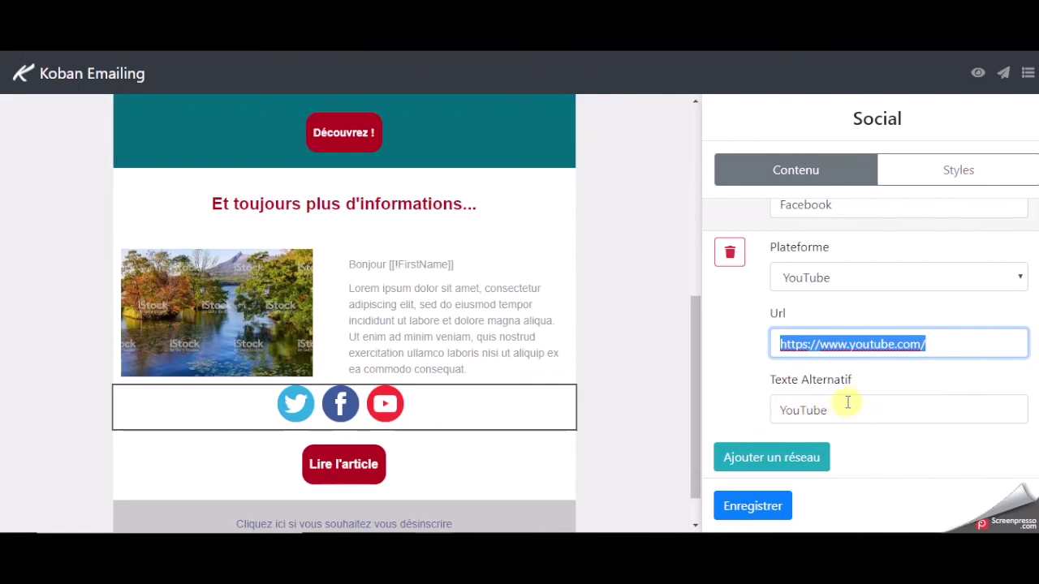
Try the left and right placements and the vertical alignment for the social icons, returning them to a centred horizontal row.
{"action": "scroll", "coordinate": [845, 406], "scroll_direction": "up", "scroll_amount": 4}
{"action": "scroll", "coordinate": [847, 403], "scroll_direction": "up", "scroll_amount": 1}
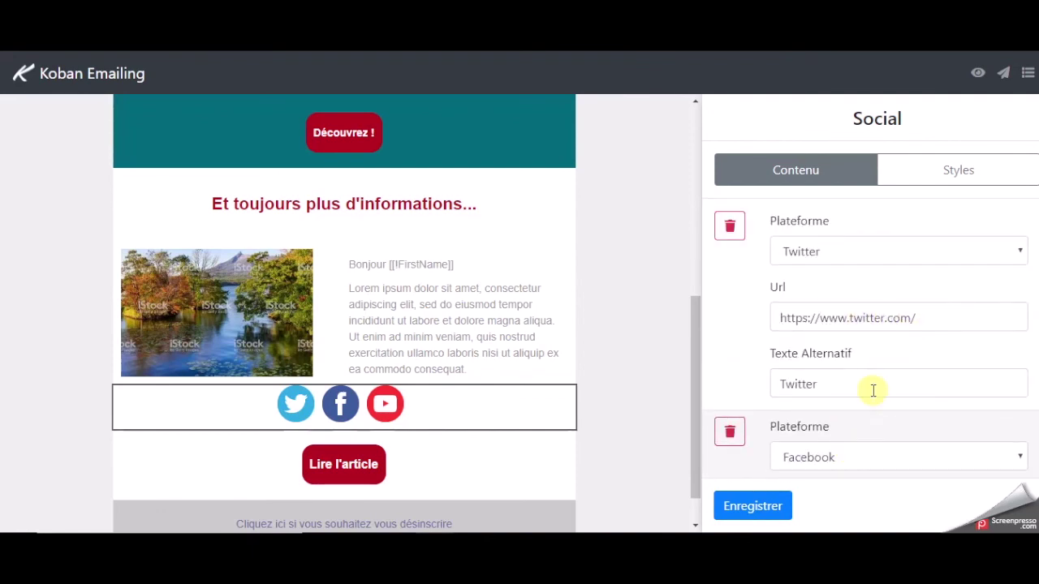
{"action": "left_click", "coordinate": [943, 172]}
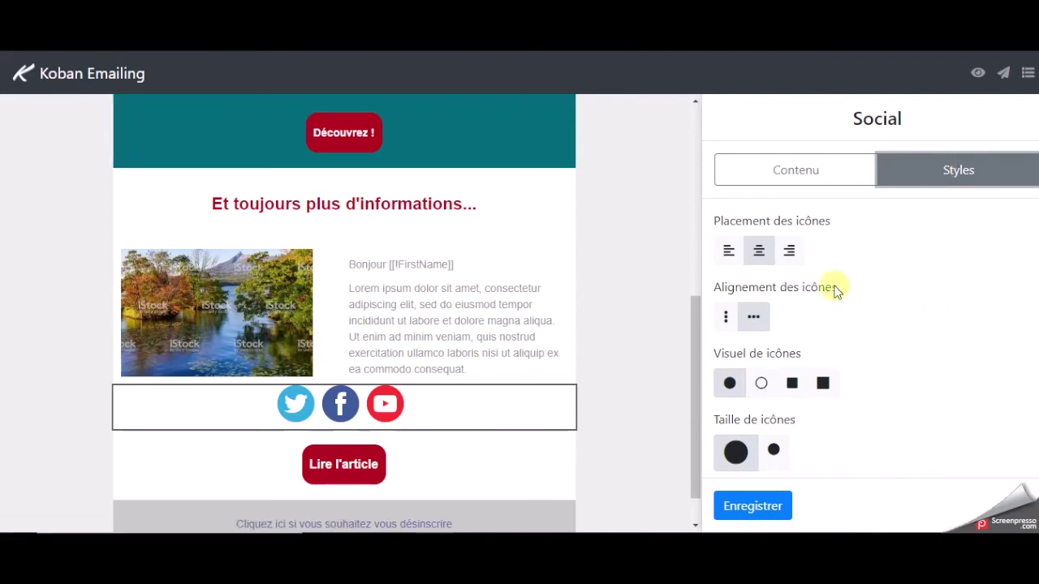
{"action": "left_click", "coordinate": [727, 251]}
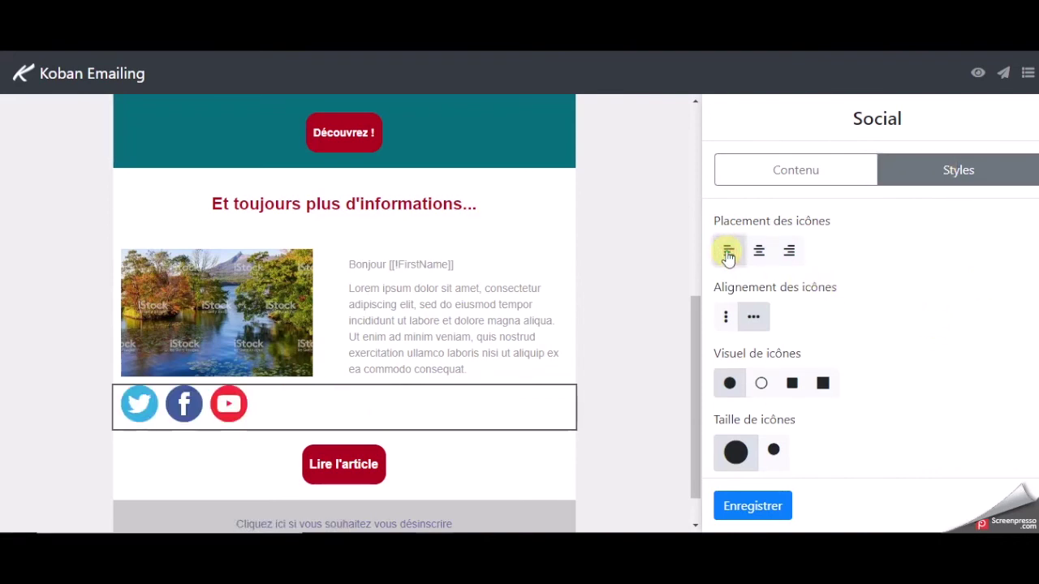
{"action": "left_click", "coordinate": [790, 251]}
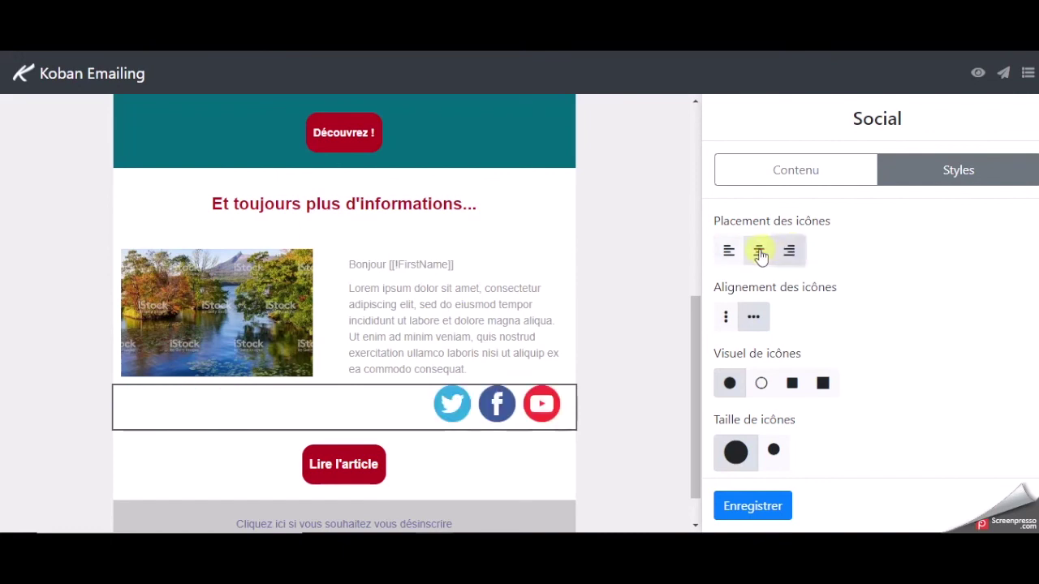
{"action": "left_click", "coordinate": [760, 251]}
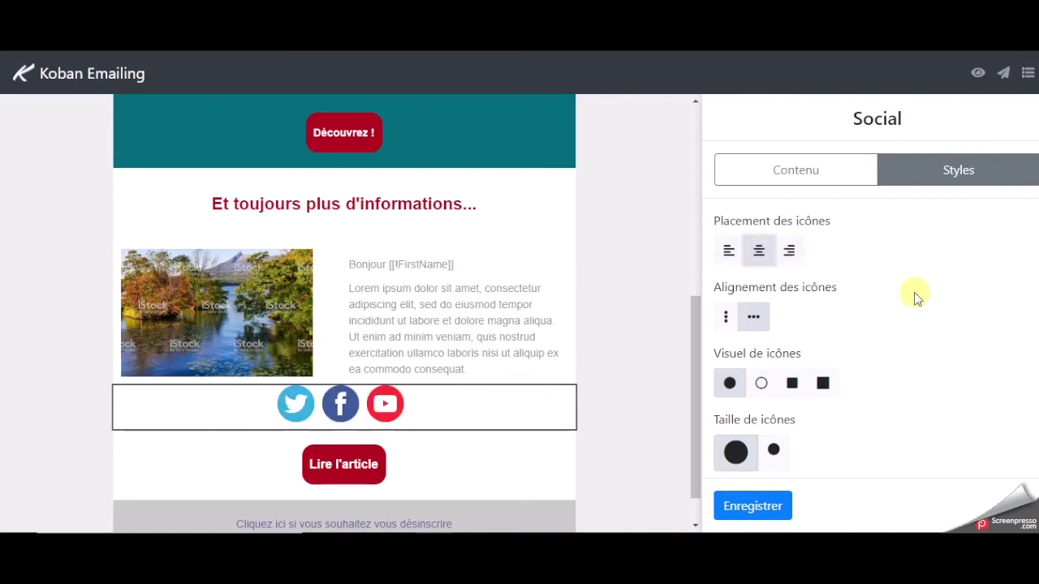
{"action": "scroll", "coordinate": [915, 298], "scroll_direction": "down", "scroll_amount": 2}
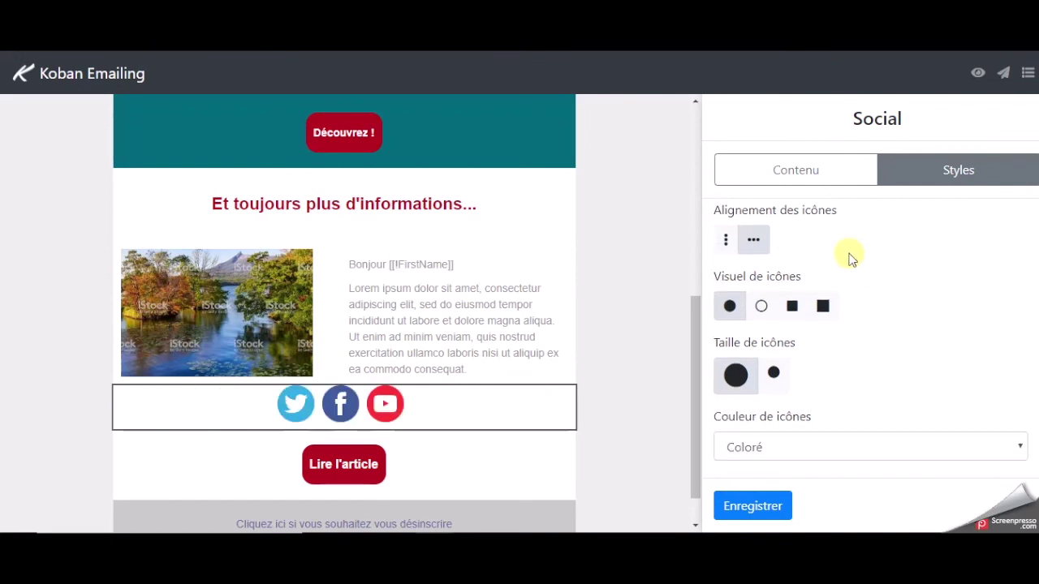
{"action": "left_click", "coordinate": [728, 241]}
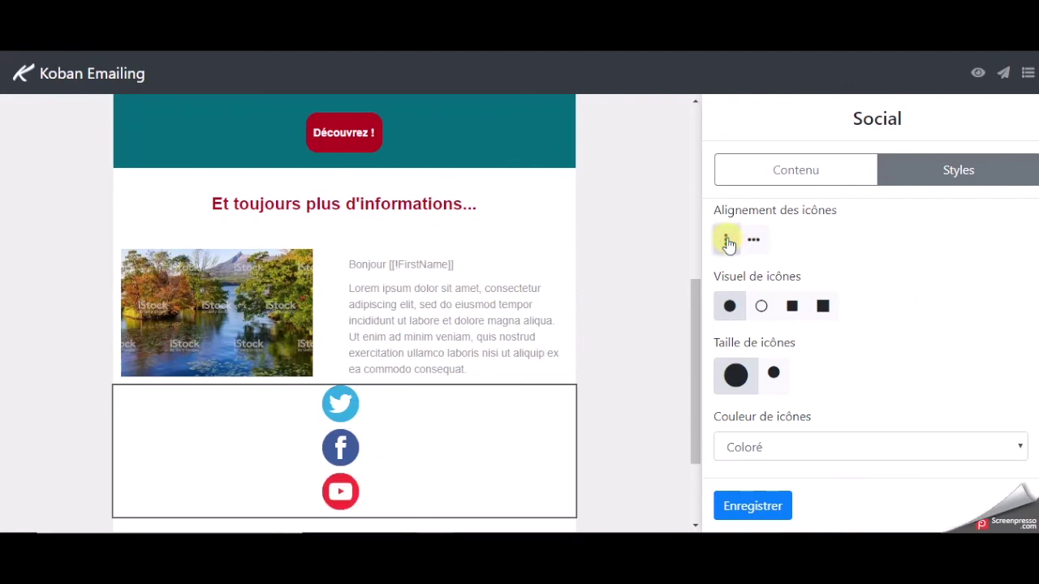
{"action": "left_click", "coordinate": [754, 240]}
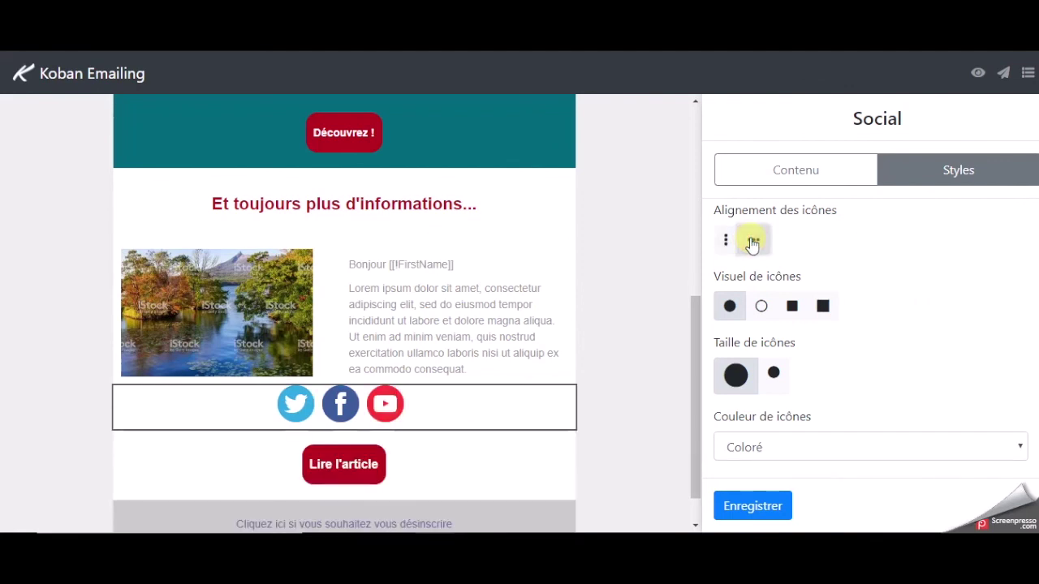
Try the outlined-circle, square and rounded-square visuals and the small size for the social icons, returning them to large filled circles.
{"action": "left_click", "coordinate": [761, 307]}
{"action": "left_click", "coordinate": [825, 310]}
{"action": "left_click", "coordinate": [824, 312]}
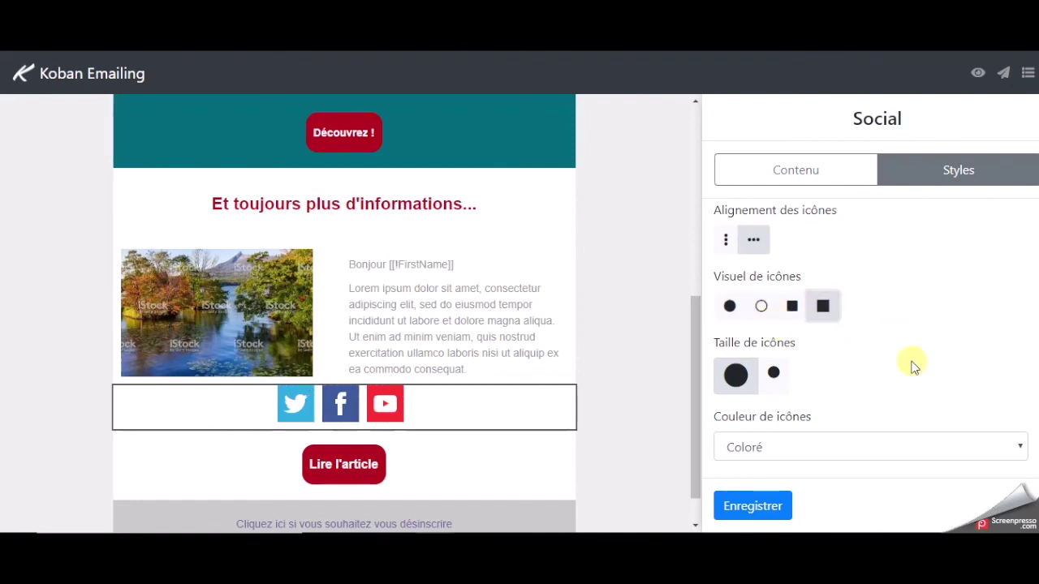
{"action": "left_click", "coordinate": [791, 308]}
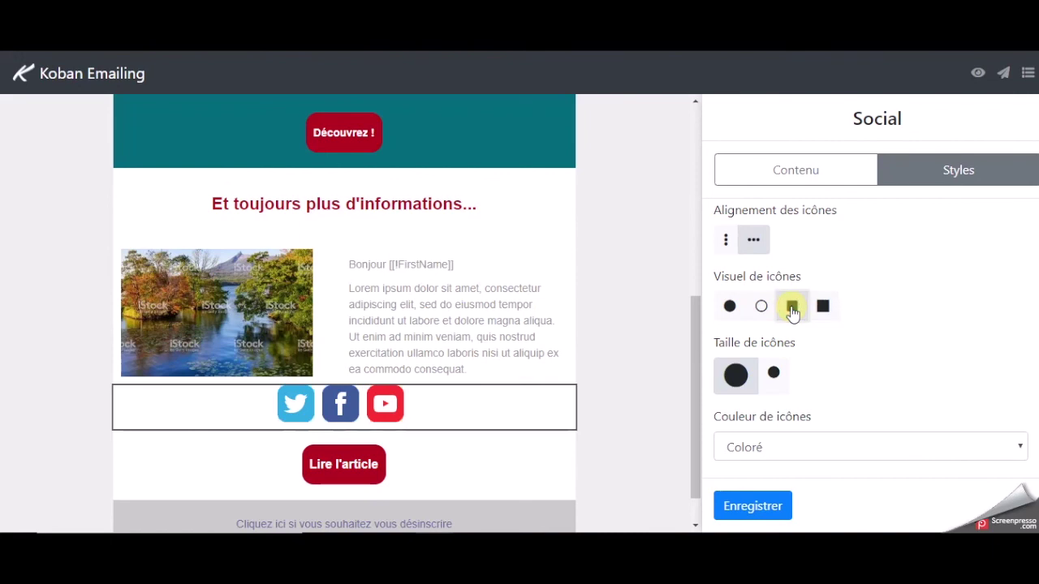
{"action": "left_click", "coordinate": [762, 306]}
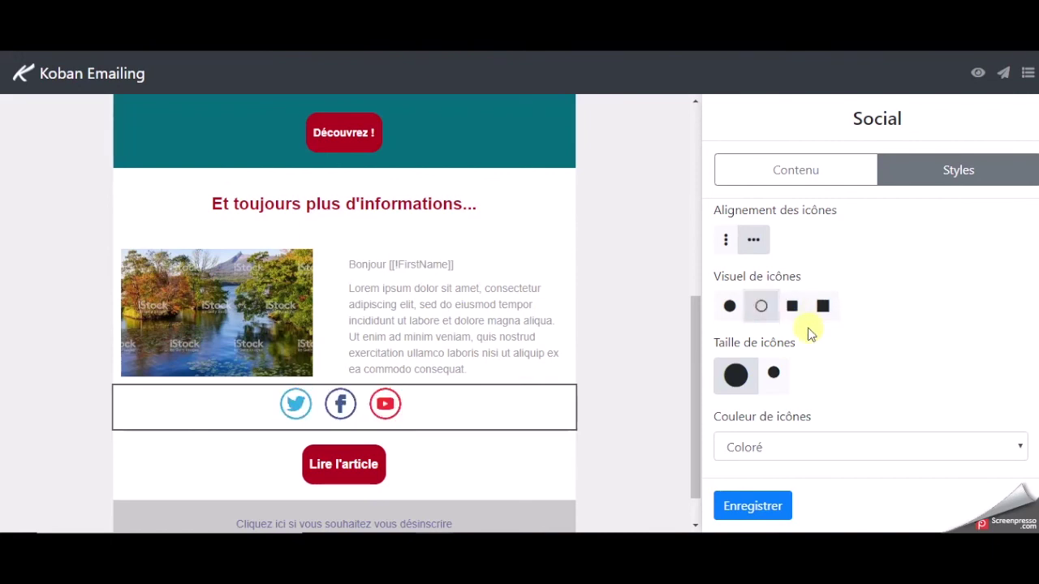
{"action": "left_click", "coordinate": [730, 307]}
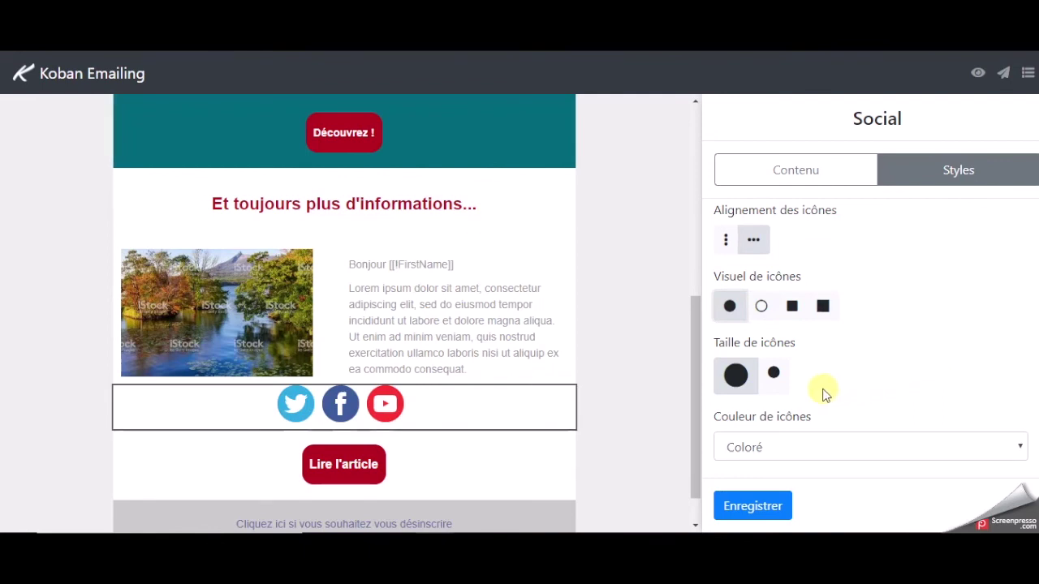
{"action": "left_click", "coordinate": [774, 376]}
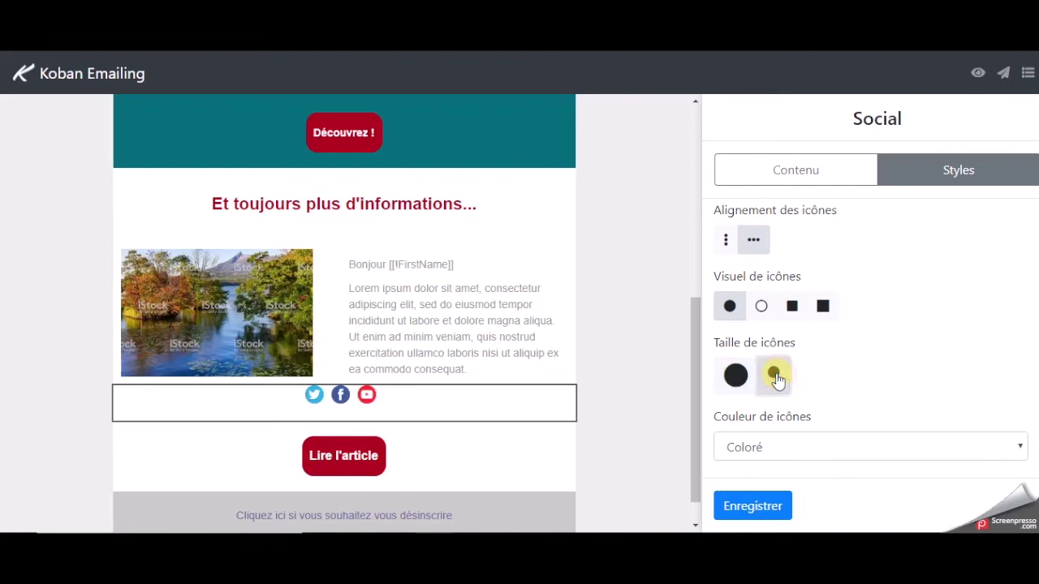
{"action": "left_click", "coordinate": [735, 375]}
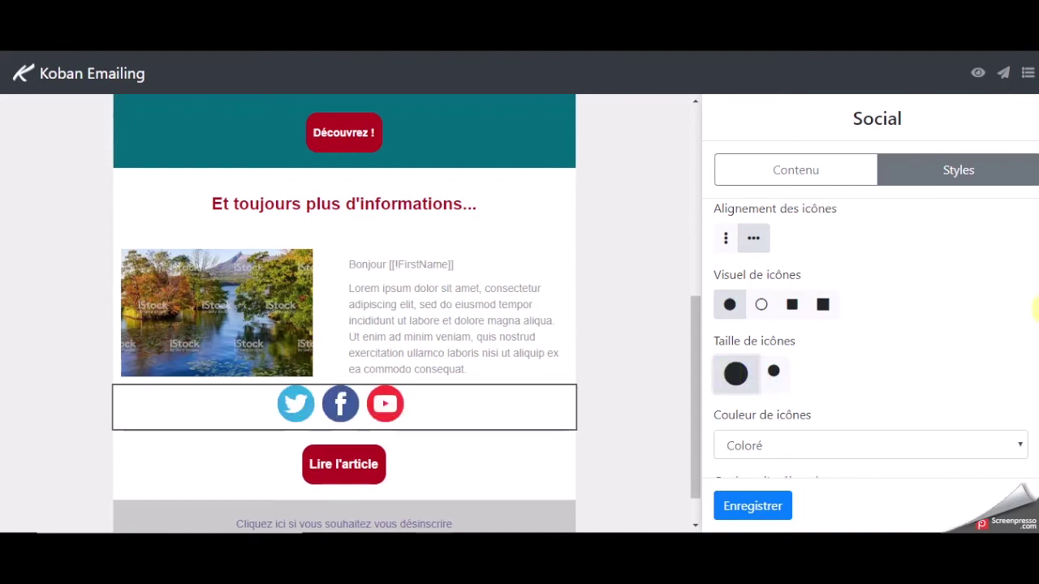
Compare the Noir, Gris and Blanc colours for the social icons, set them to Blanc and save the block.
{"action": "scroll", "coordinate": [1031, 341], "scroll_direction": "down", "scroll_amount": 3}
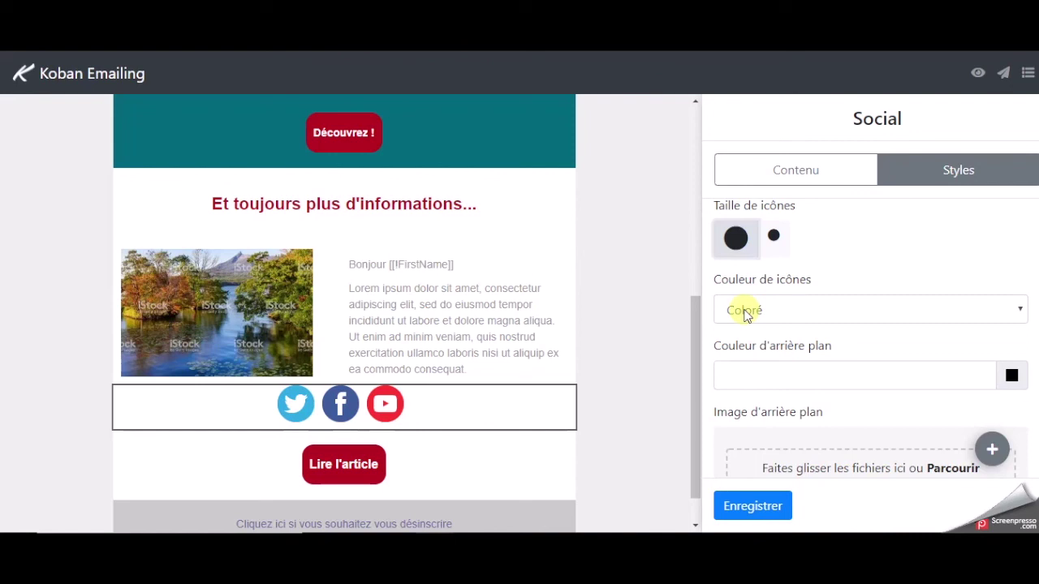
{"action": "left_click", "coordinate": [745, 315]}
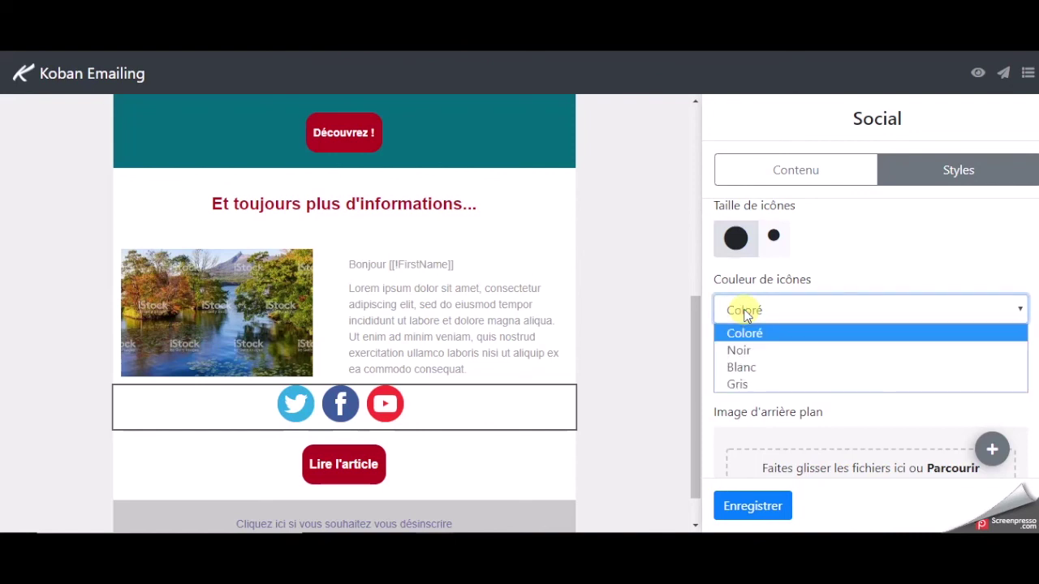
{"action": "left_click", "coordinate": [745, 354]}
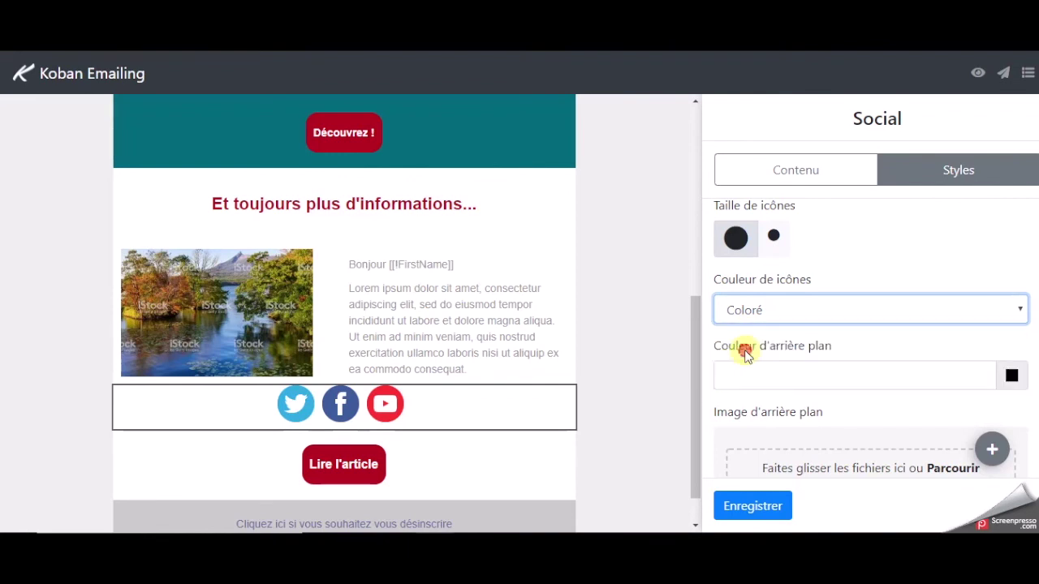
{"action": "left_click", "coordinate": [748, 315]}
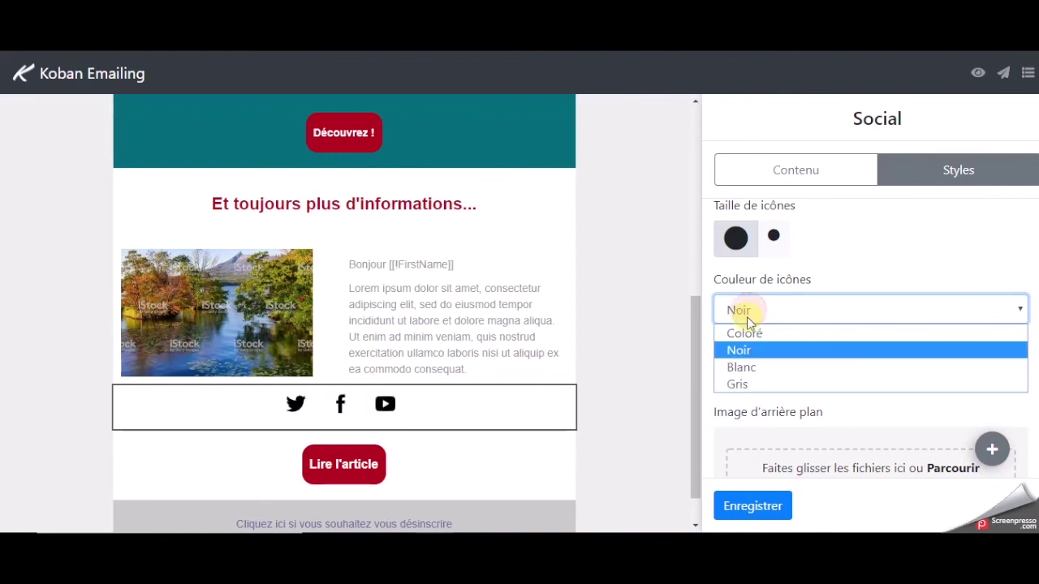
{"action": "left_click", "coordinate": [743, 366]}
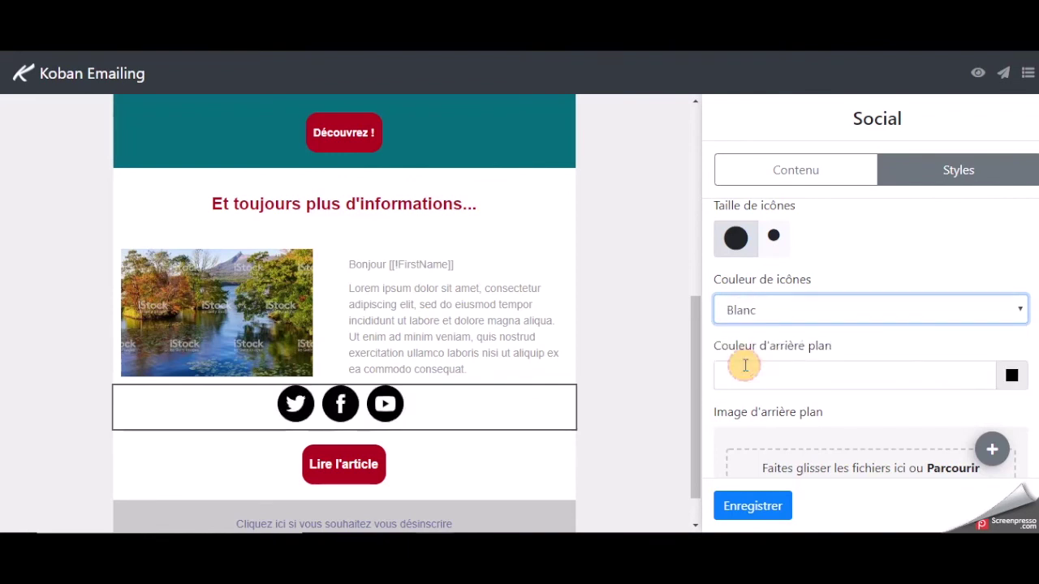
{"action": "left_click", "coordinate": [747, 309]}
{"action": "left_click", "coordinate": [742, 382]}
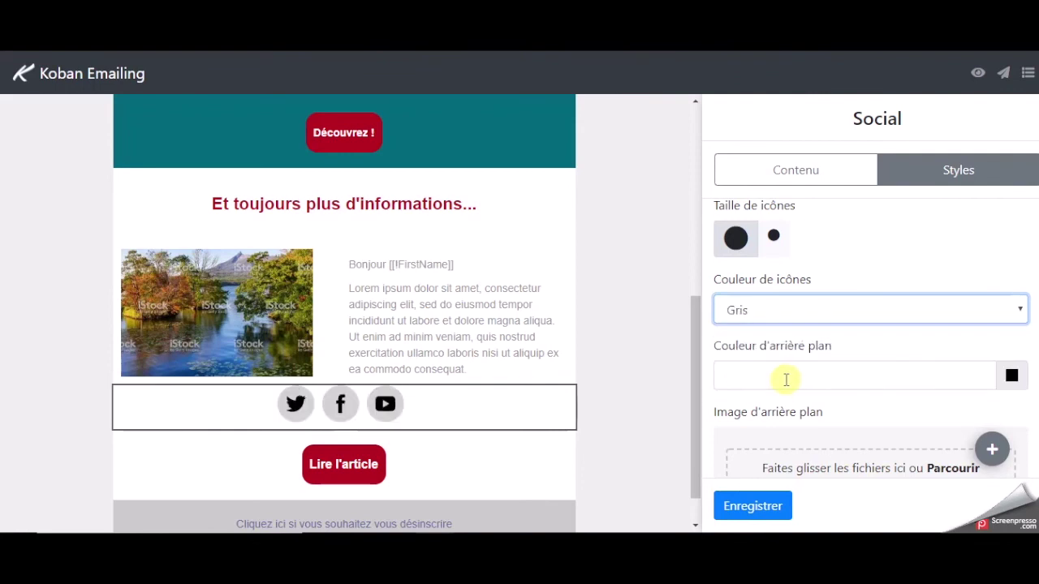
{"action": "left_click", "coordinate": [747, 310]}
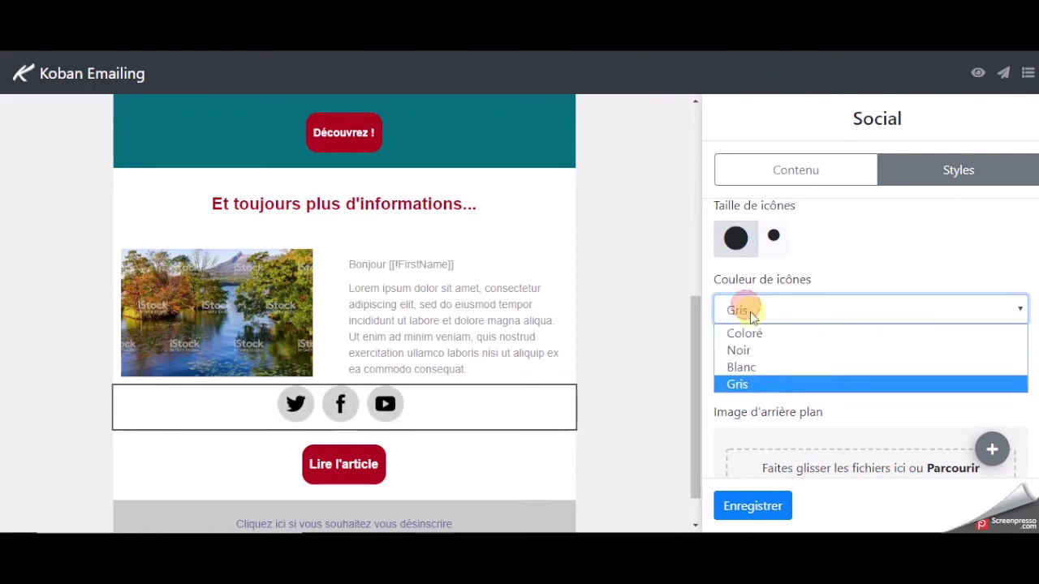
{"action": "left_click", "coordinate": [743, 367]}
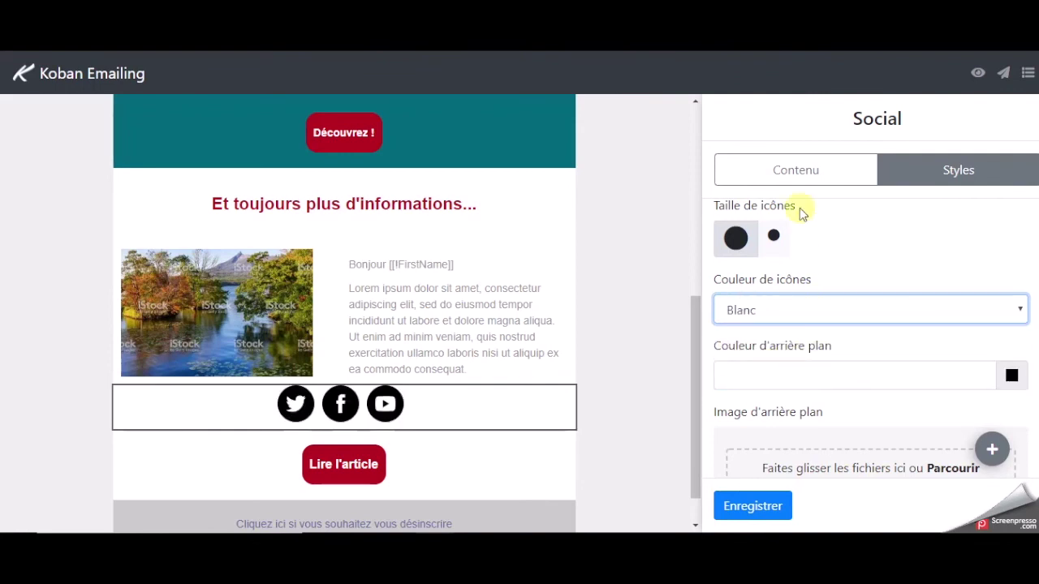
{"action": "left_click", "coordinate": [784, 169]}
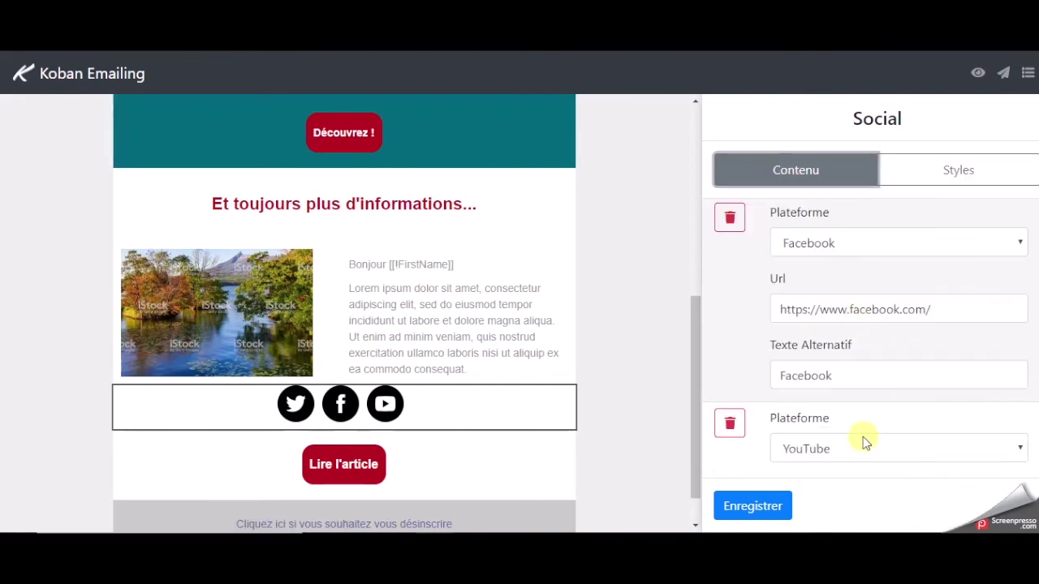
{"action": "left_click", "coordinate": [763, 505]}
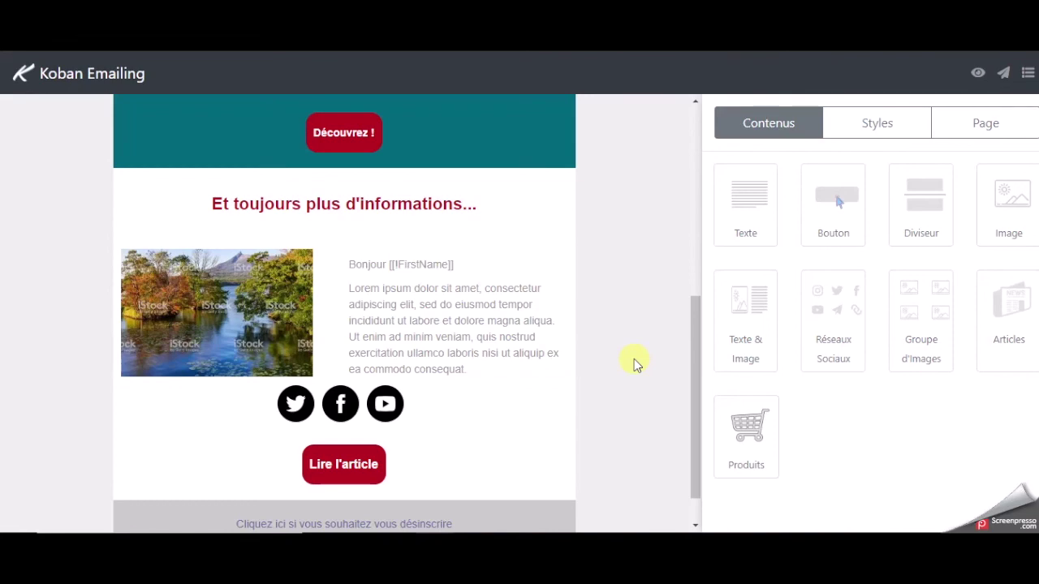
{"action": "scroll", "coordinate": [634, 359], "scroll_direction": "up", "scroll_amount": 10}
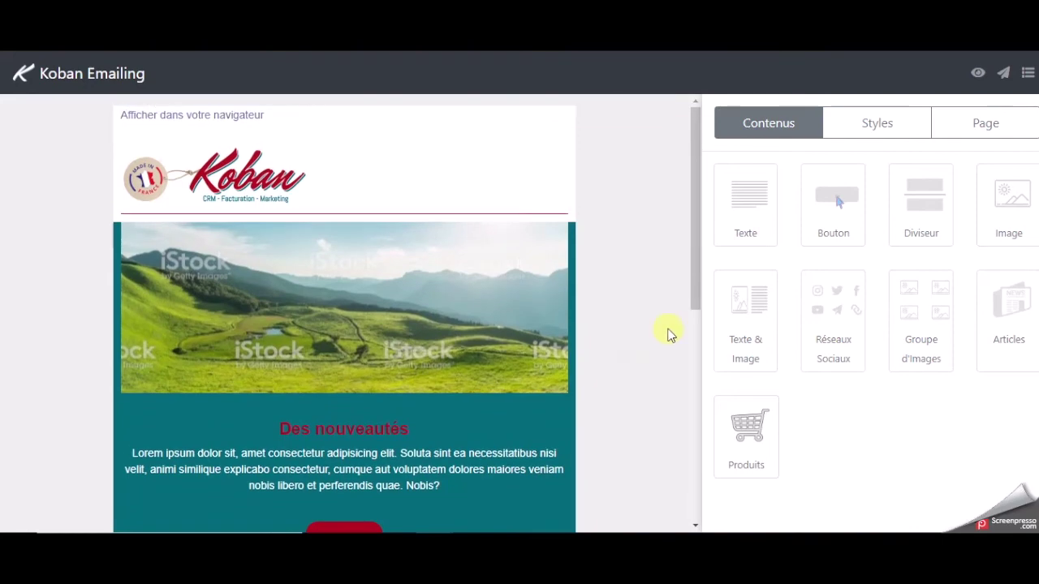